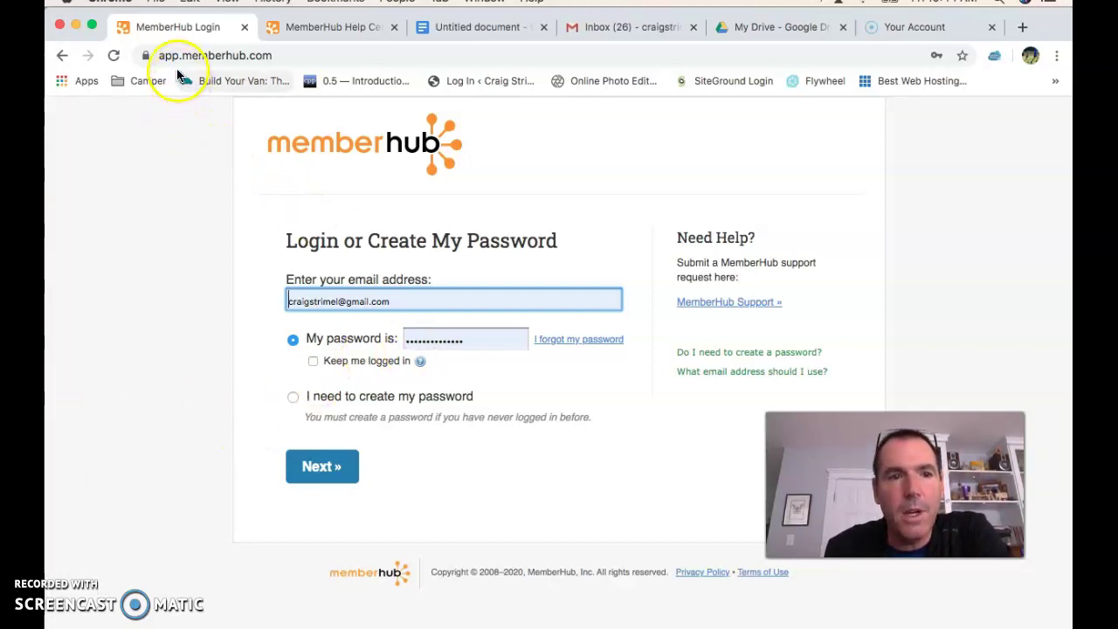
- Log in to MemberHub with the prefilled account e-mail and the existing-password option
click(293, 398)
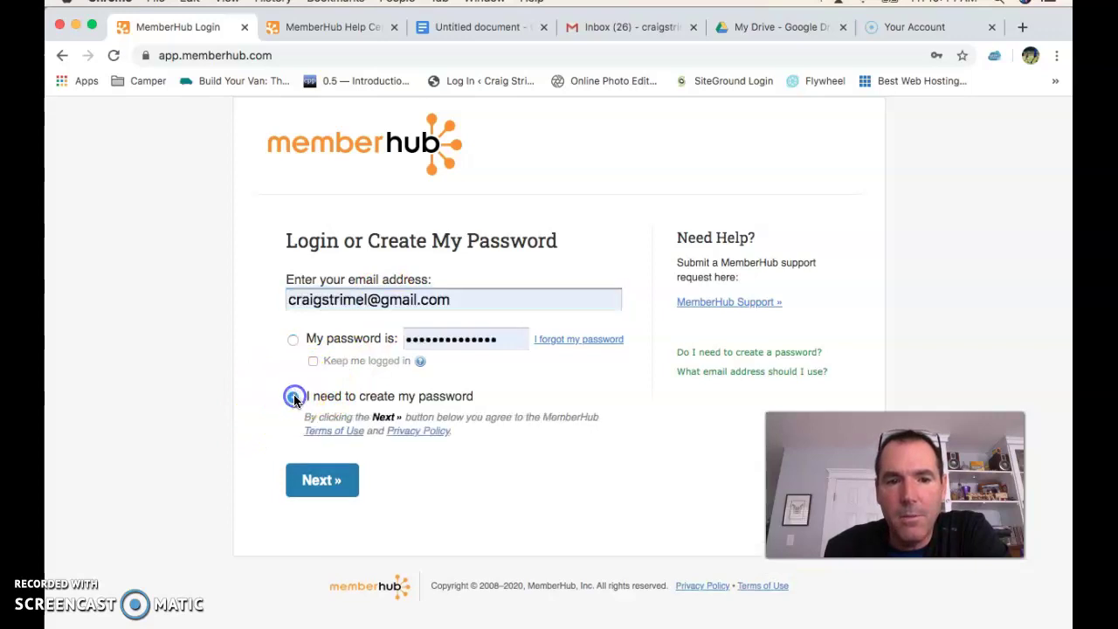
click(292, 341)
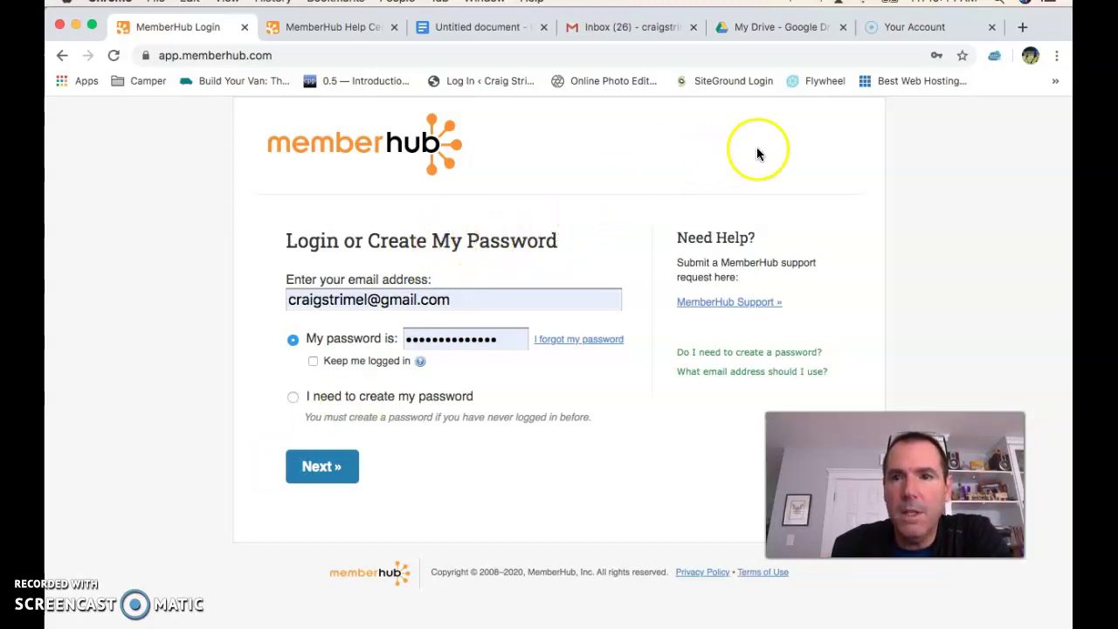
click(476, 26)
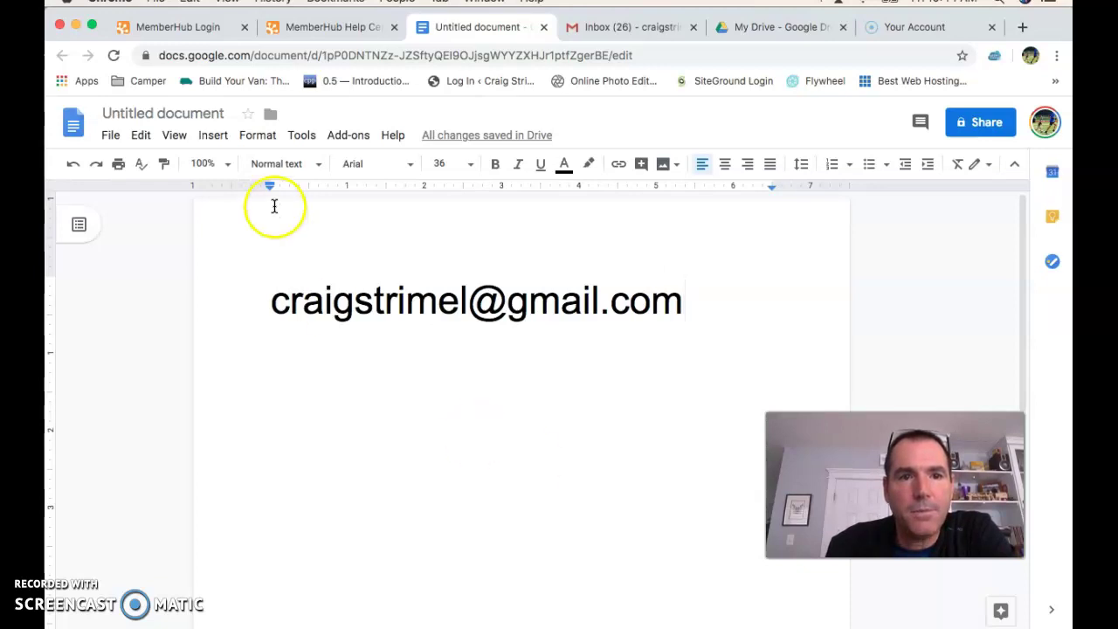
click(172, 31)
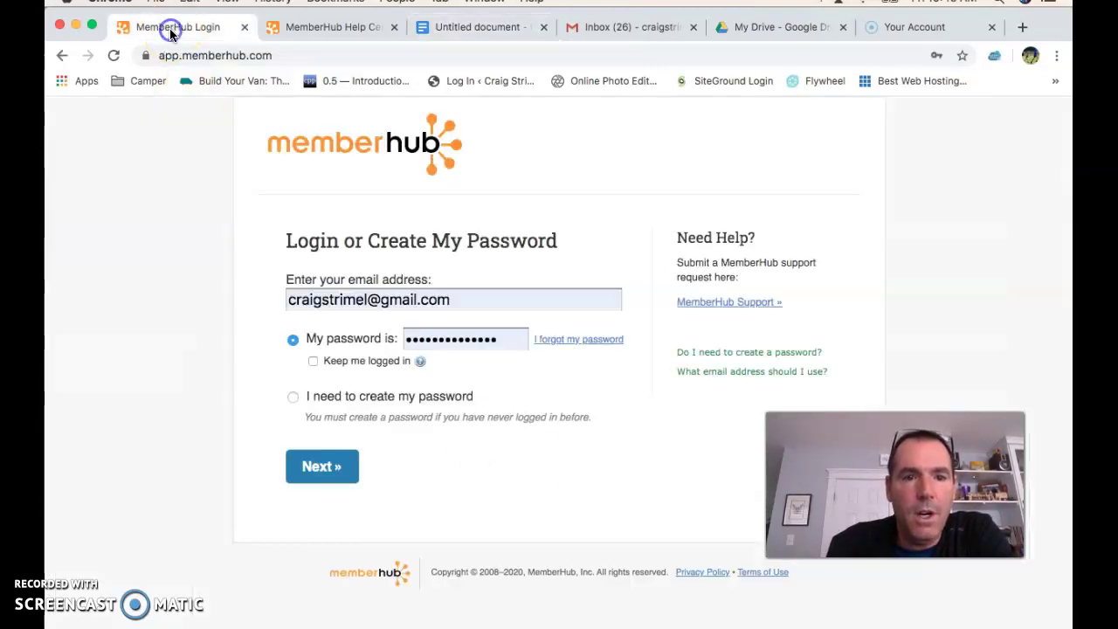
click(325, 470)
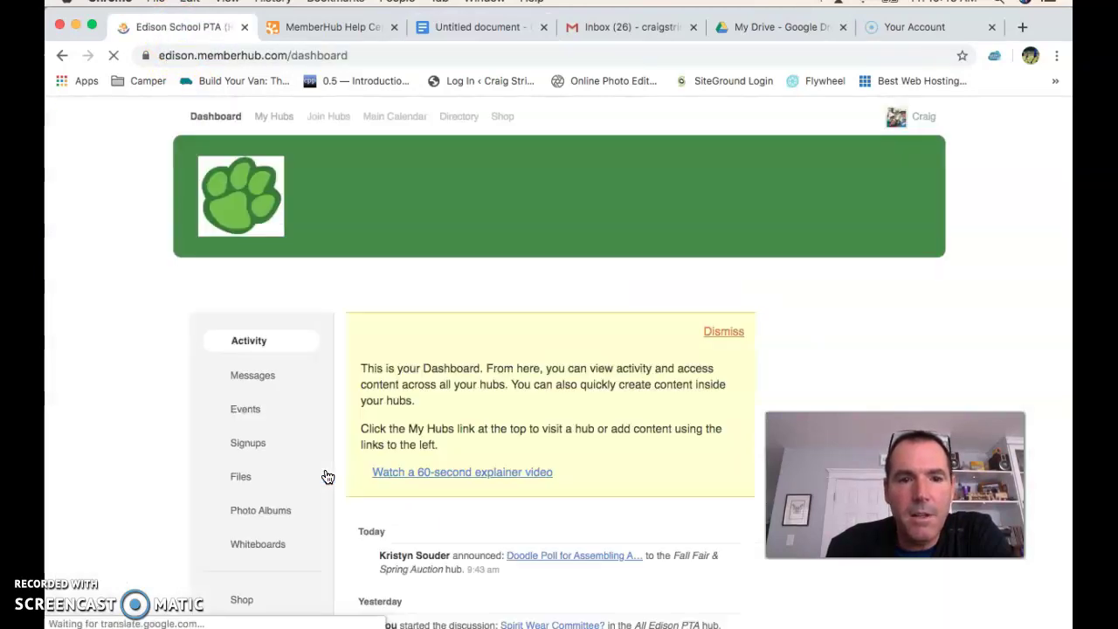
- Look over the Edison School PTA dashboard's welcome note, navigation links and recent activity
scroll(645, 511, down, 2)
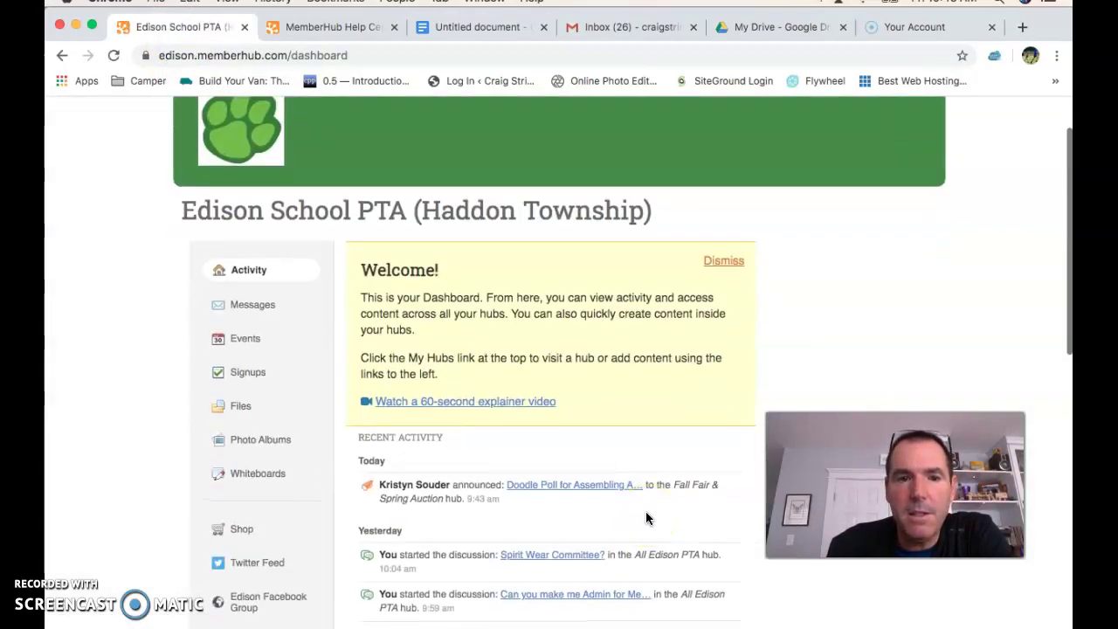
scroll(645, 511, up, 2)
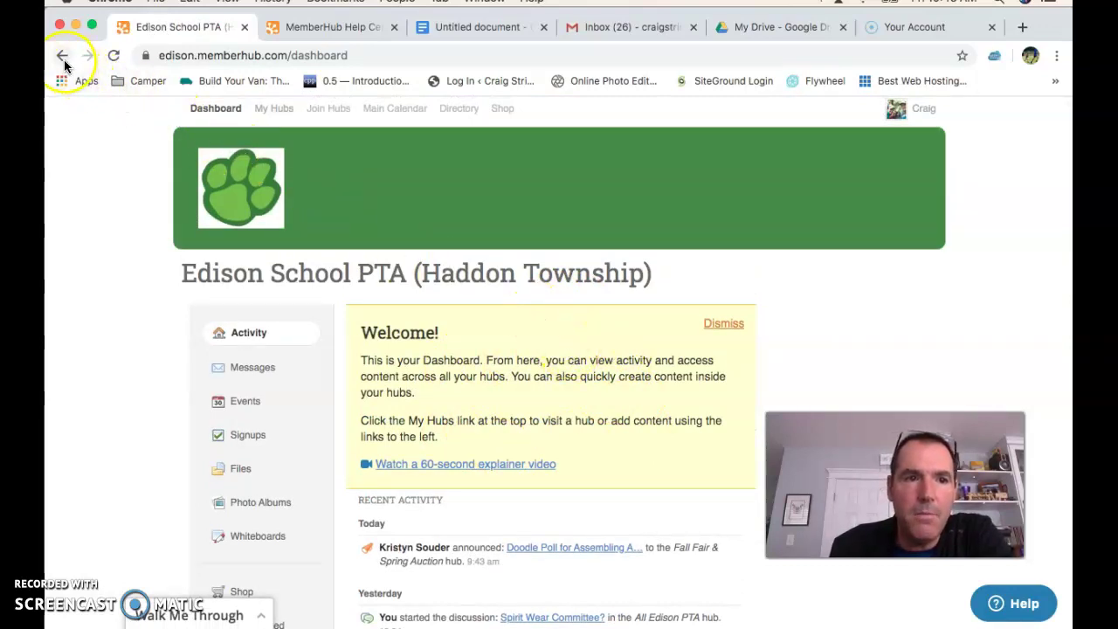
click(511, 363)
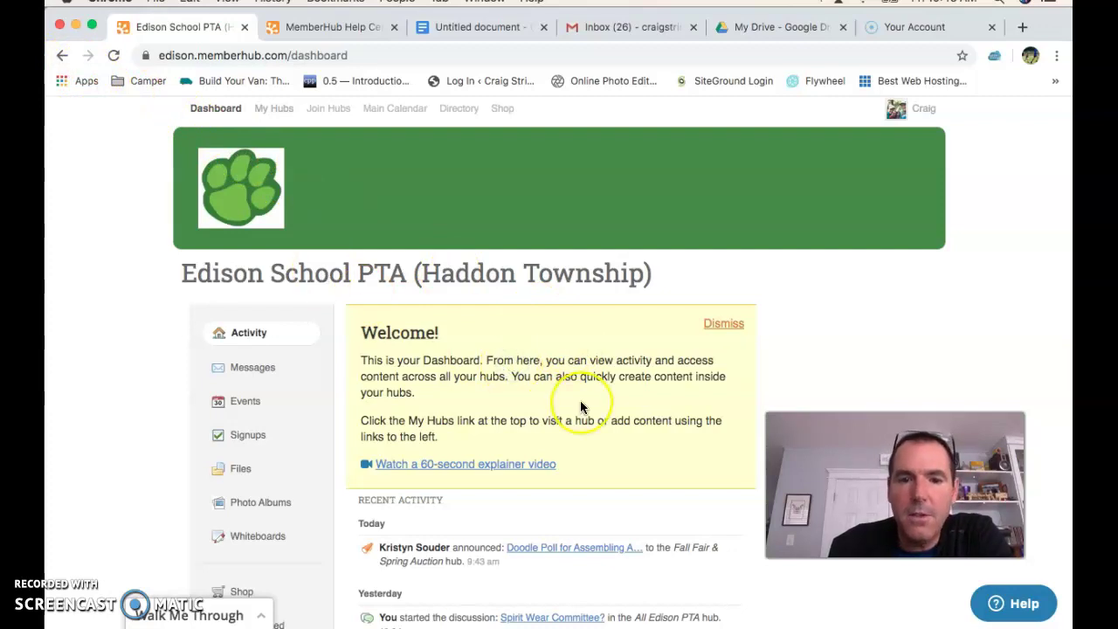
scroll(580, 400, down, 1)
scroll(580, 406, up, 1)
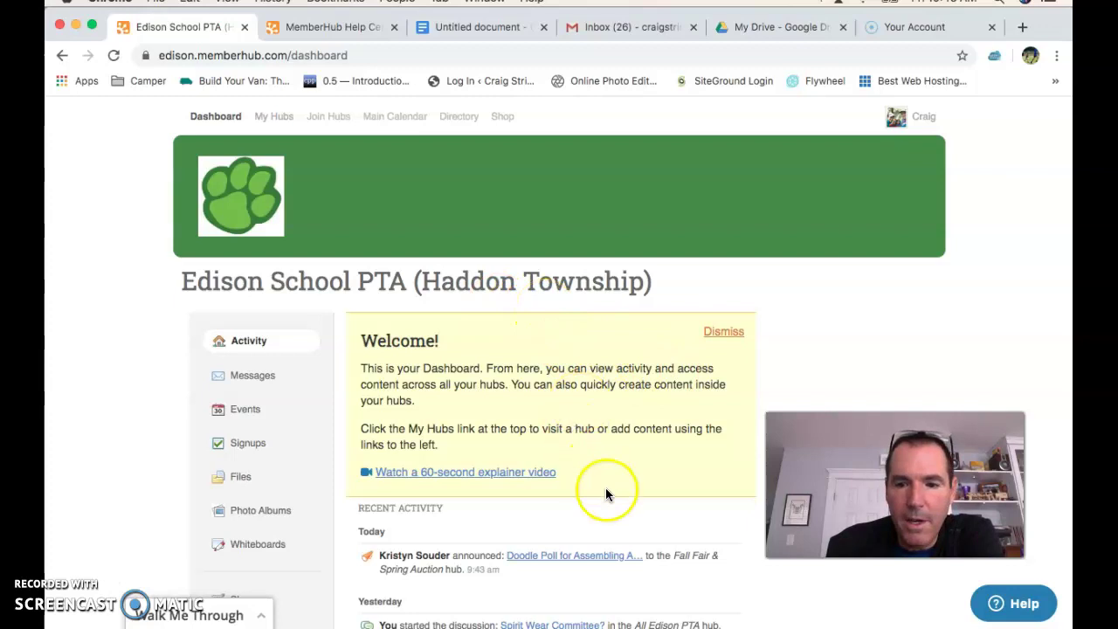
- Browse the available MemberHub walk-throughs and start the Tour MemberHub one
click(218, 616)
scroll(530, 407, down, 10)
scroll(529, 407, up, 10)
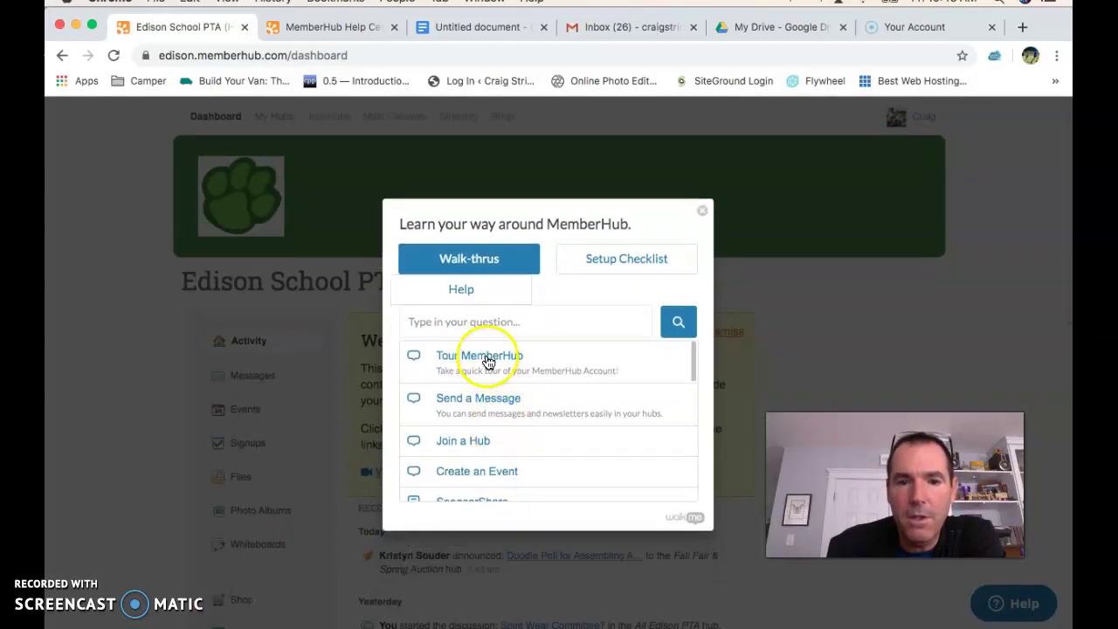
click(489, 361)
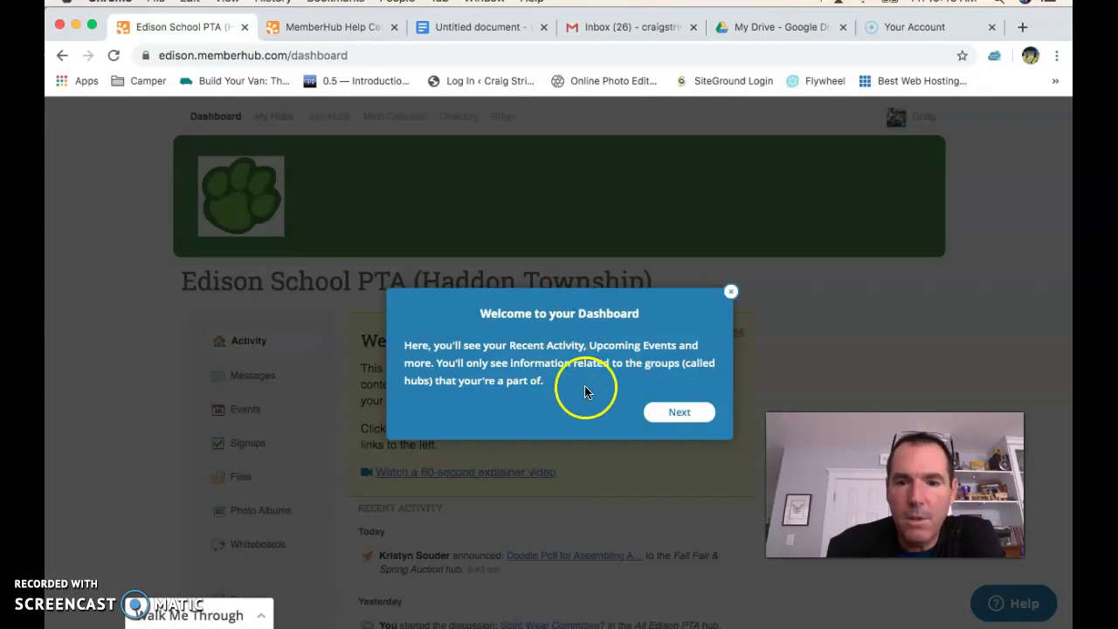
- Go through the tour's pages from the dashboard introduction to the main menu, and stop the walk-through there
click(676, 411)
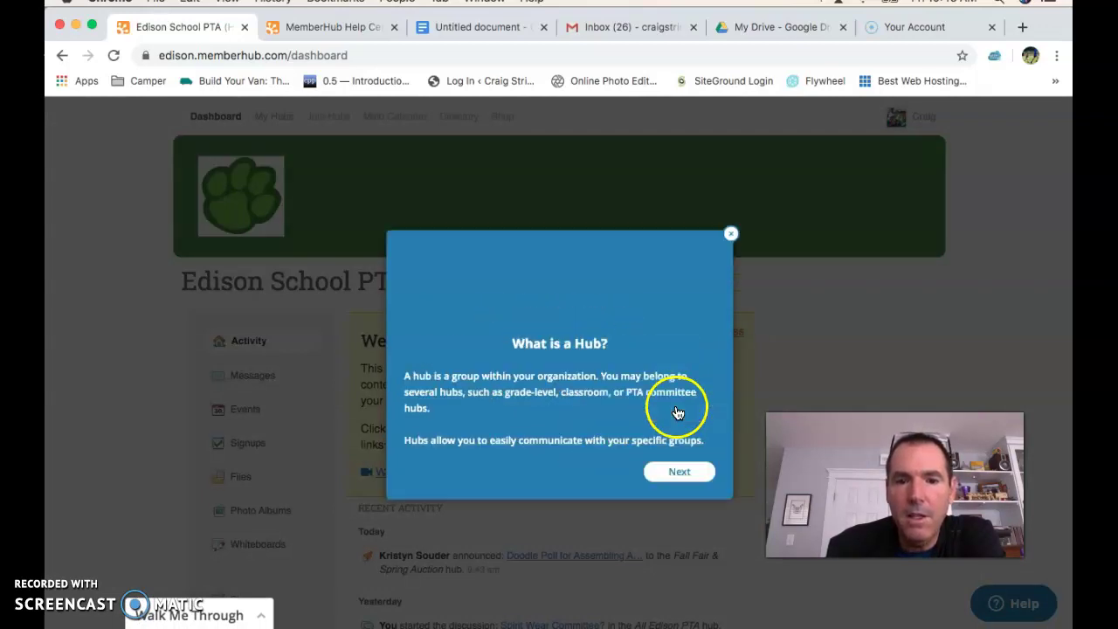
click(679, 473)
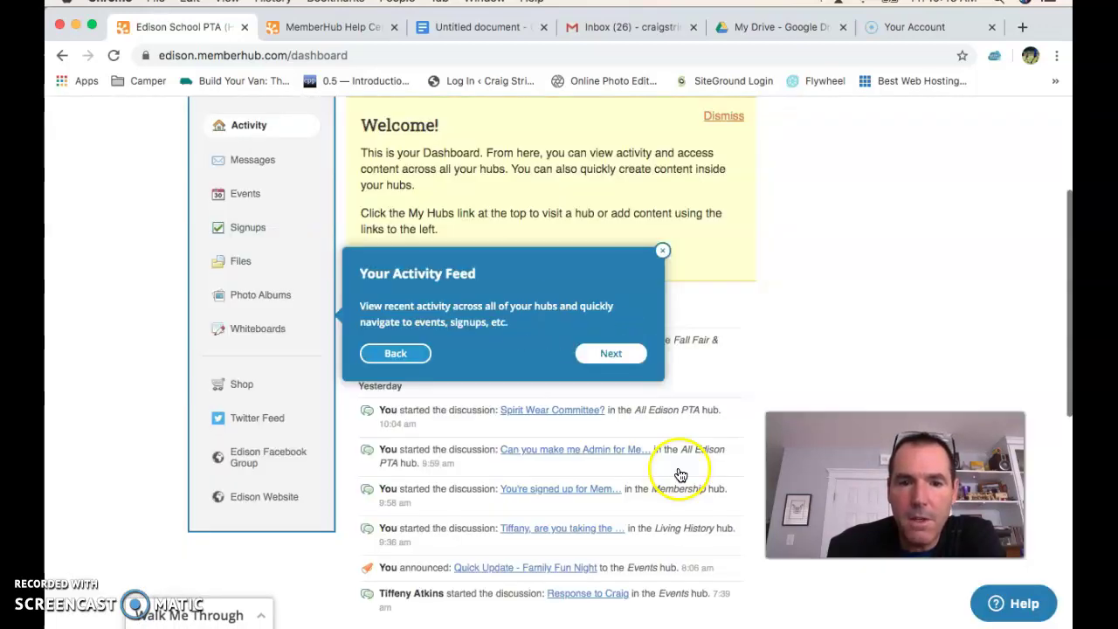
click(611, 355)
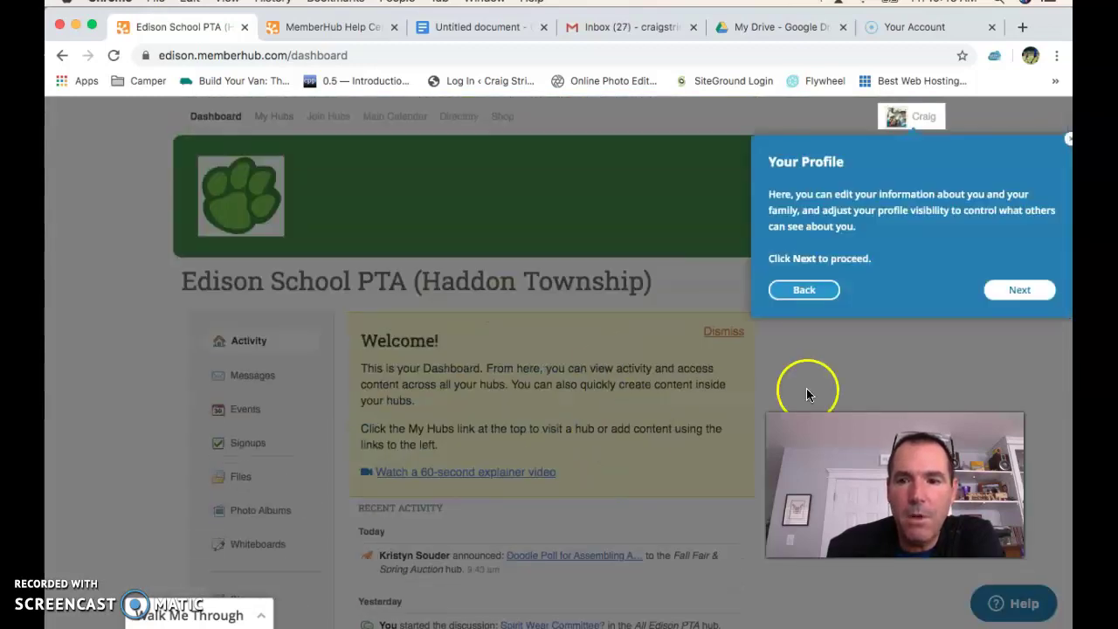
click(1019, 289)
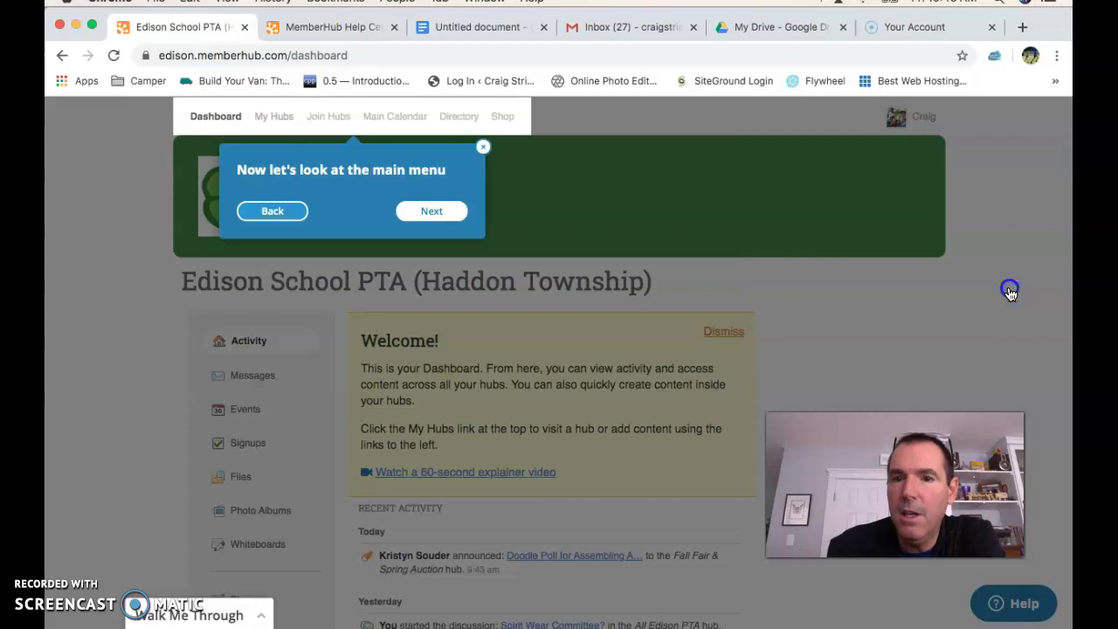
click(431, 214)
click(434, 139)
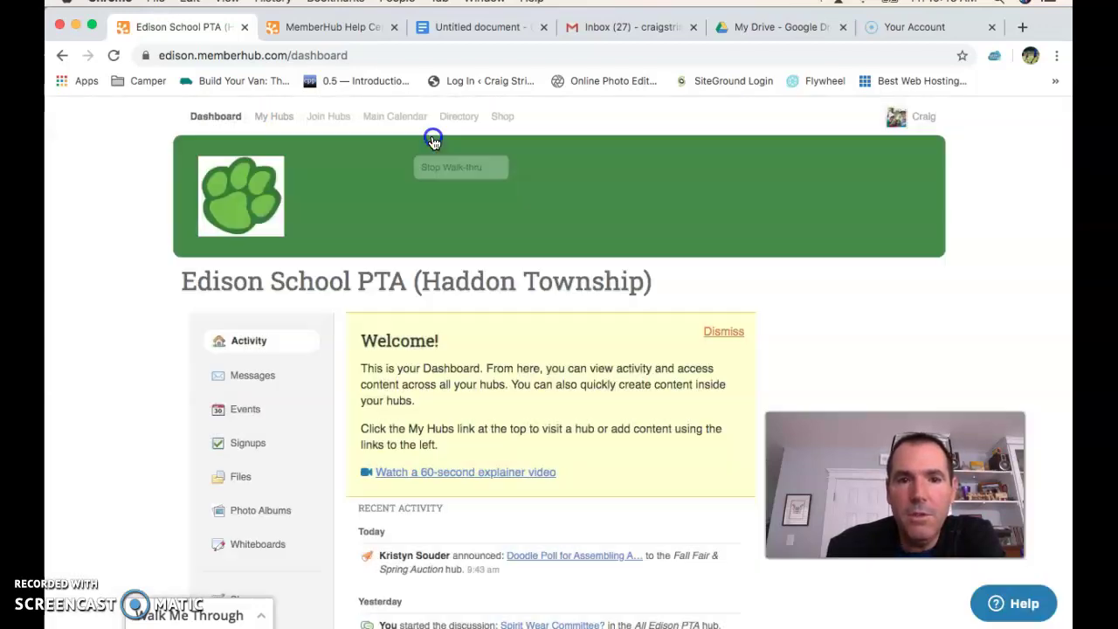
- Open the suggested help article MemberHub Site Overview for Hub Admins as a full page in the help center
scroll(517, 361, down, 2)
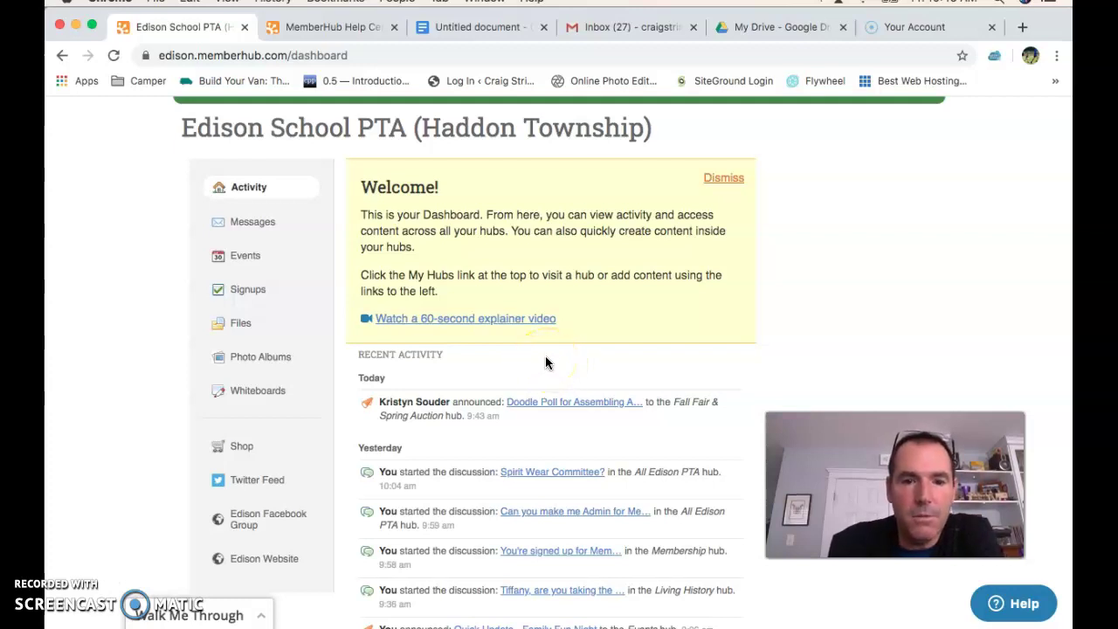
click(1015, 605)
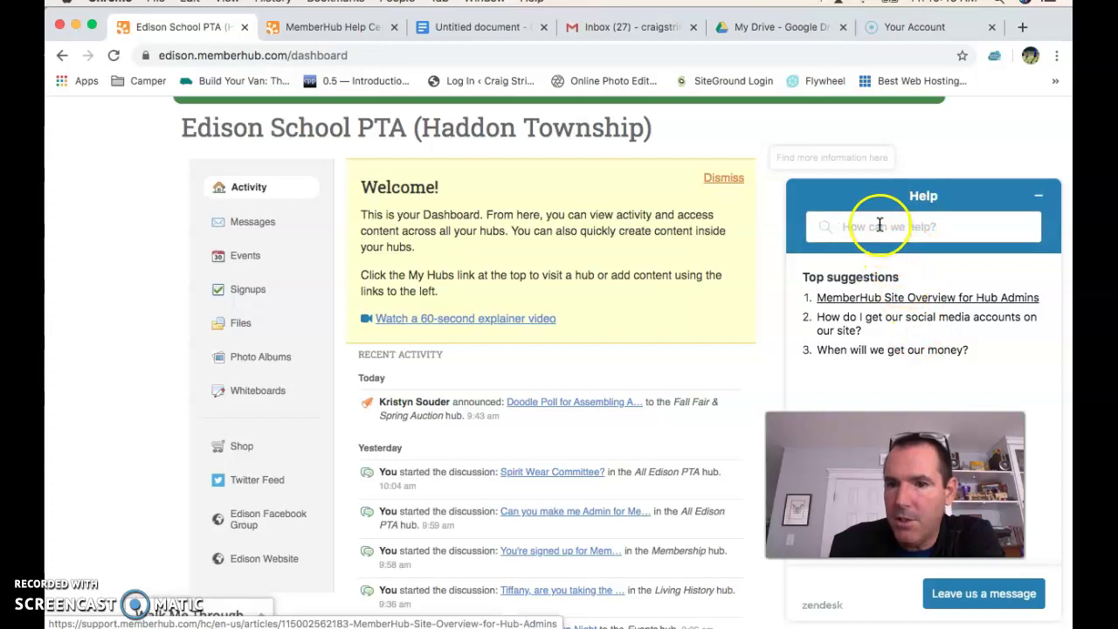
click(889, 297)
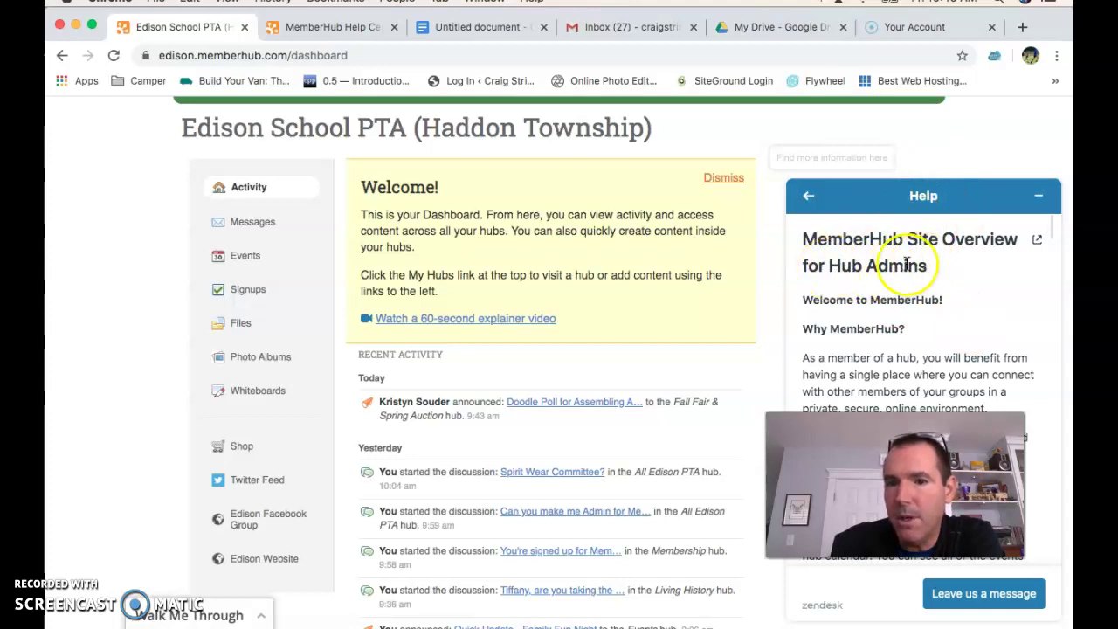
click(1037, 242)
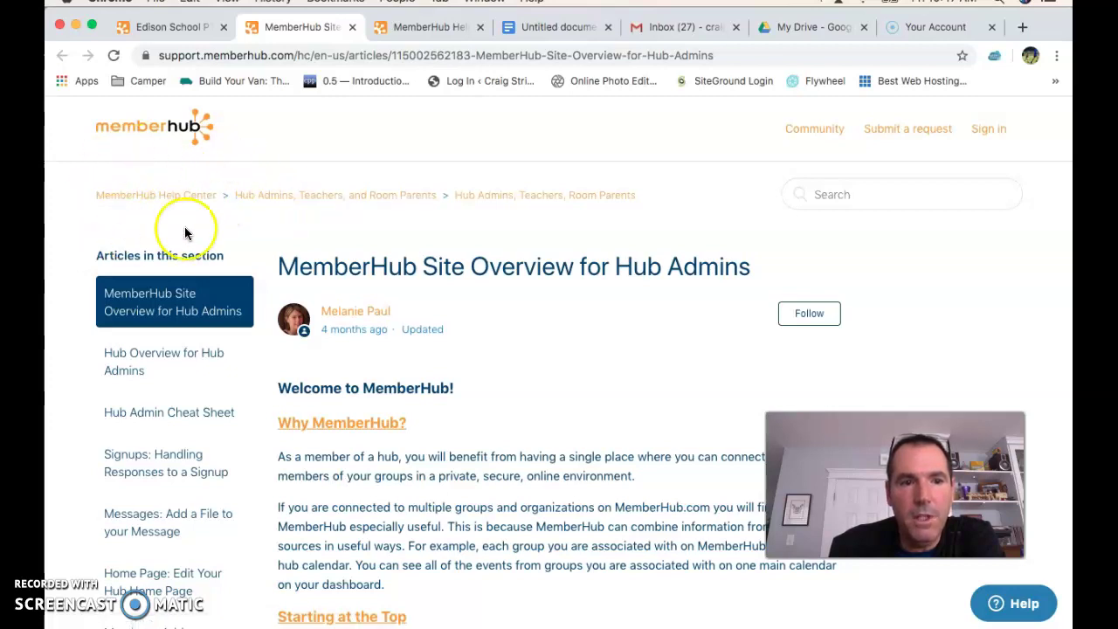
- Go to the MemberHub Help Center home page and browse the Parents & Other Users category
click(159, 197)
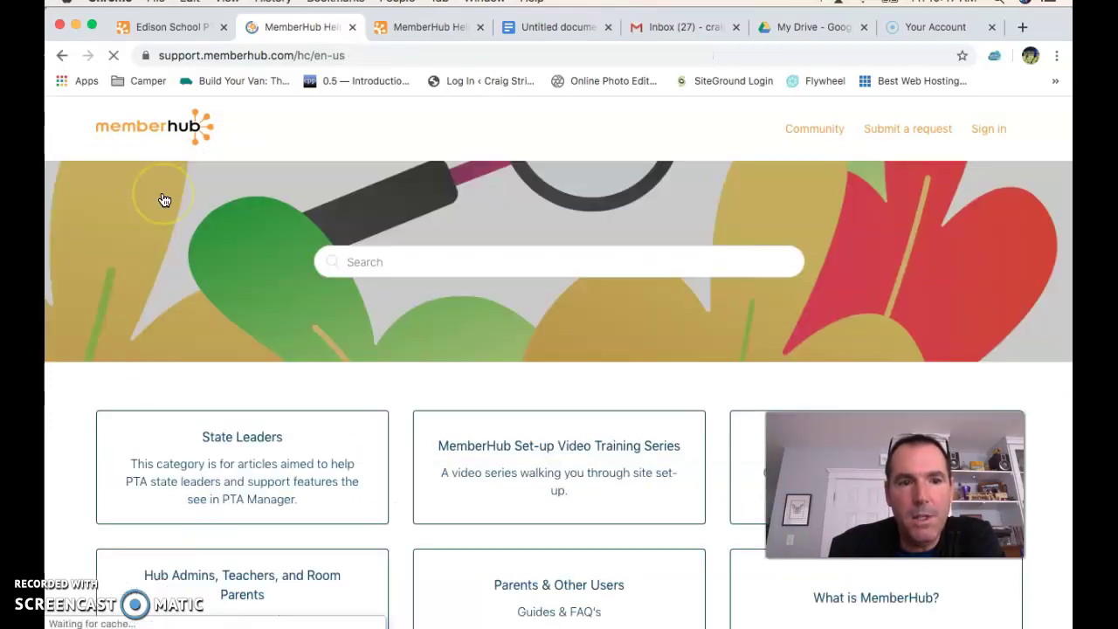
scroll(394, 369, down, 3)
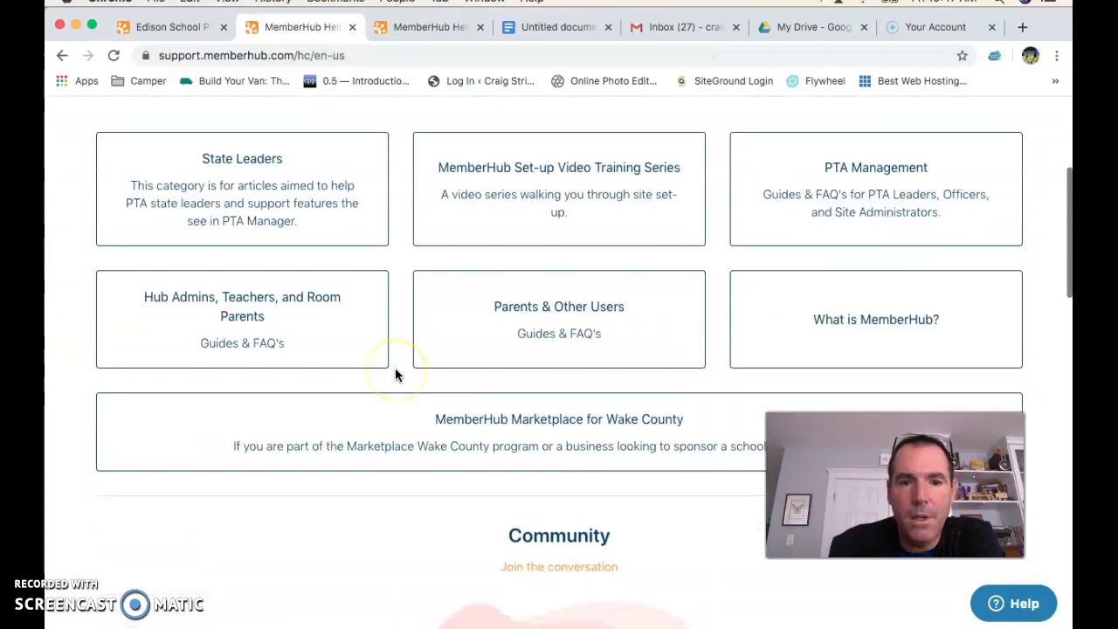
click(575, 313)
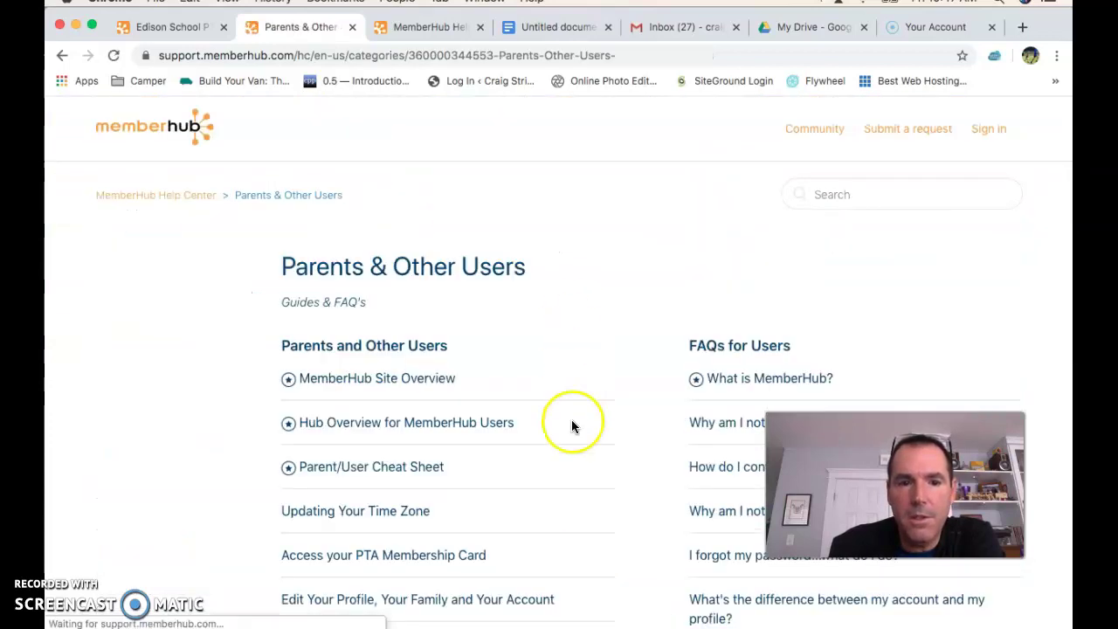
scroll(572, 424, down, 2)
scroll(572, 427, up, 2)
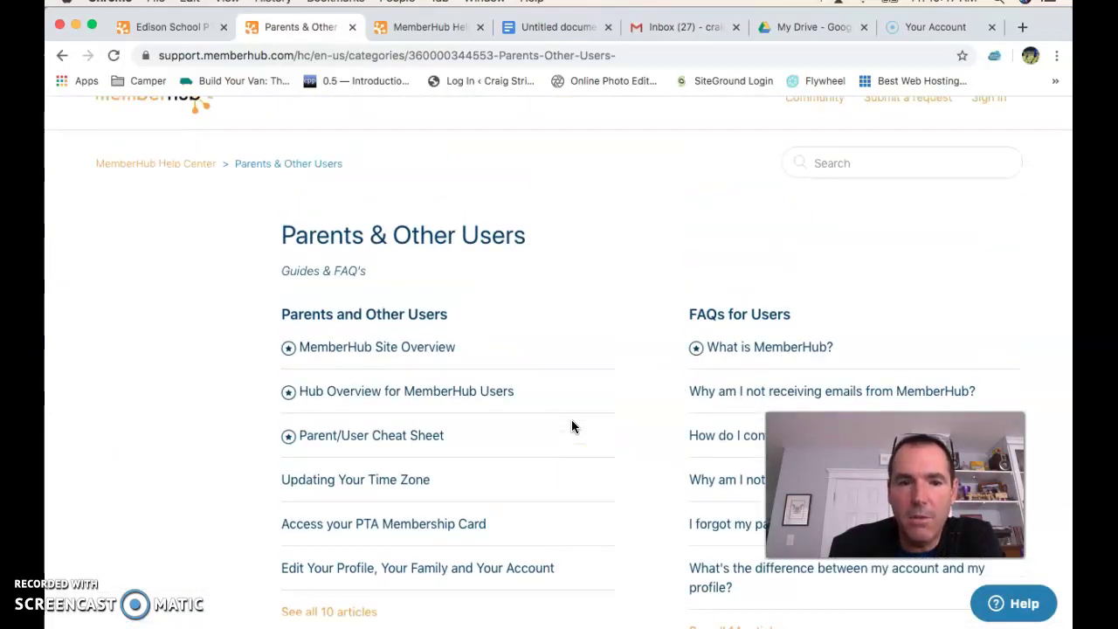
- Open the MemberHub Site Overview article for parents and other users and skim its contents
click(359, 350)
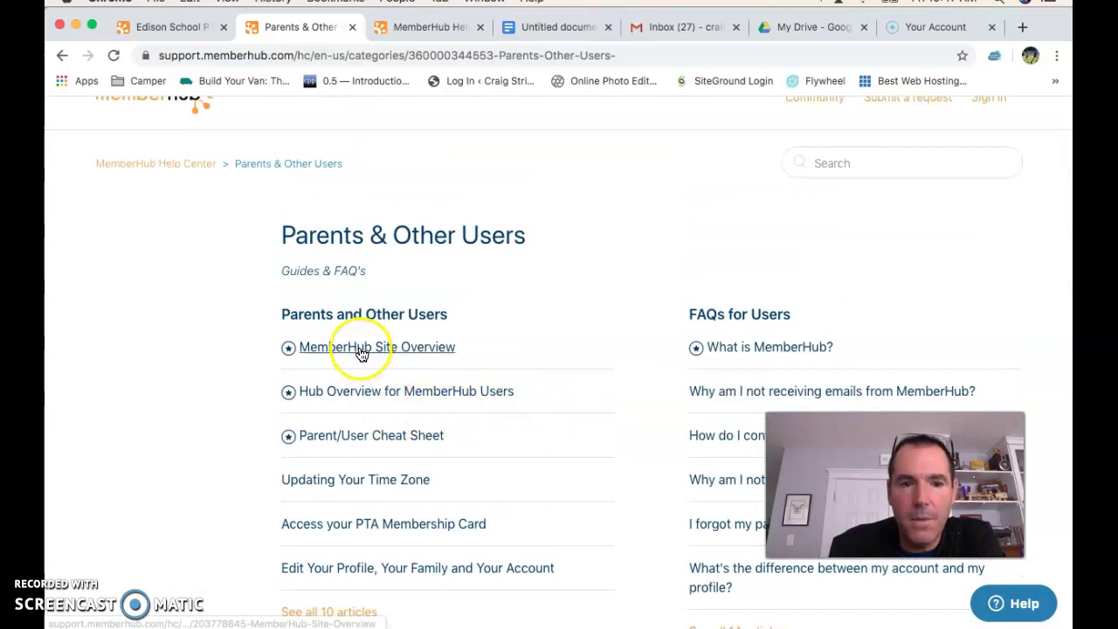
scroll(481, 451, down, 7)
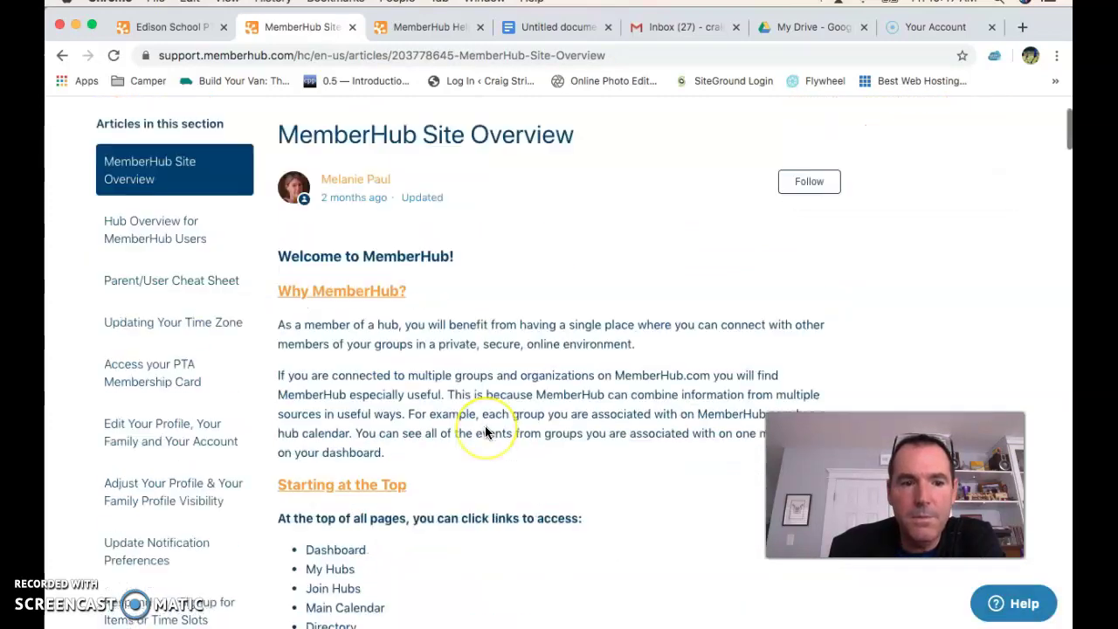
scroll(486, 432, up, 6)
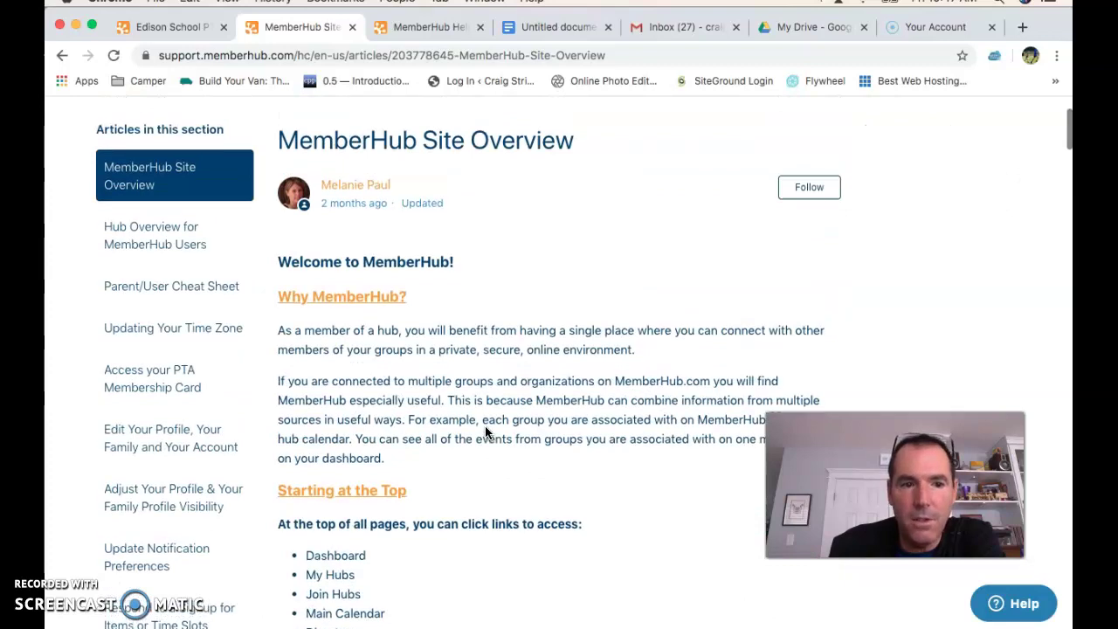
- Open the Parent/User Cheat Sheet article and its linked Parent and Other User Cheat Sheet PDF
click(166, 320)
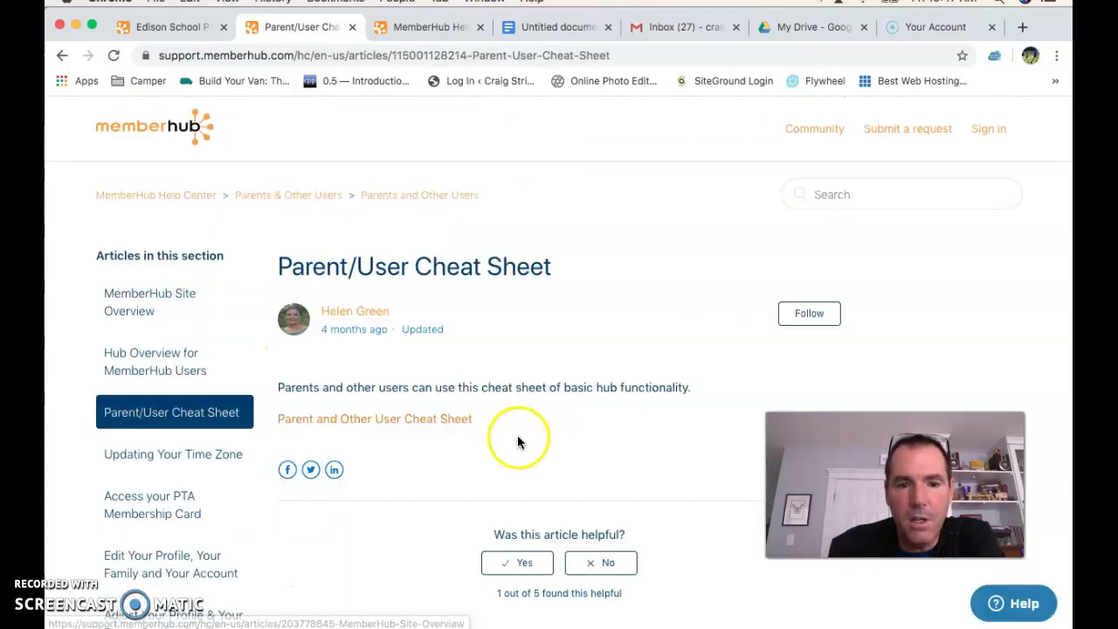
scroll(560, 467, down, 2)
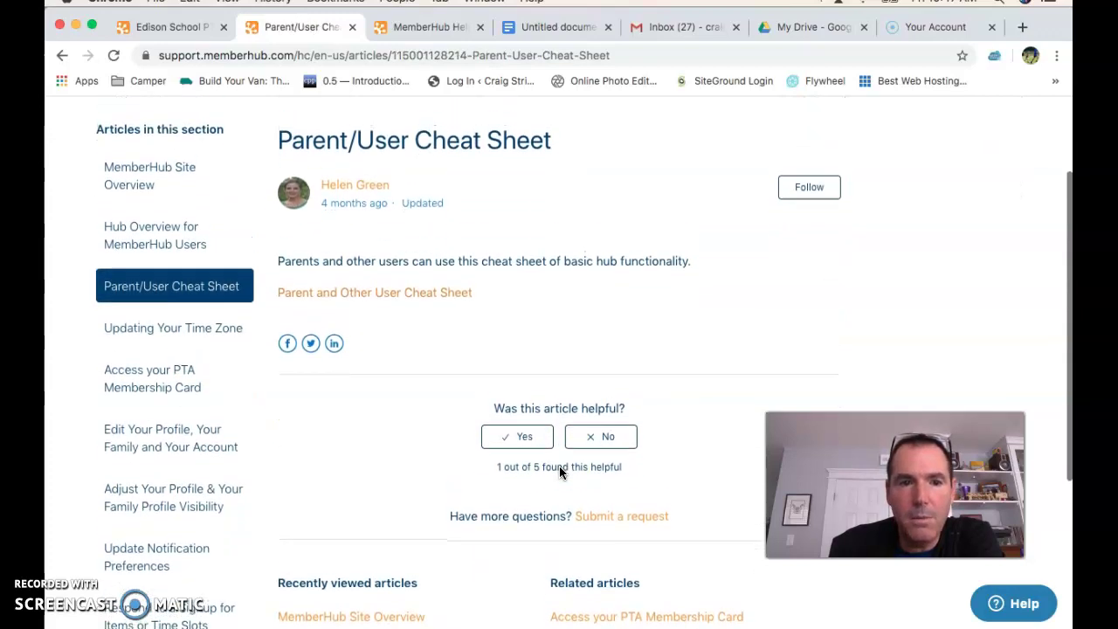
scroll(559, 466, up, 2)
click(387, 392)
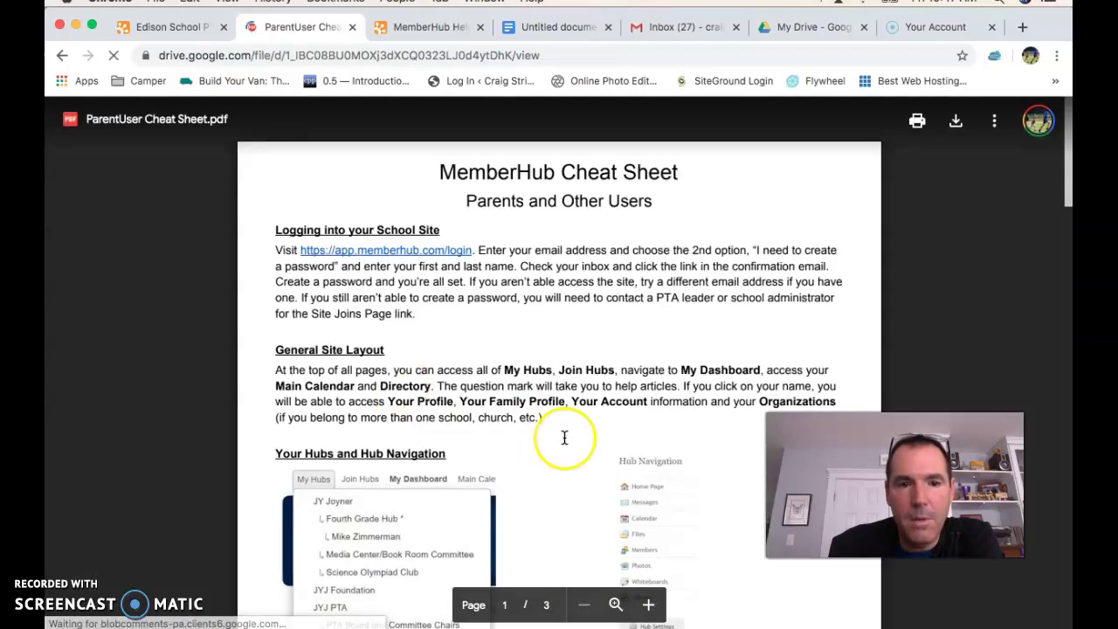
- Read through the cheat sheet PDF's login, hub navigation and profile sections, and return to the Parent/User Cheat Sheet article
scroll(564, 437, down, 3)
scroll(564, 436, up, 2)
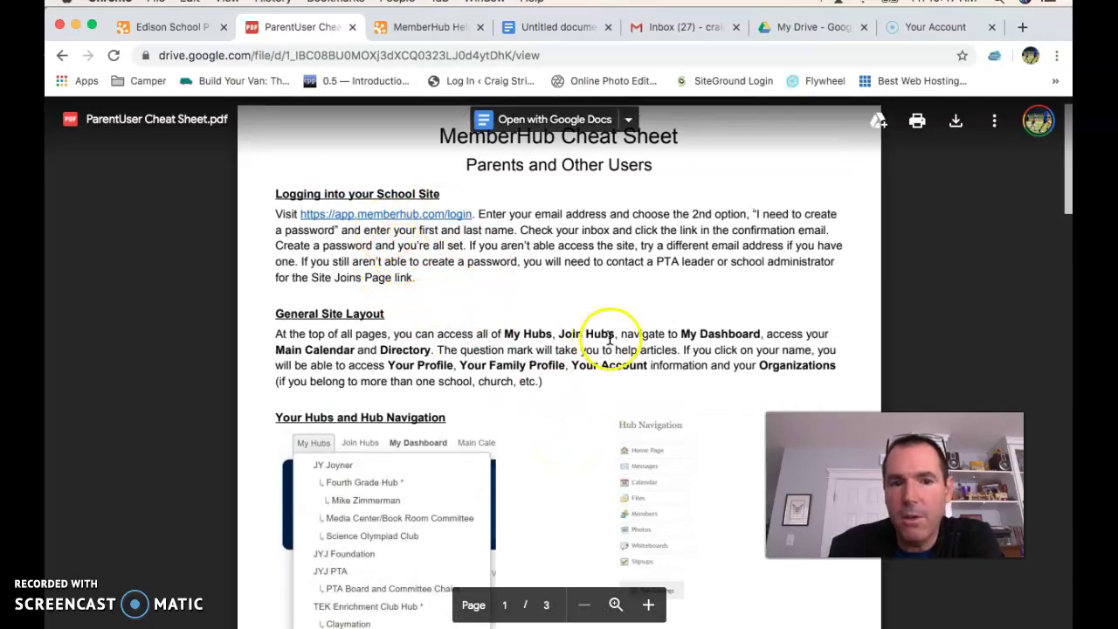
scroll(611, 338, down, 5)
scroll(610, 338, down, 8)
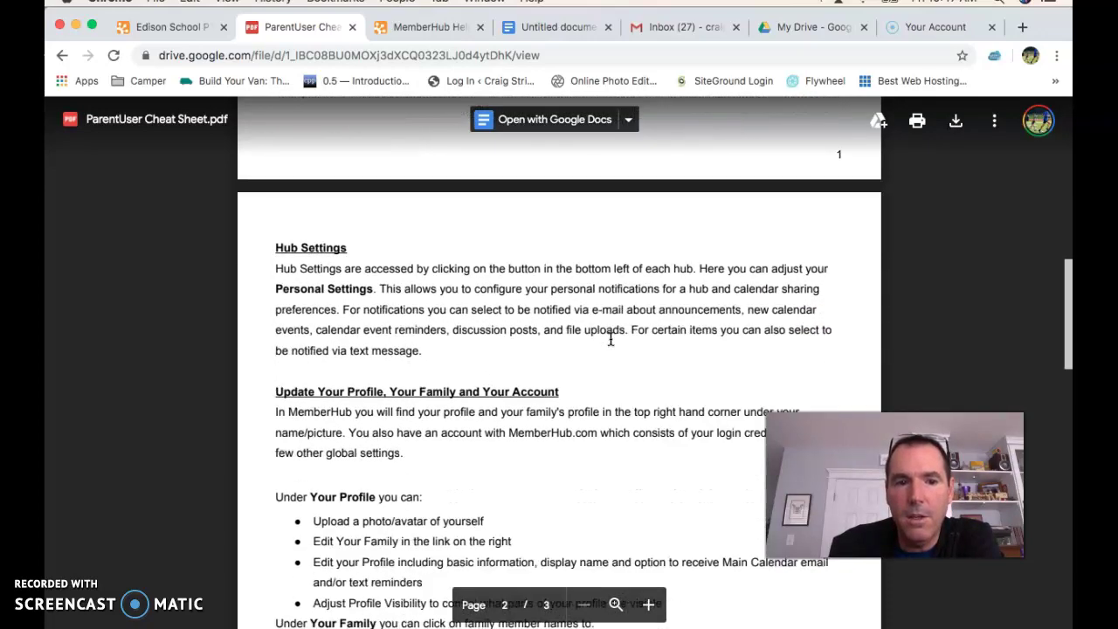
scroll(610, 338, up, 8)
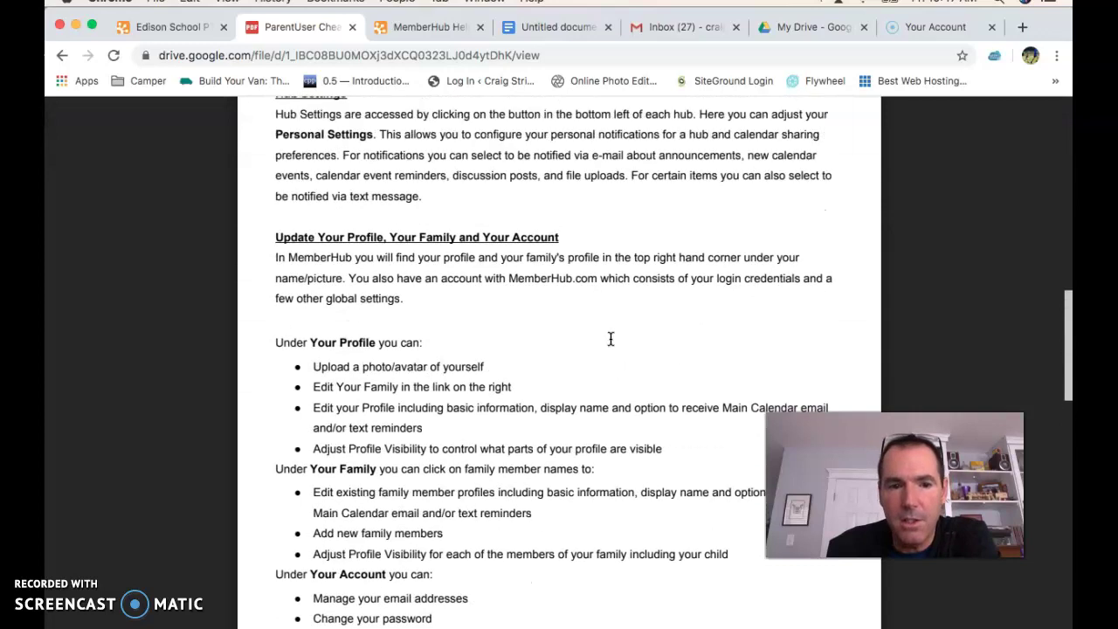
scroll(611, 338, up, 5)
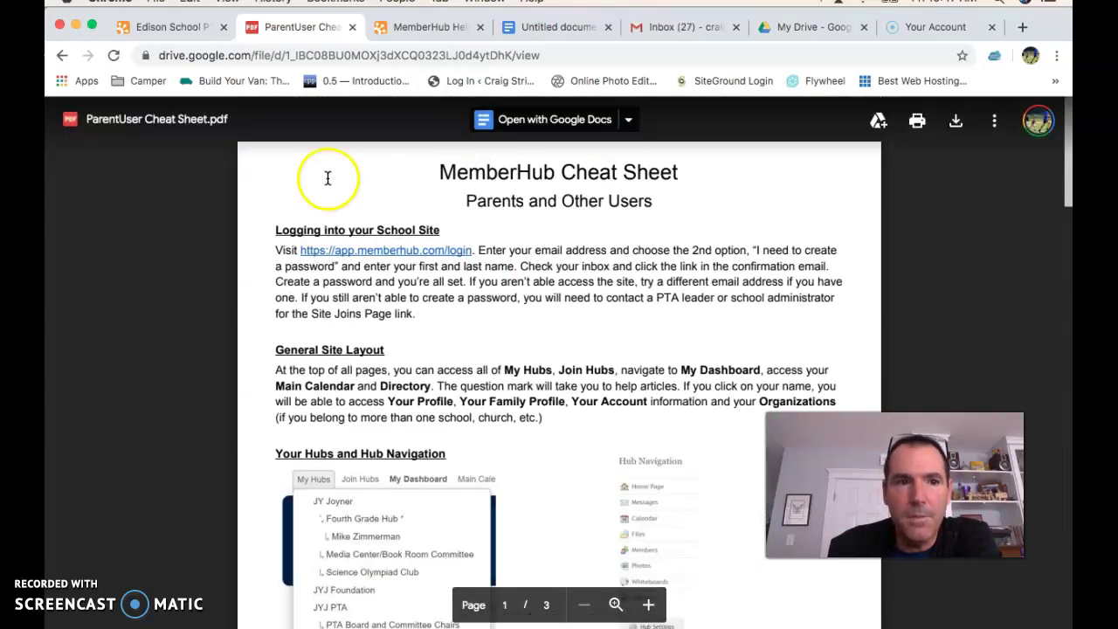
click(62, 56)
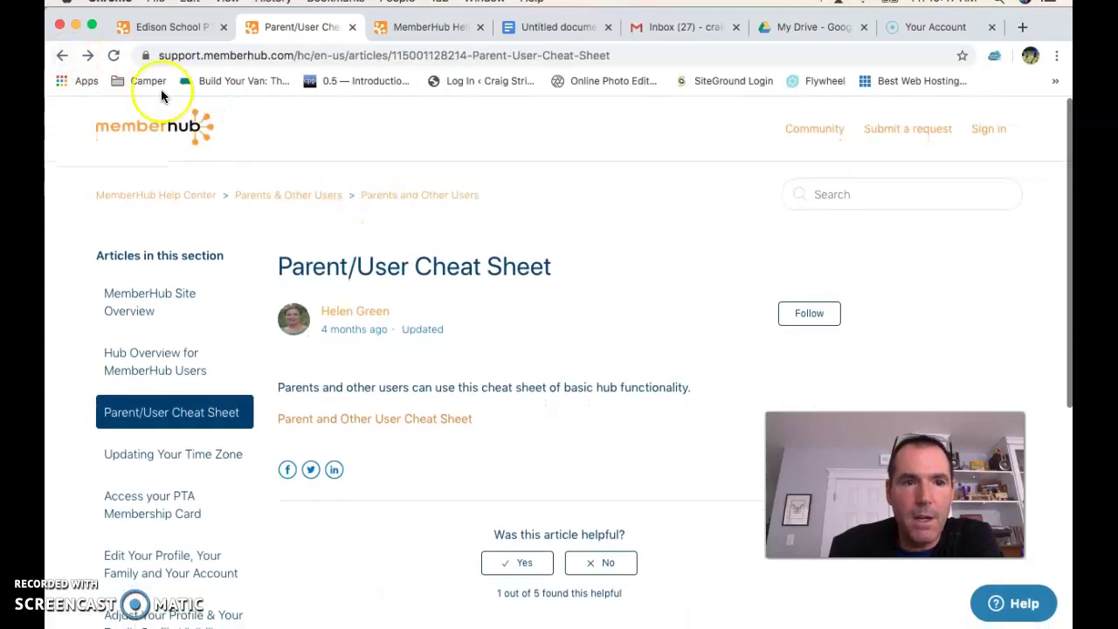
- Return to the Parents & Other Users help category, then switch to the Edison School PTA dashboard and minimize its Help widget
click(63, 56)
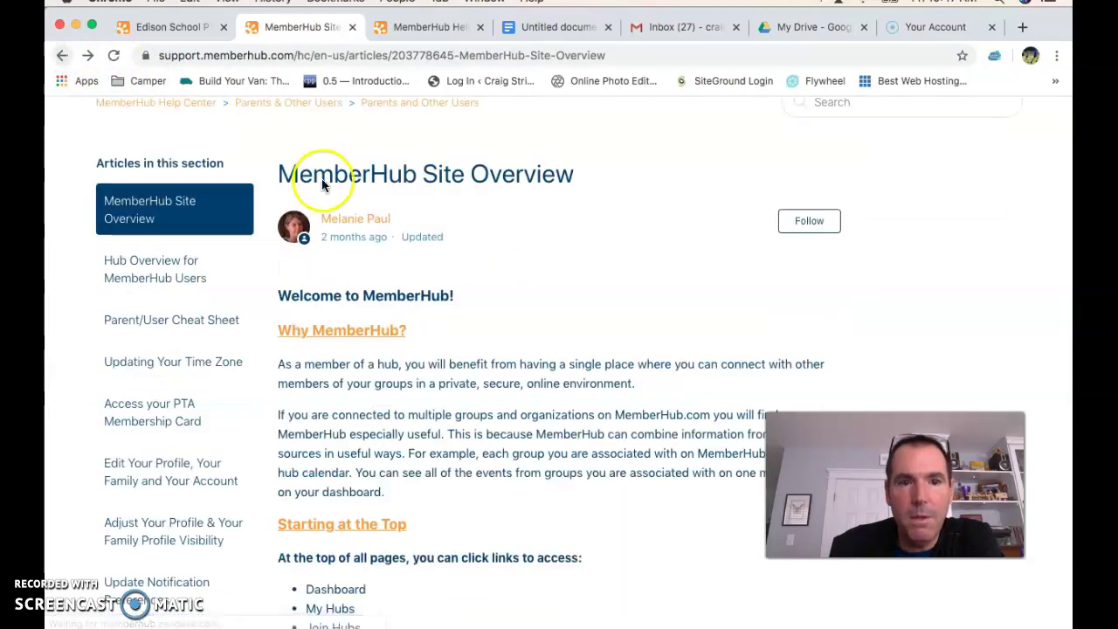
click(61, 57)
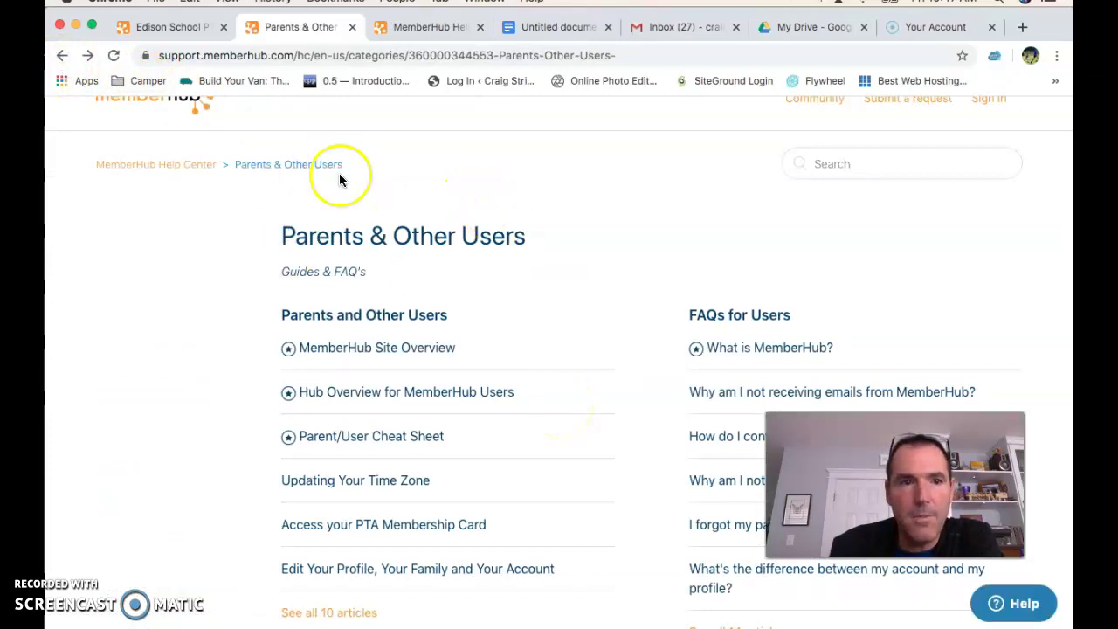
click(167, 26)
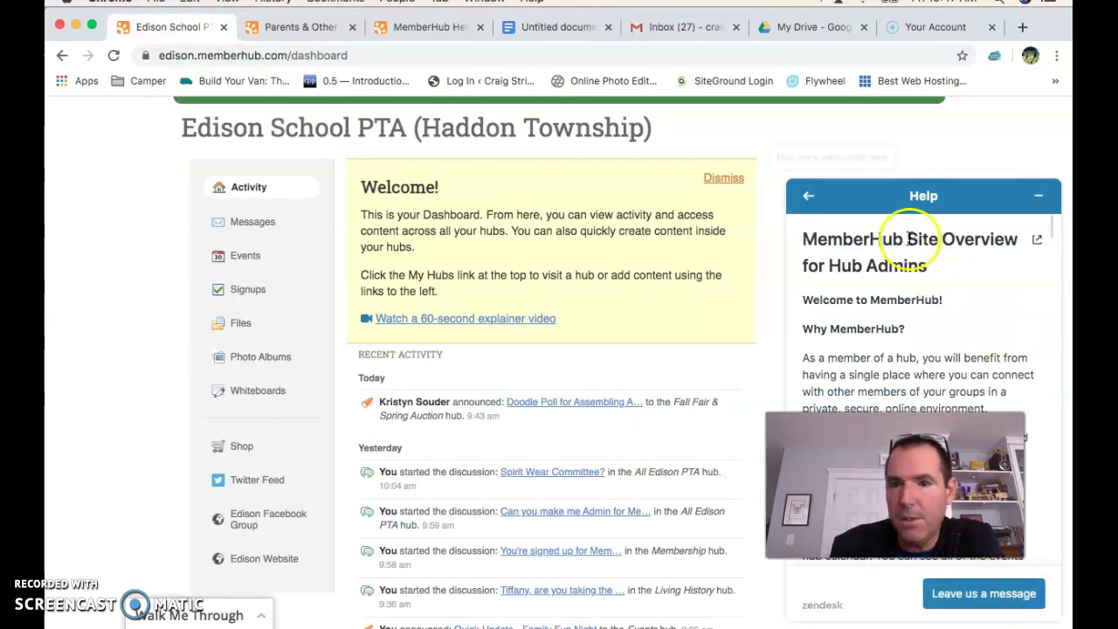
click(810, 199)
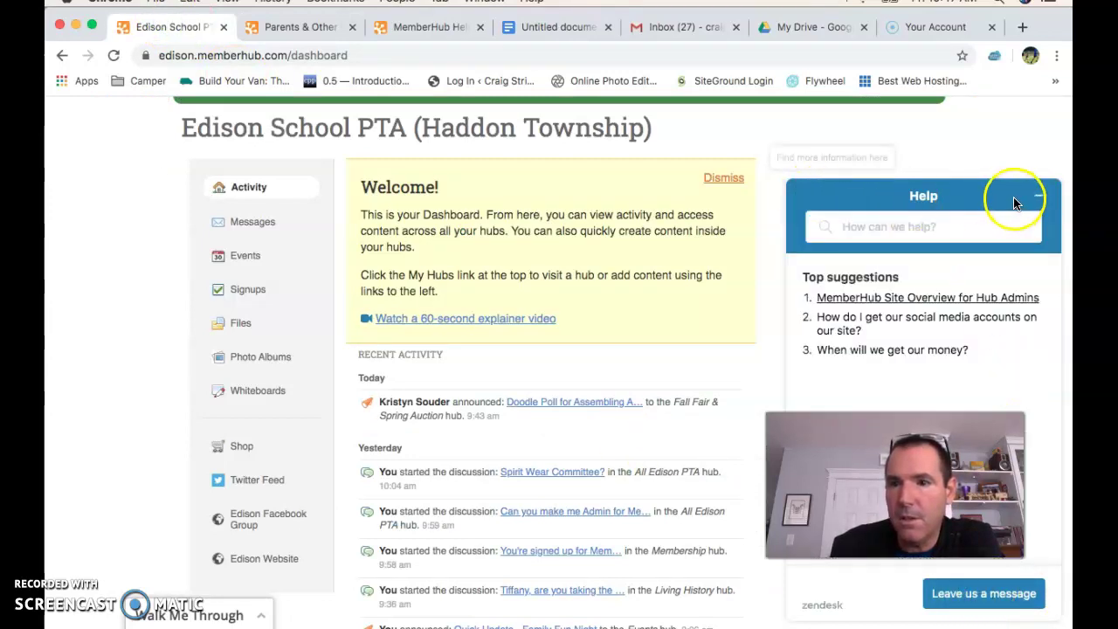
click(1038, 198)
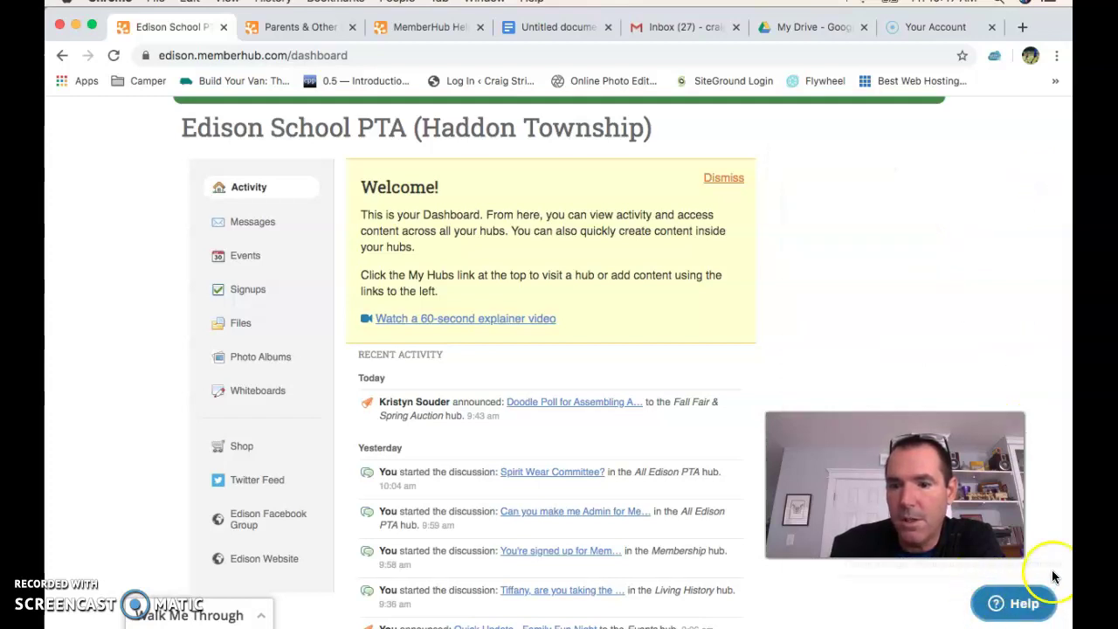
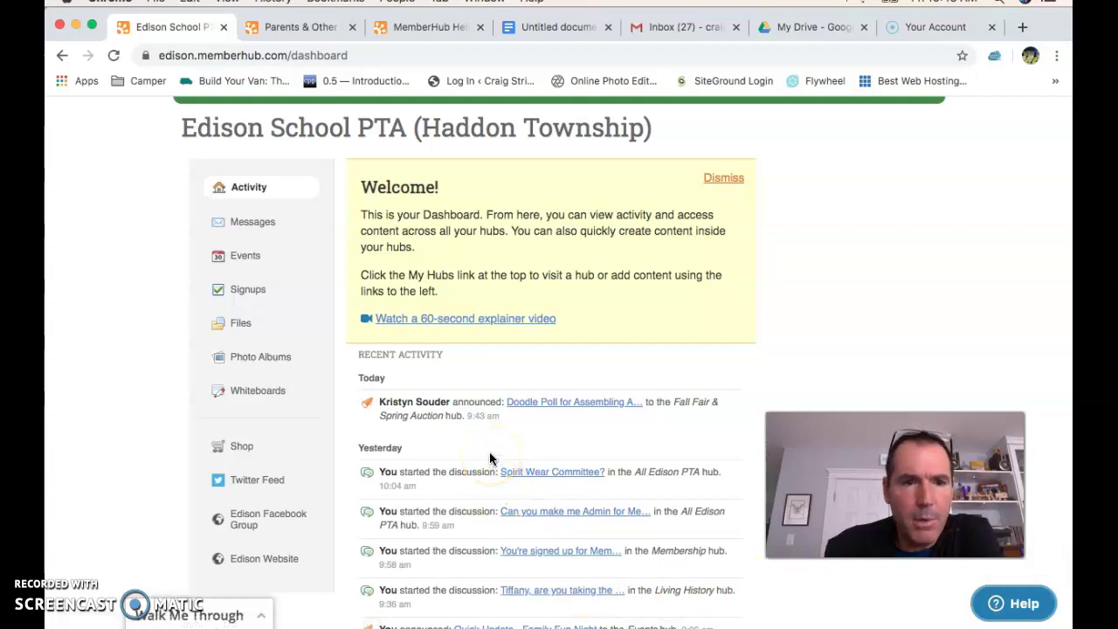
- Open the Join Open Hubs page and browse the available hubs from Assemblies to Membership
scroll(199, 269, up, 3)
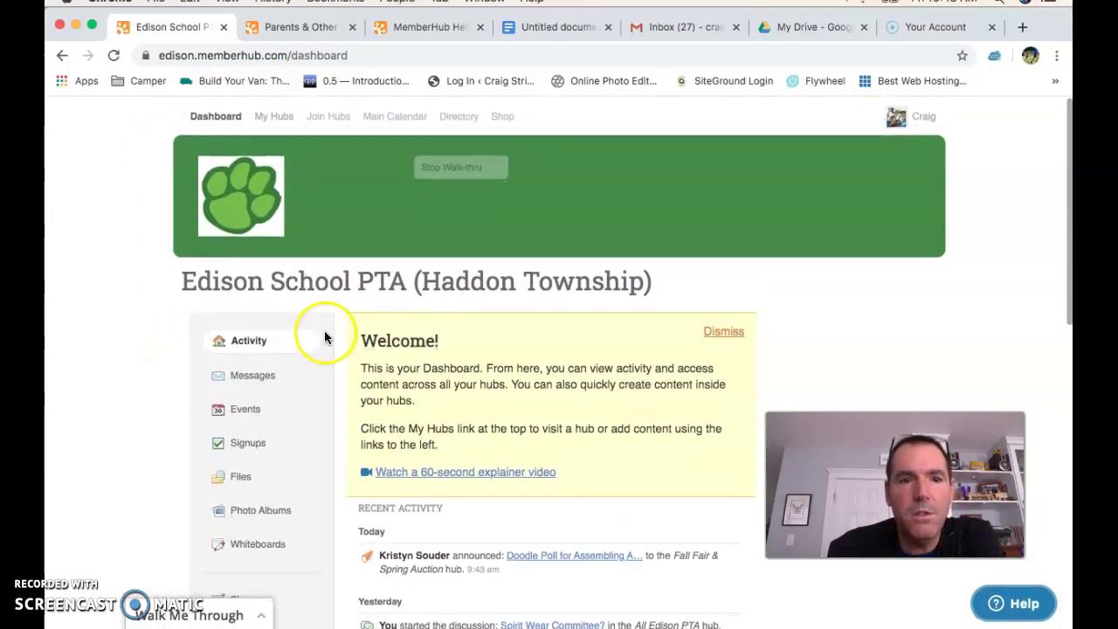
click(327, 120)
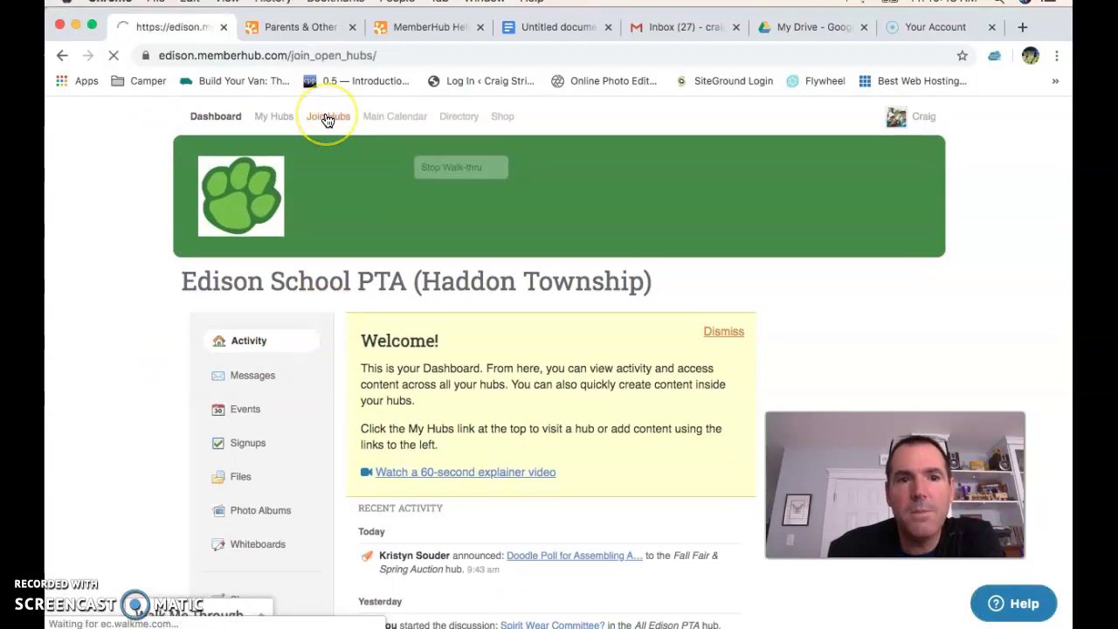
scroll(483, 351, down, 3)
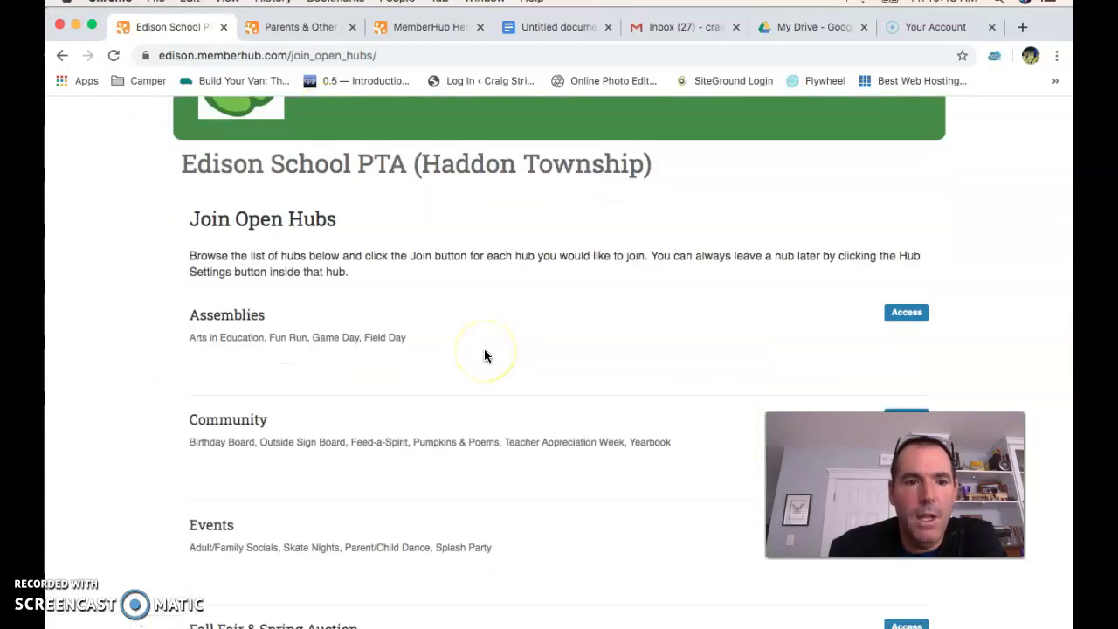
scroll(484, 349, up, 1)
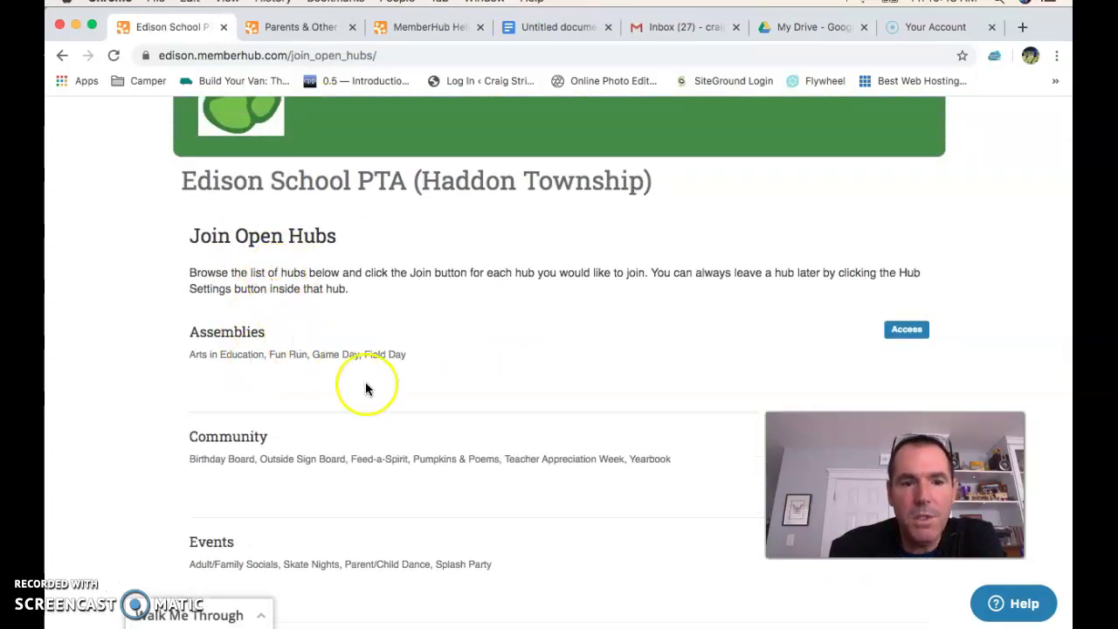
scroll(395, 399, down, 4)
scroll(395, 405, down, 10)
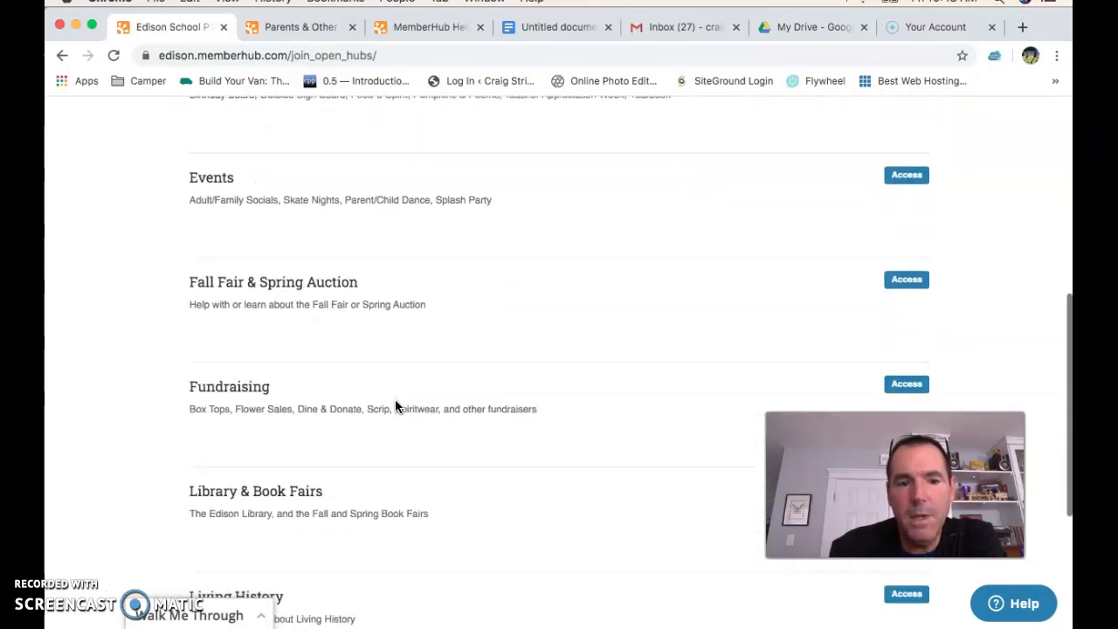
scroll(395, 404, up, 14)
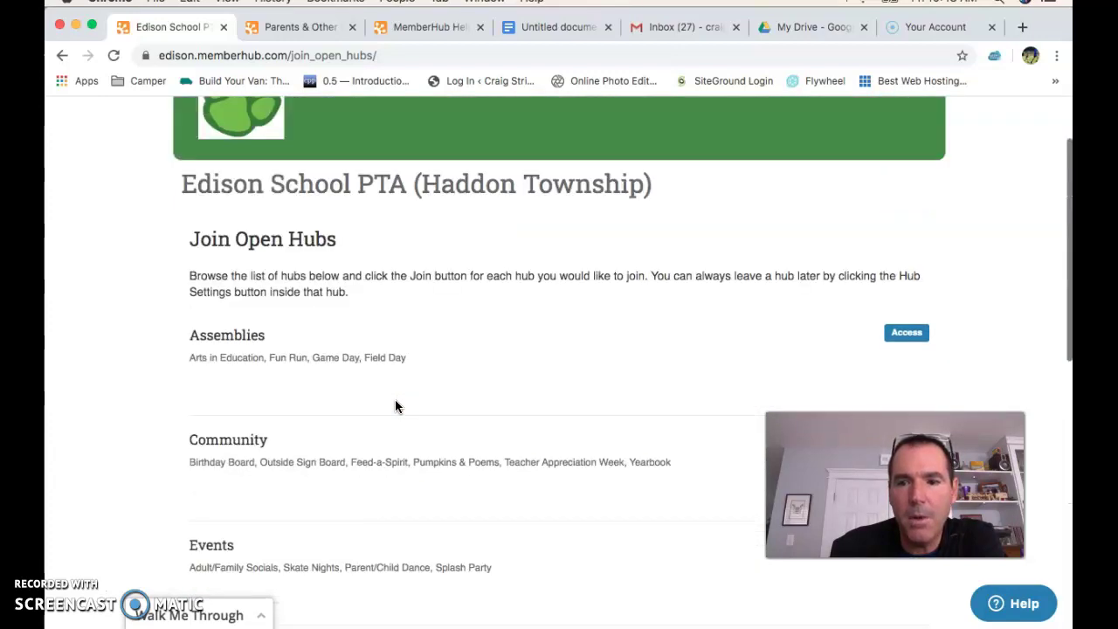
scroll(395, 404, down, 4)
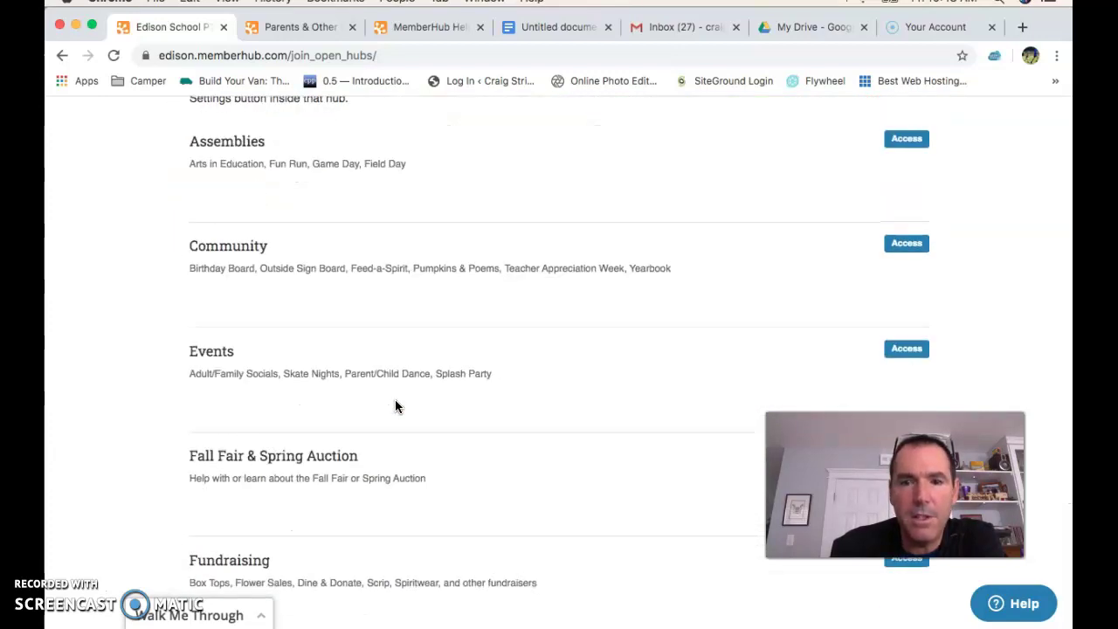
scroll(395, 404, down, 2)
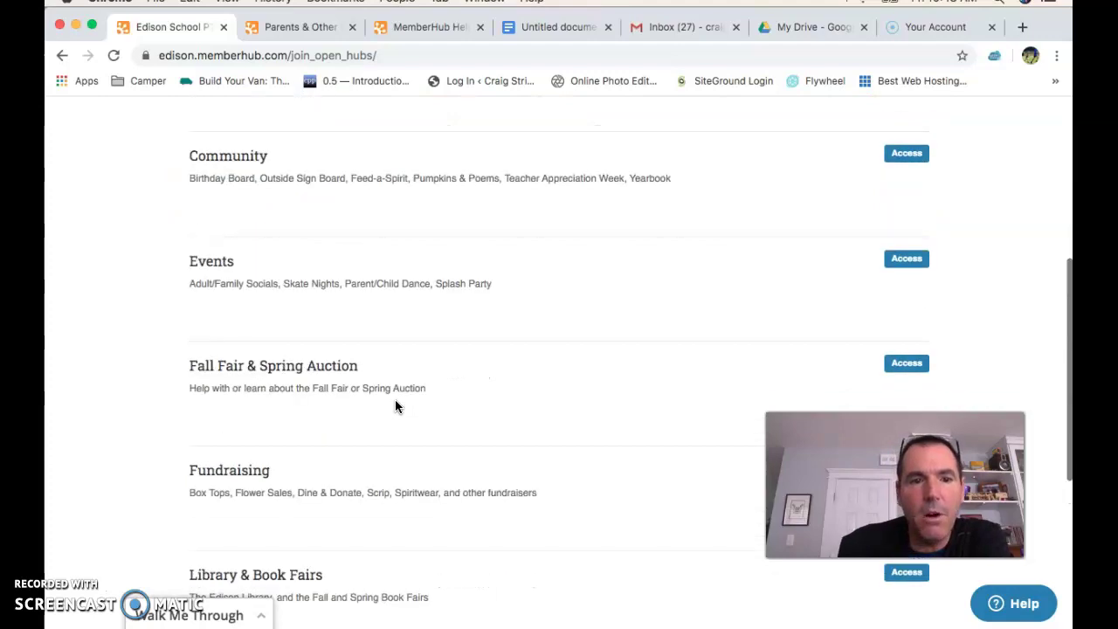
scroll(395, 404, down, 5)
scroll(395, 406, down, 2)
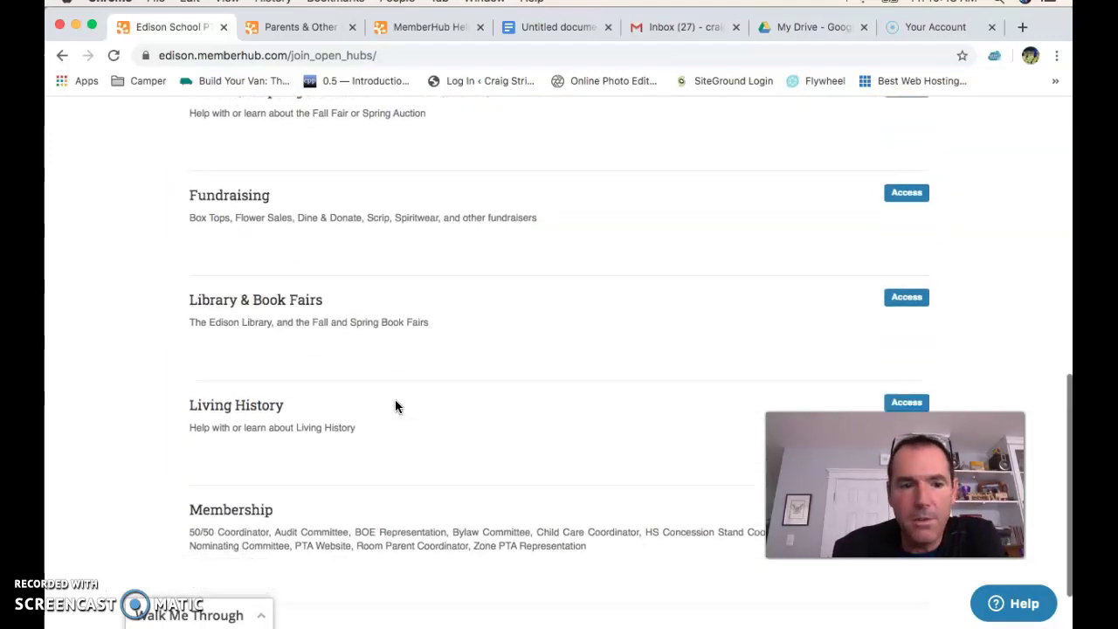
scroll(395, 406, up, 5)
scroll(395, 405, up, 6)
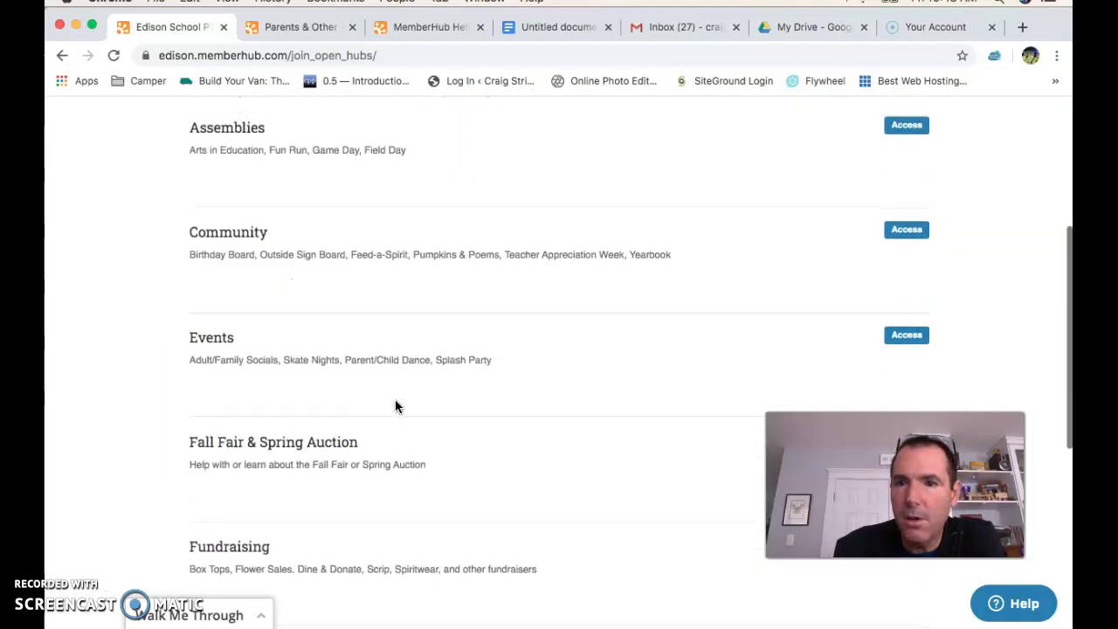
click(625, 302)
scroll(564, 264, up, 1)
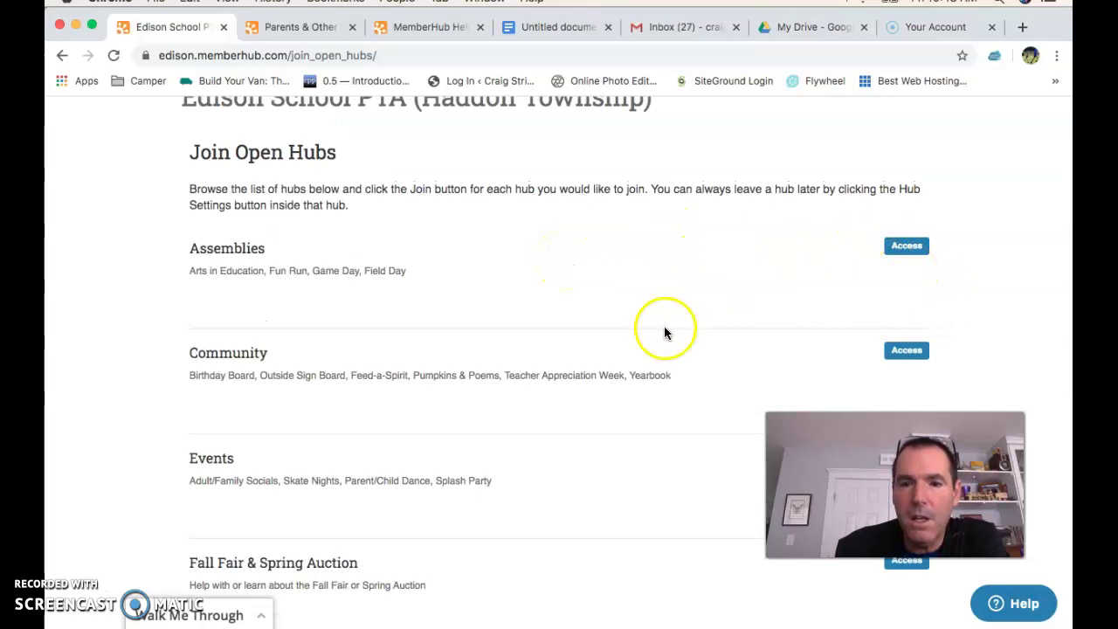
- Access the Assemblies hub, review its welcome page and hub navigation, and return to the list of open hubs
click(912, 249)
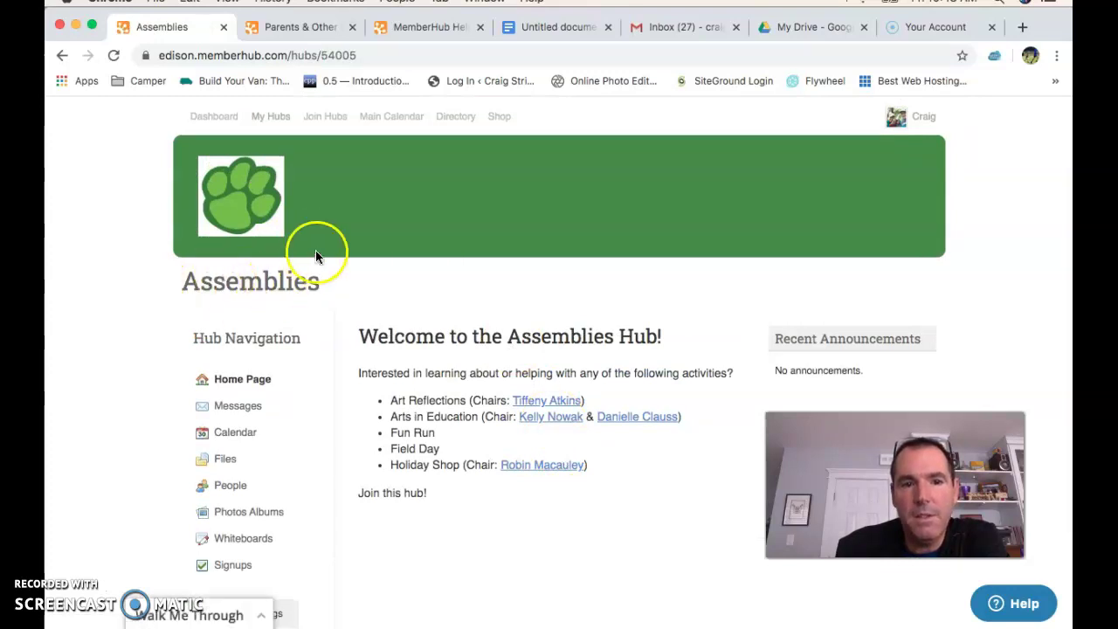
scroll(463, 471, down, 2)
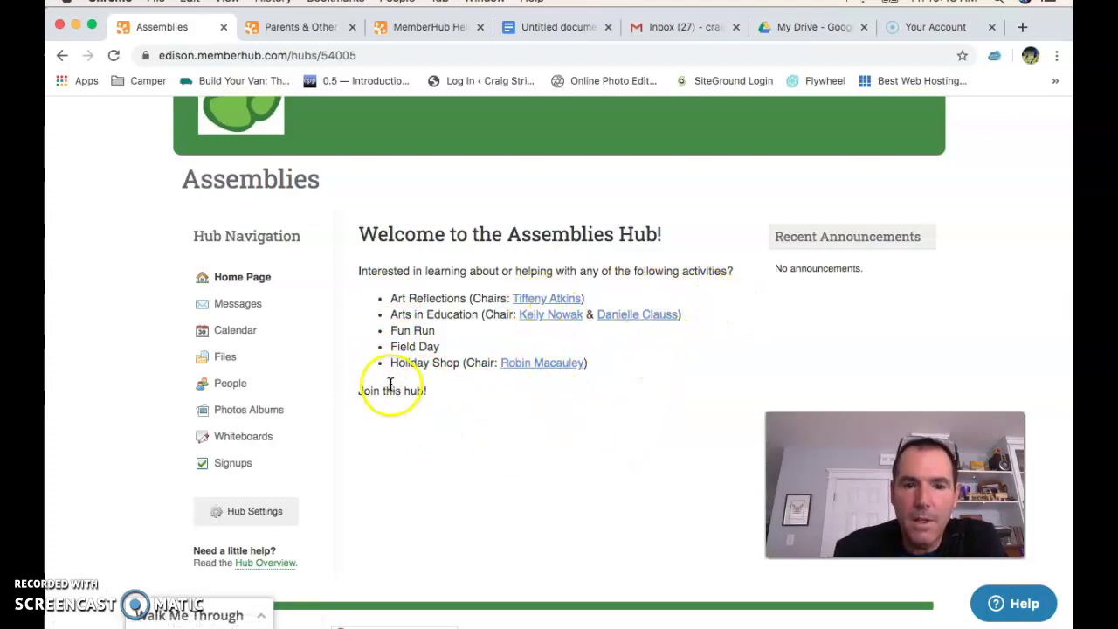
scroll(410, 438, down, 1)
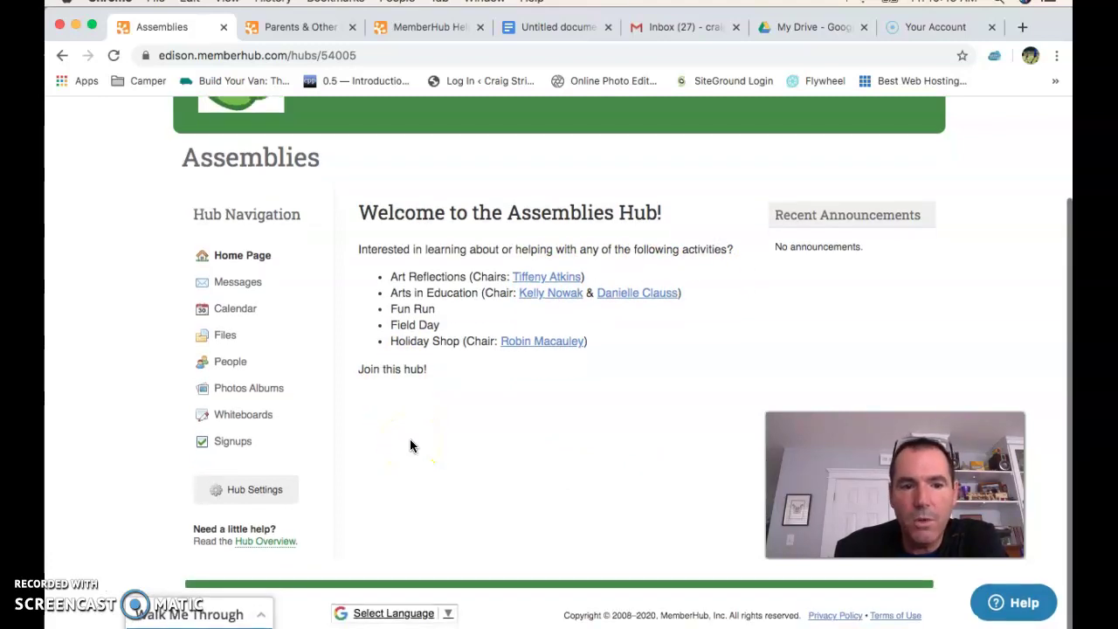
scroll(410, 446, up, 1)
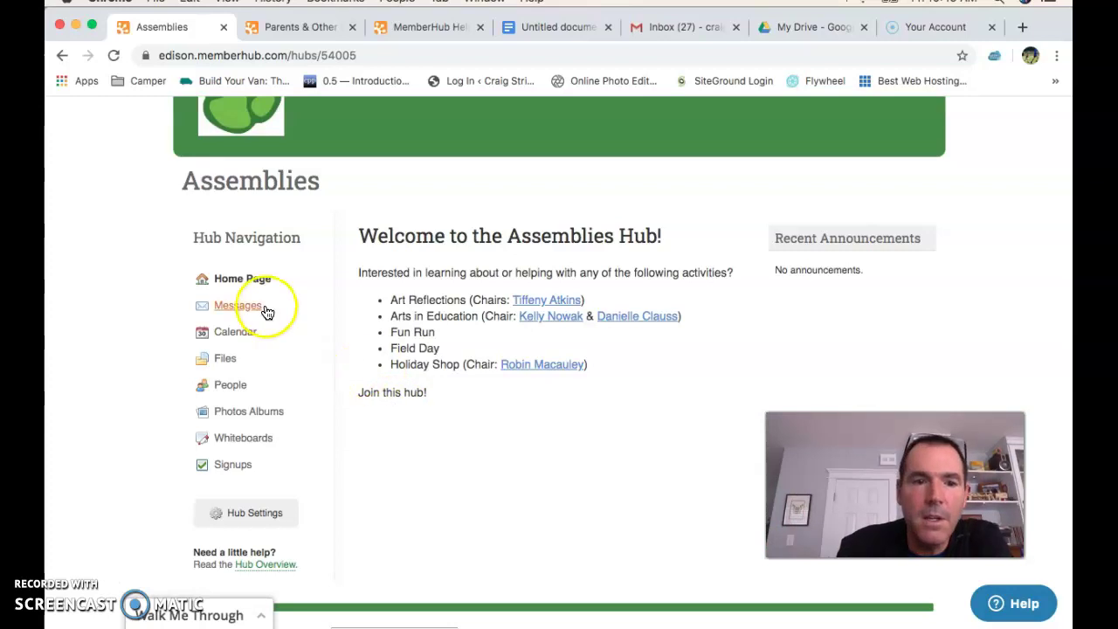
click(61, 56)
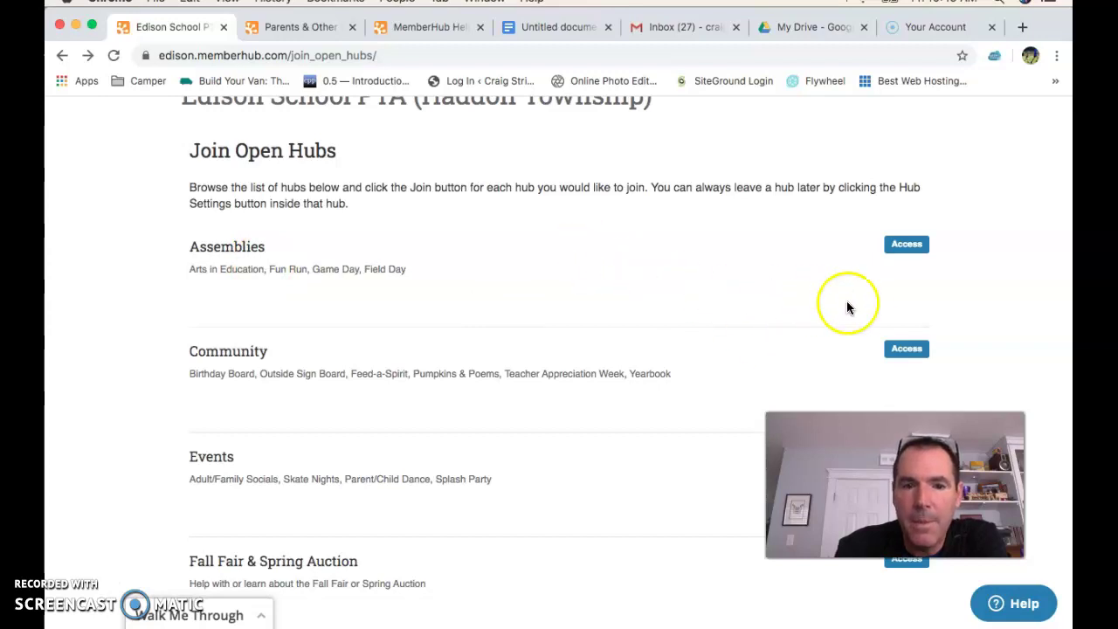
- Access the Community hub and review the activities and chairs listed on its home page
click(906, 348)
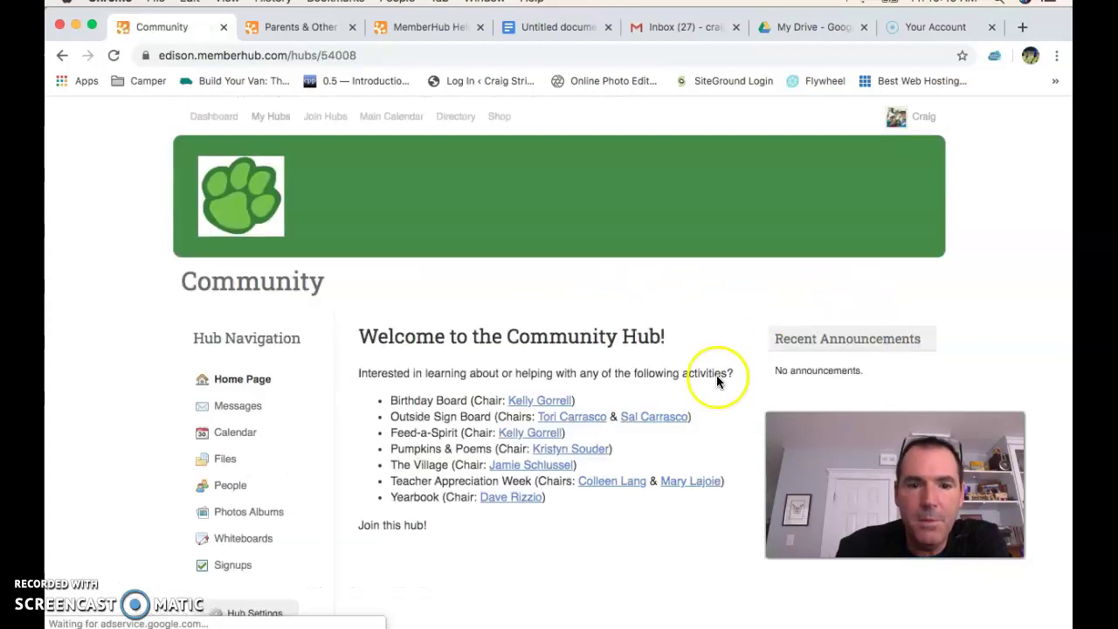
scroll(620, 550, down, 3)
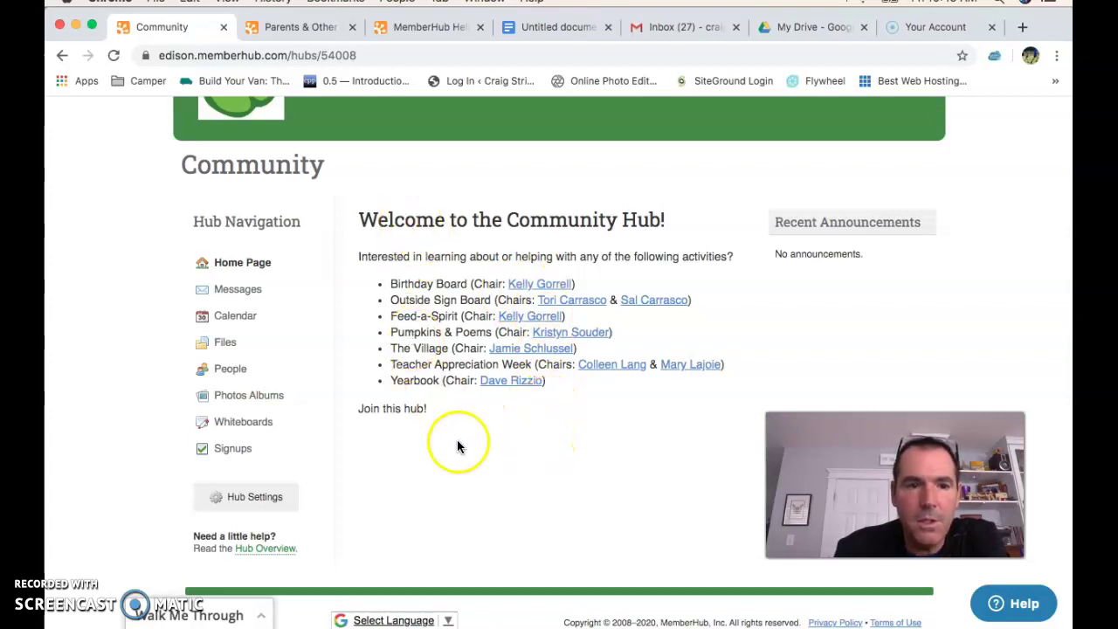
scroll(498, 474, up, 2)
scroll(497, 477, up, 2)
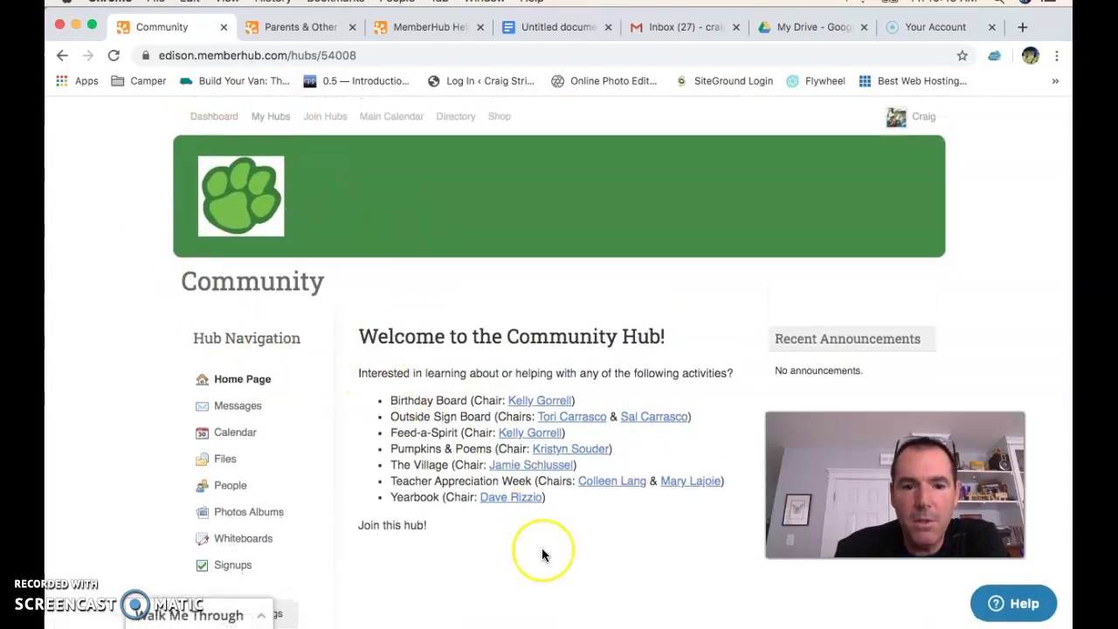
scroll(542, 548, down, 2)
scroll(542, 555, up, 1)
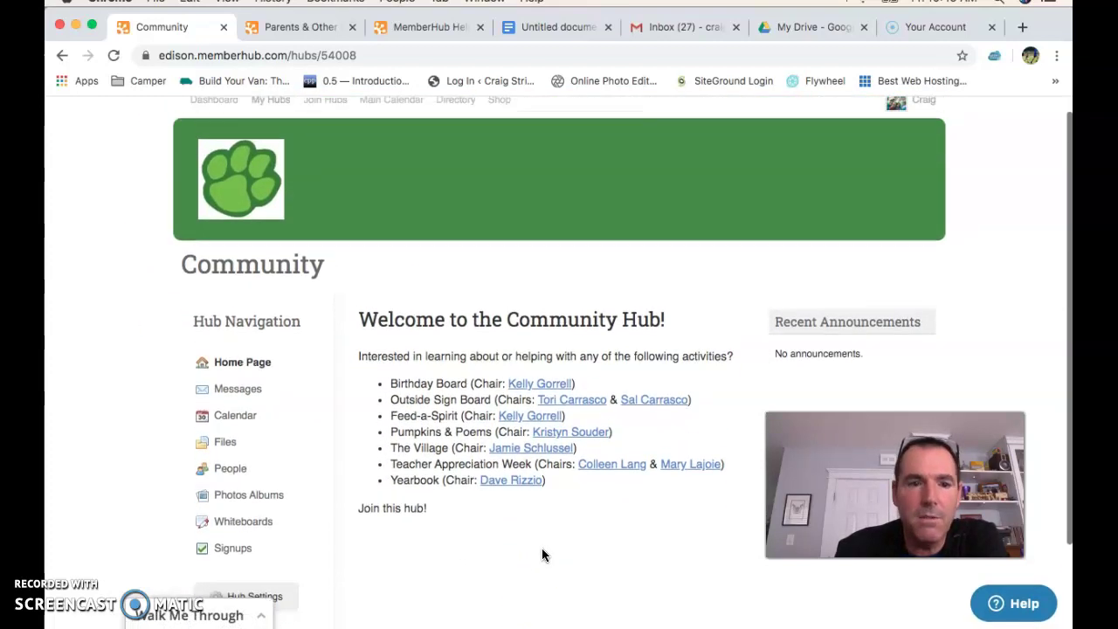
- Open the Community hub's messages and start a new message addressed to Everyone
click(239, 395)
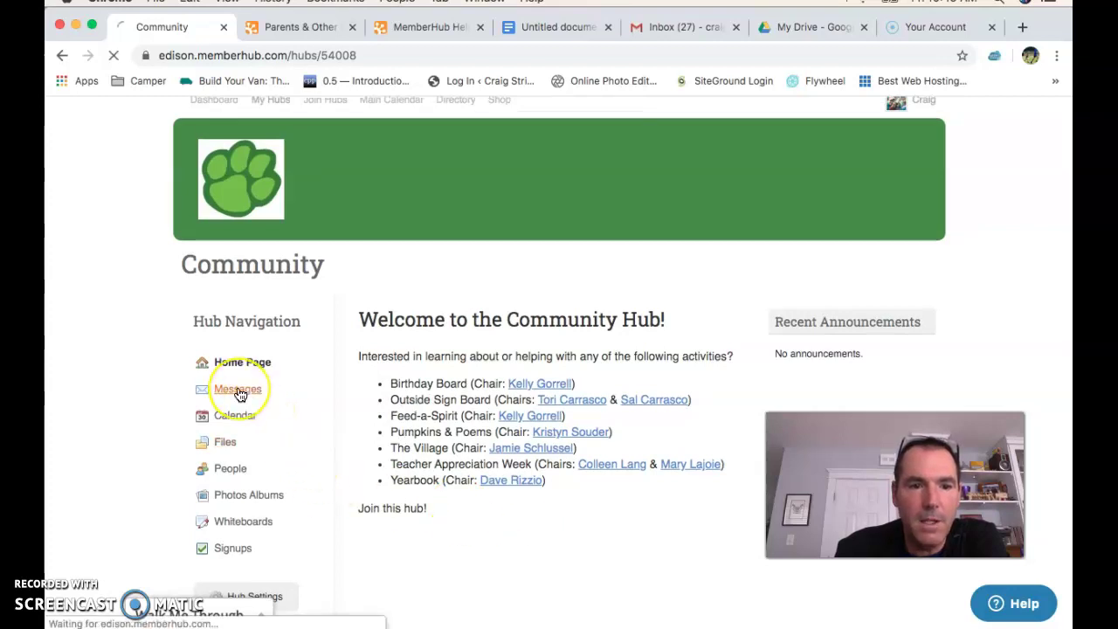
scroll(524, 492, down, 3)
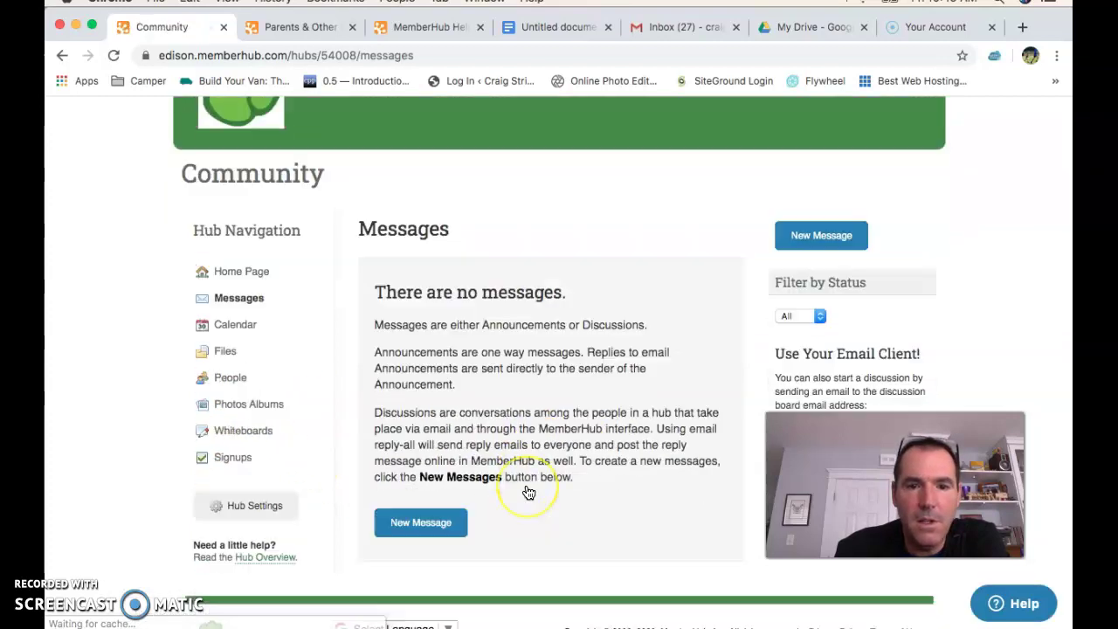
click(795, 220)
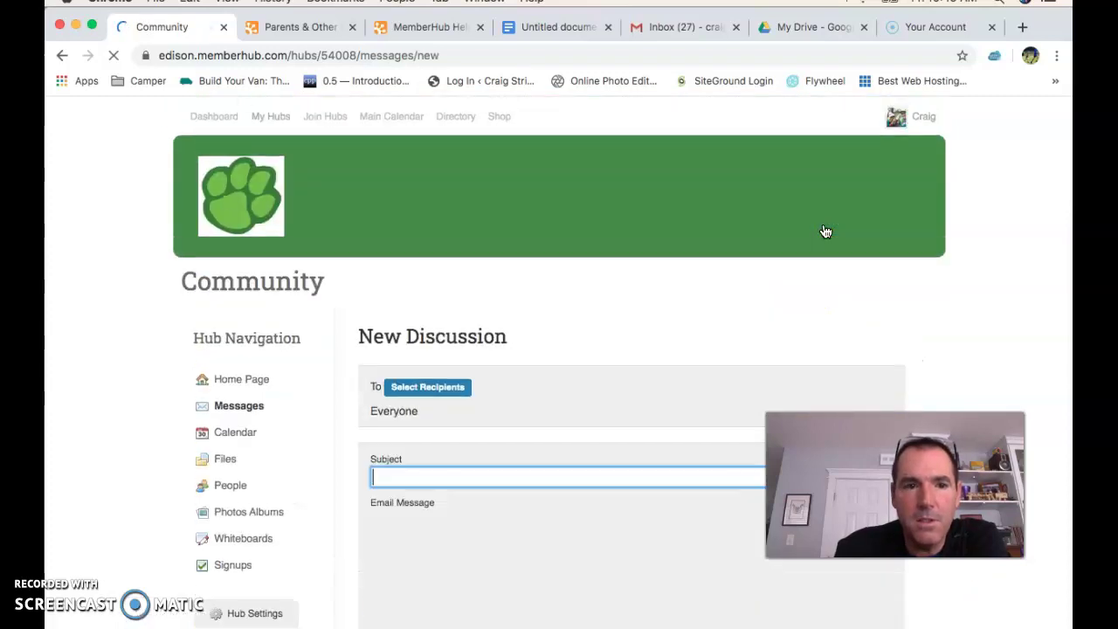
click(711, 432)
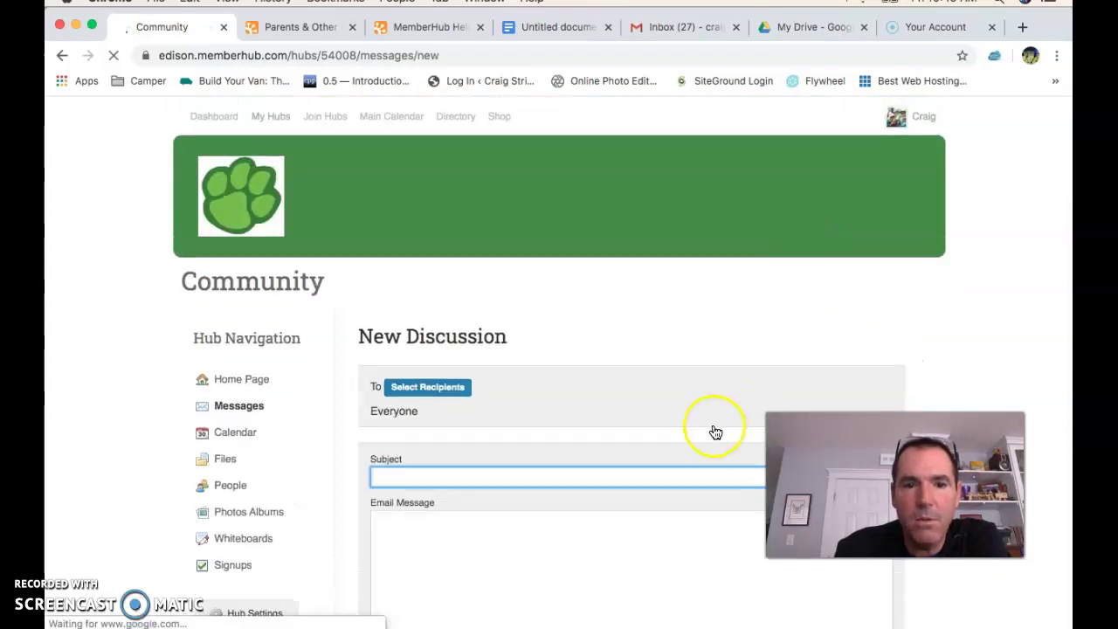
scroll(713, 432, down, 3)
scroll(711, 429, up, 3)
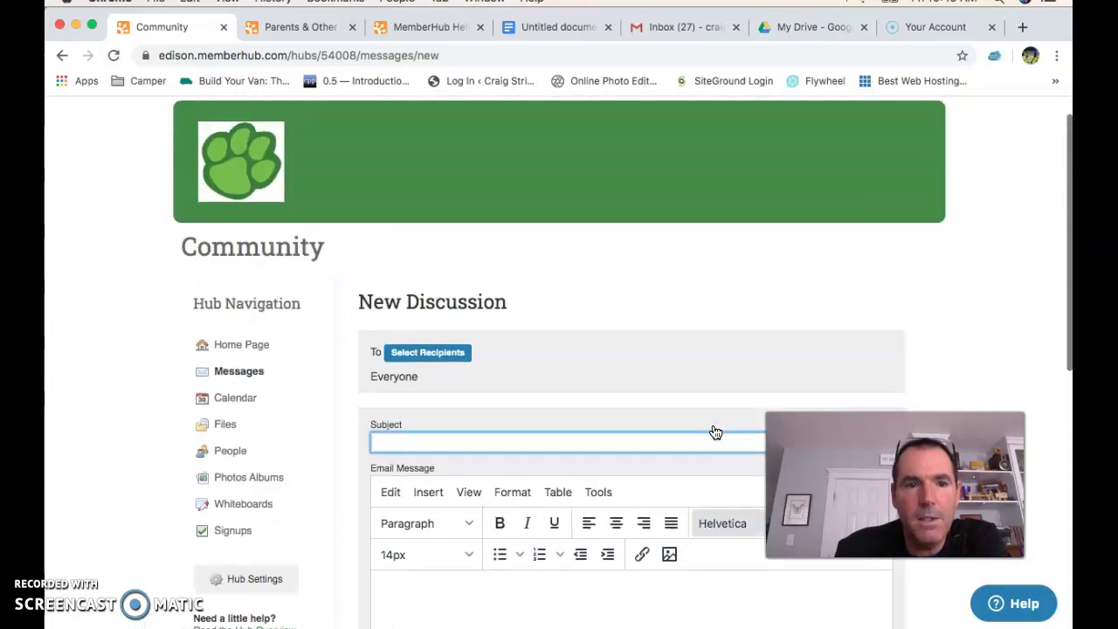
- Fill in the new discussion with the subject "whfucefip" and message text "ewhnwcuhwe", and find the option for posting it
scroll(324, 268, down, 2)
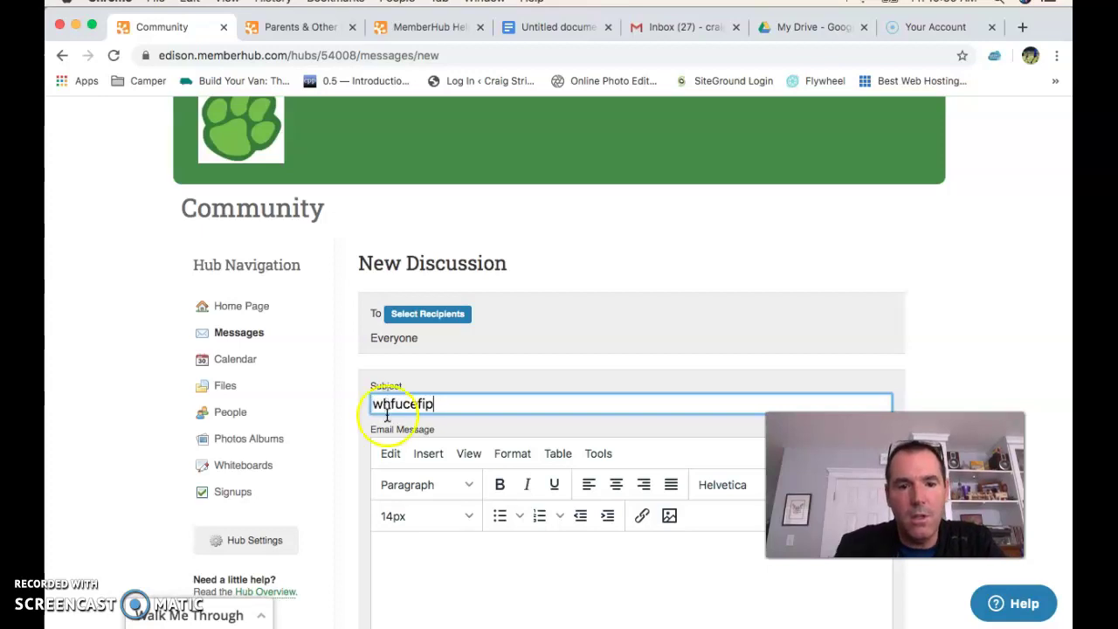
click(387, 543)
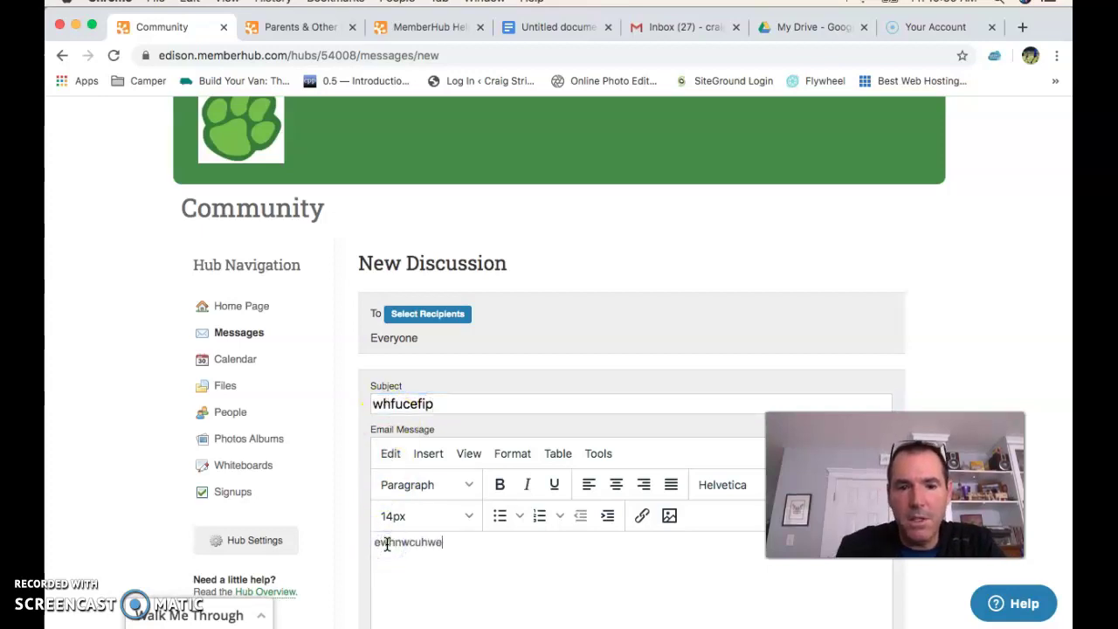
scroll(585, 411, down, 10)
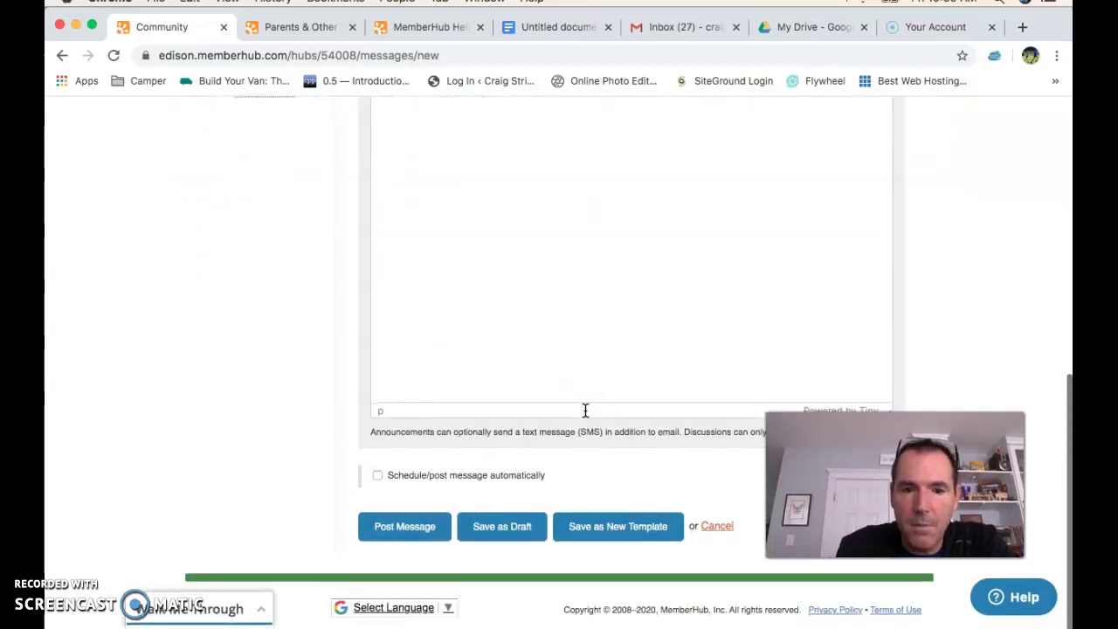
click(401, 529)
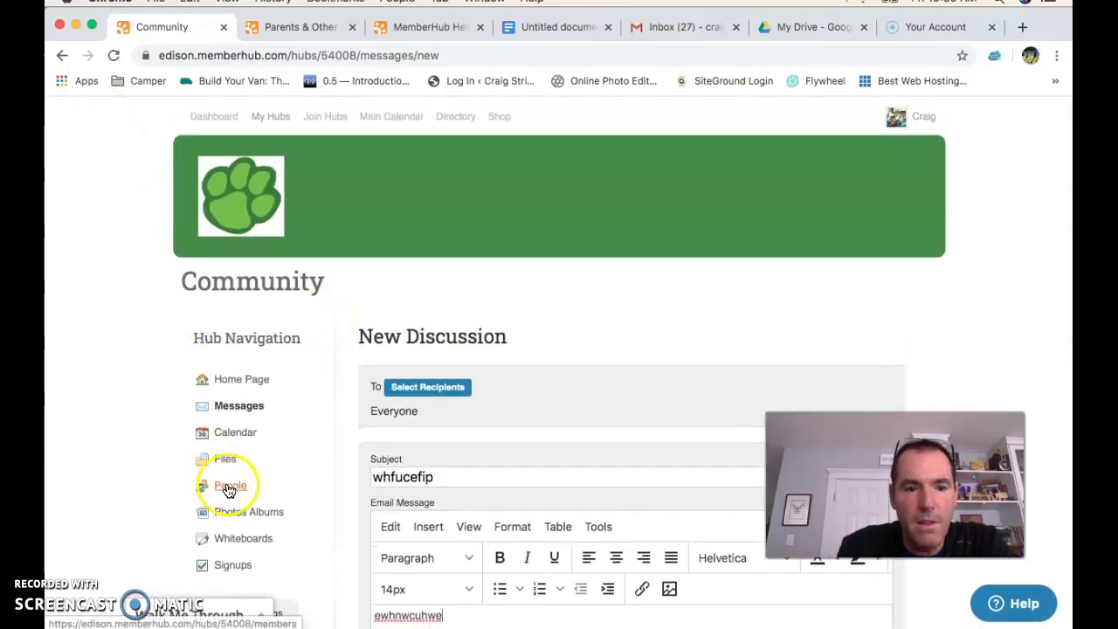
- View the Community hub's people list and look through its members and hub administrator
click(229, 489)
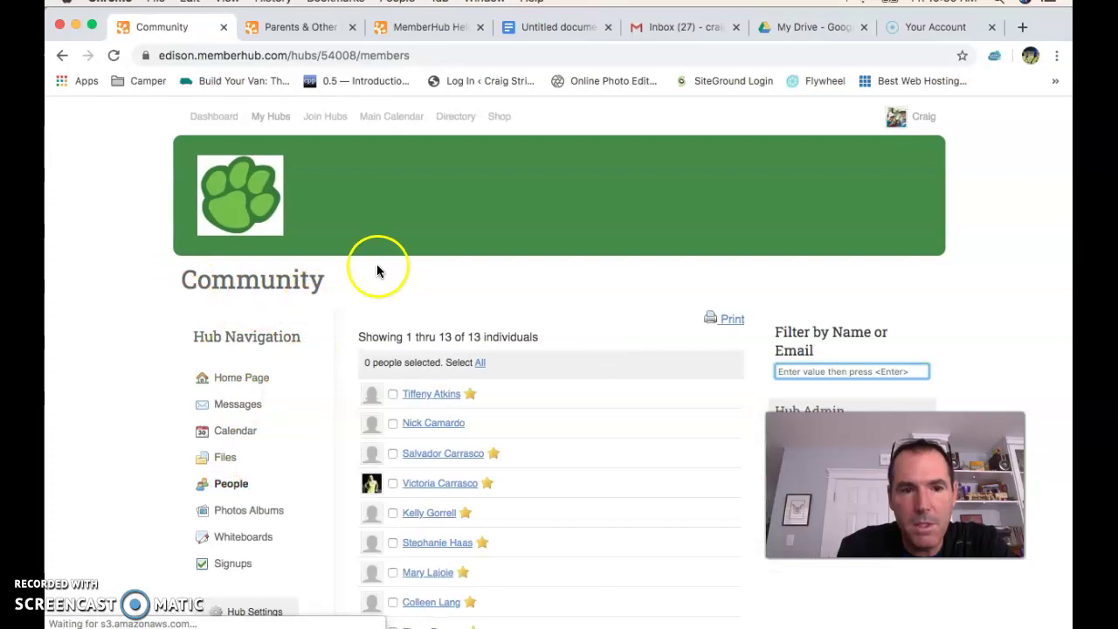
scroll(532, 451, down, 5)
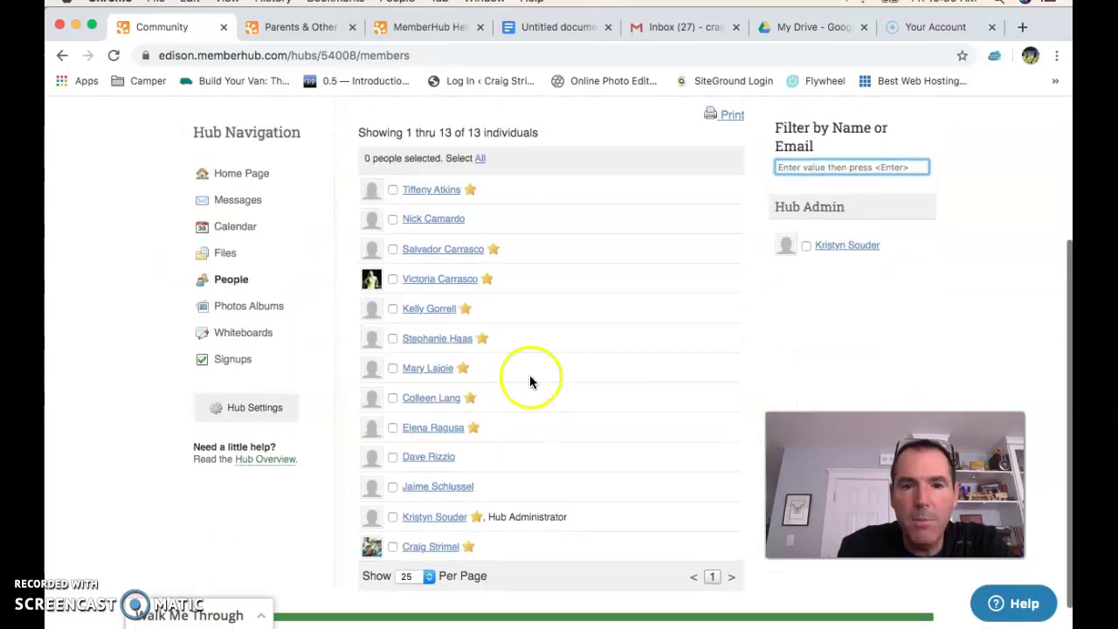
scroll(530, 497, up, 3)
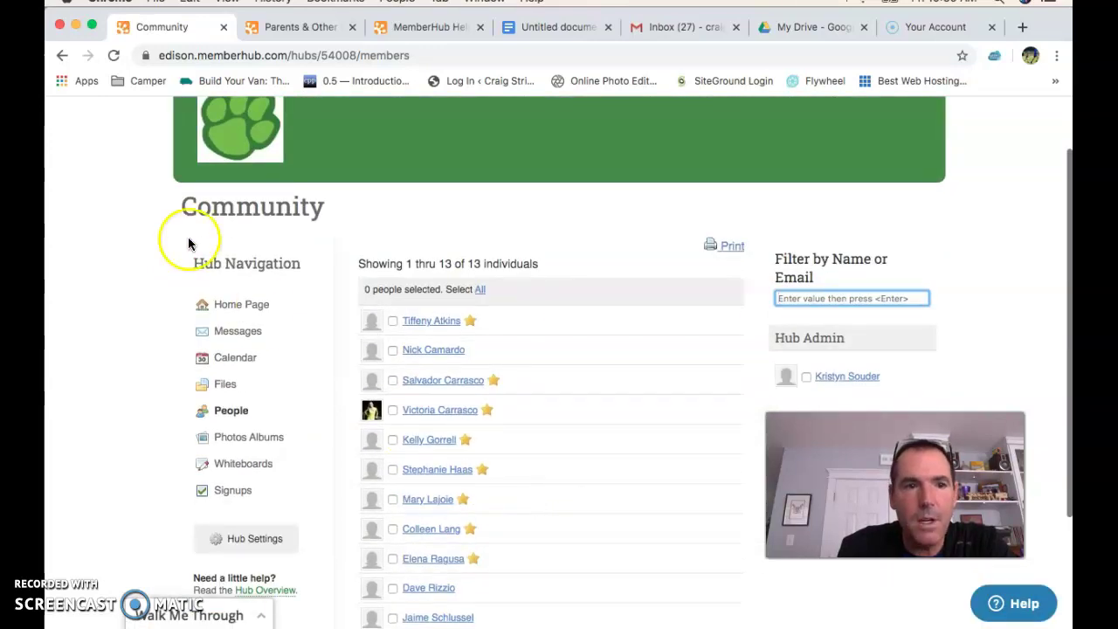
scroll(189, 244, up, 2)
- Return to the Community hub's messages and start another new message
click(228, 412)
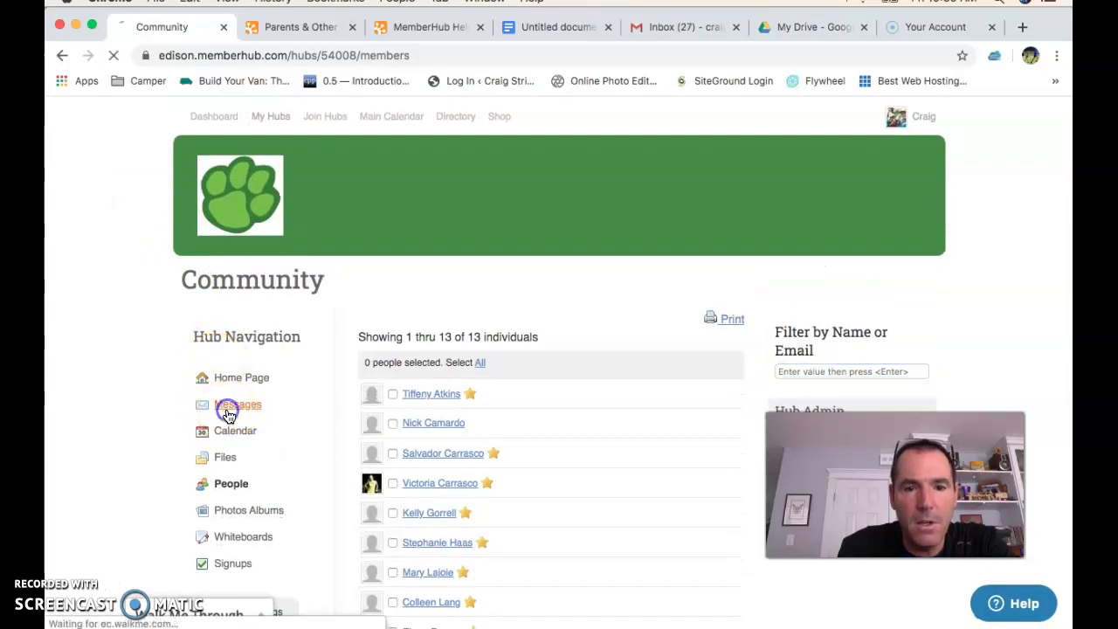
scroll(616, 437, down, 3)
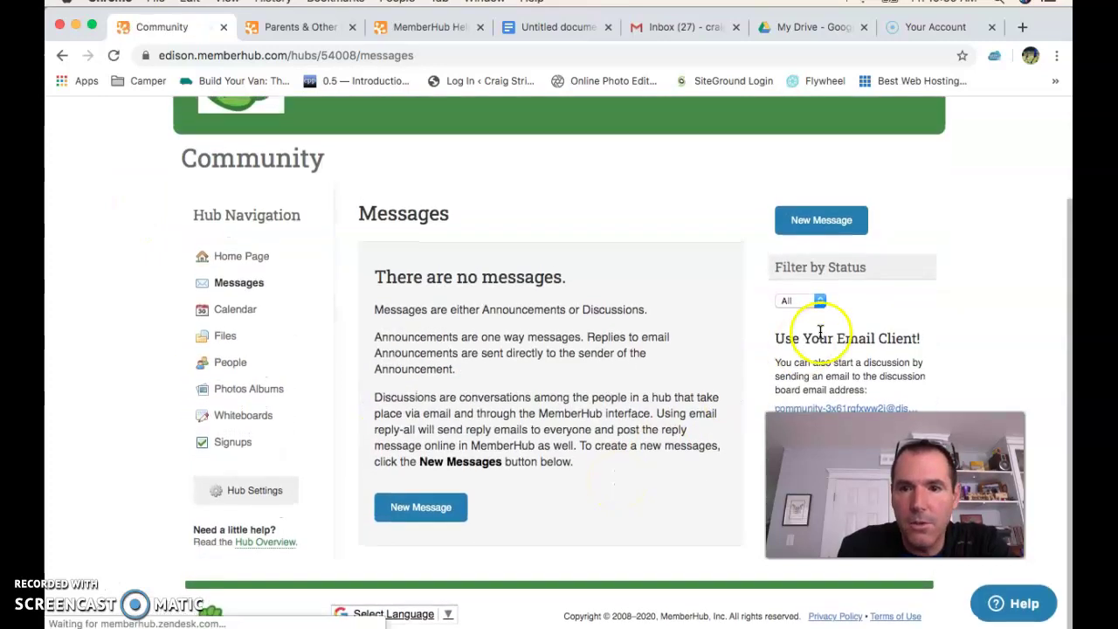
click(795, 223)
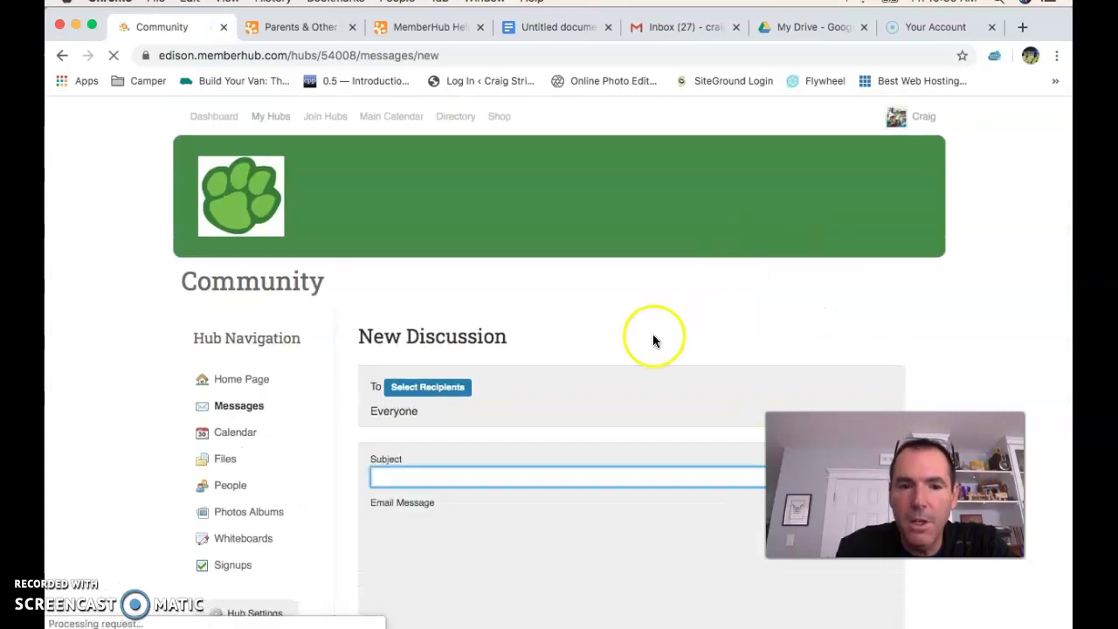
- Restrict the new discussion's recipients to "Only these people" and add the hub administrator by name
click(434, 388)
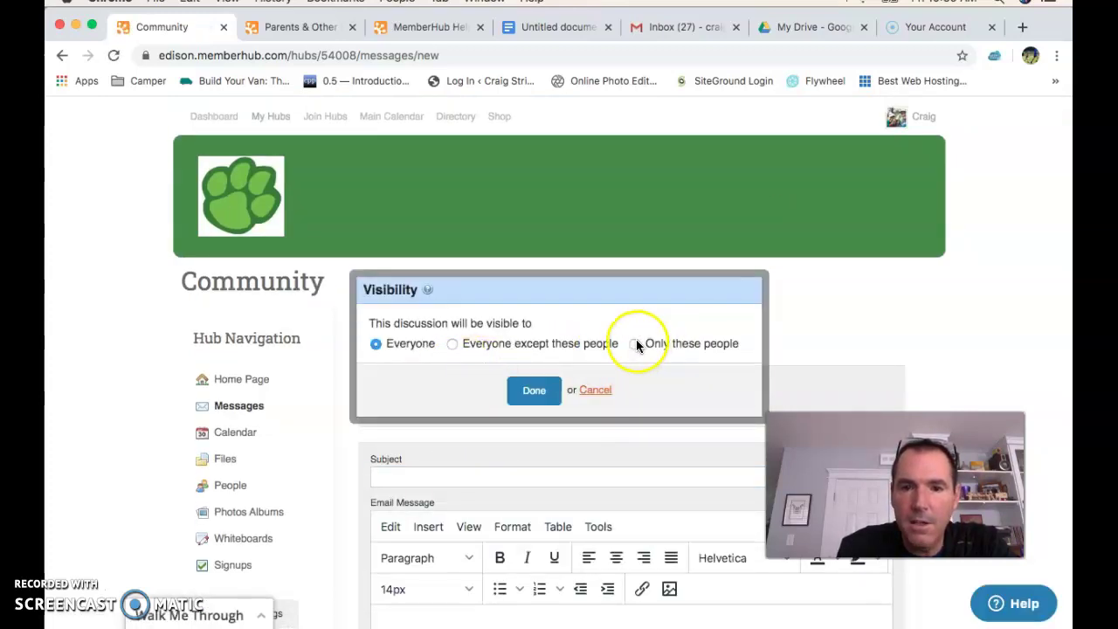
click(635, 344)
click(418, 398)
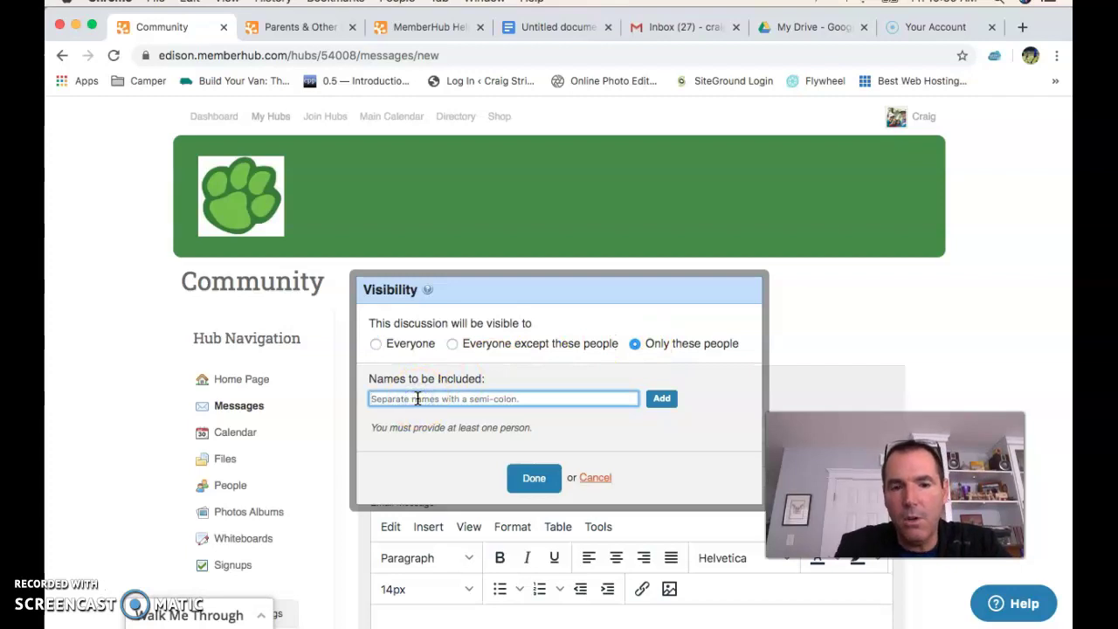
text(kr)
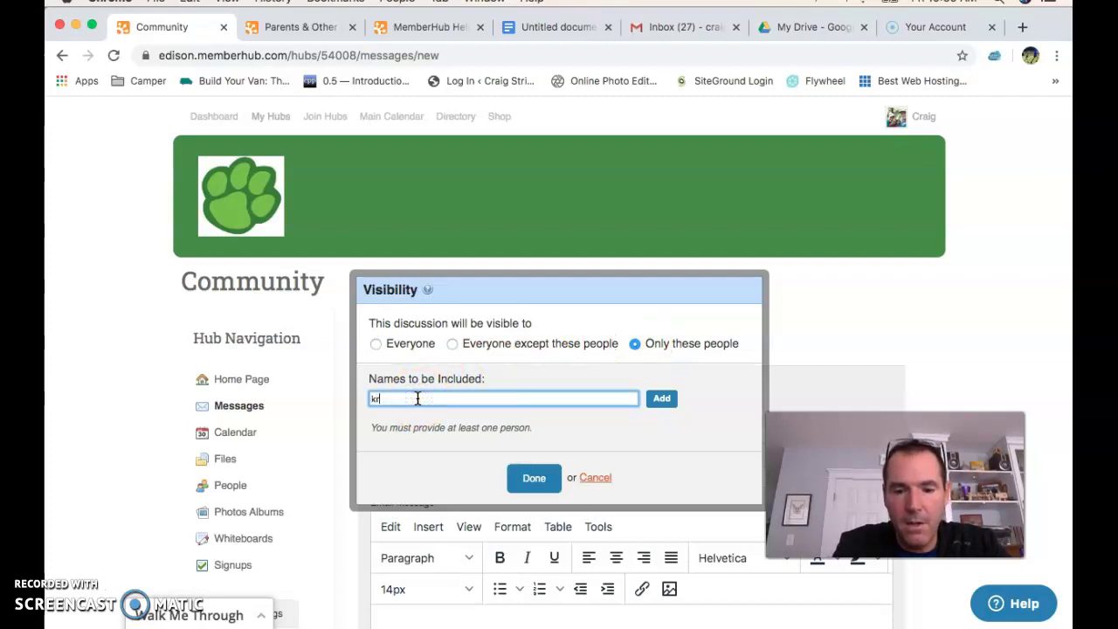
text(istyn)
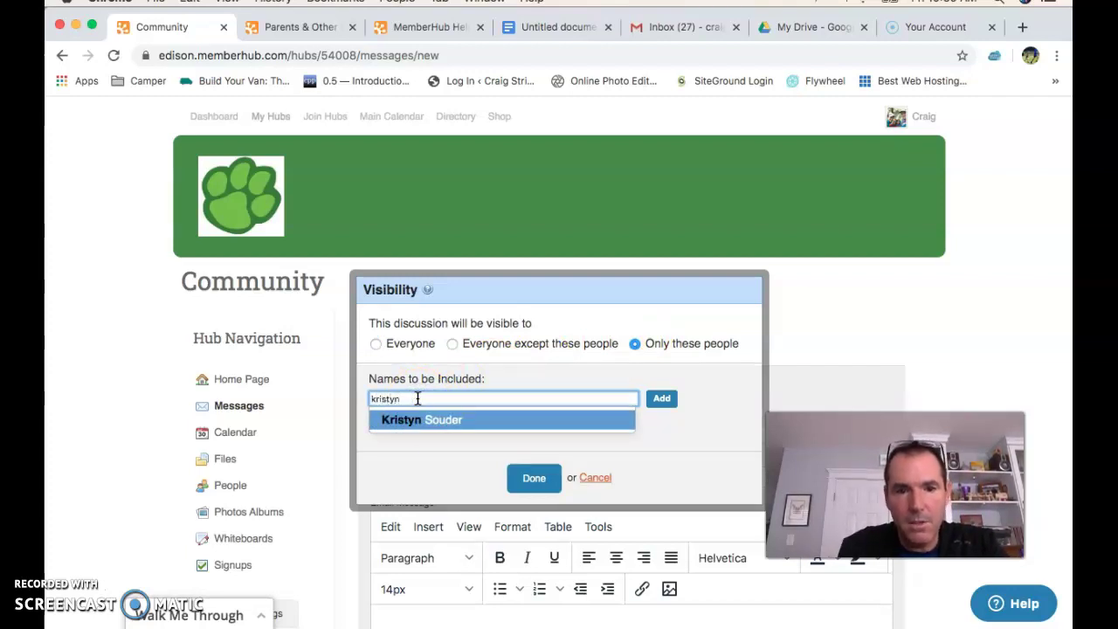
click(429, 421)
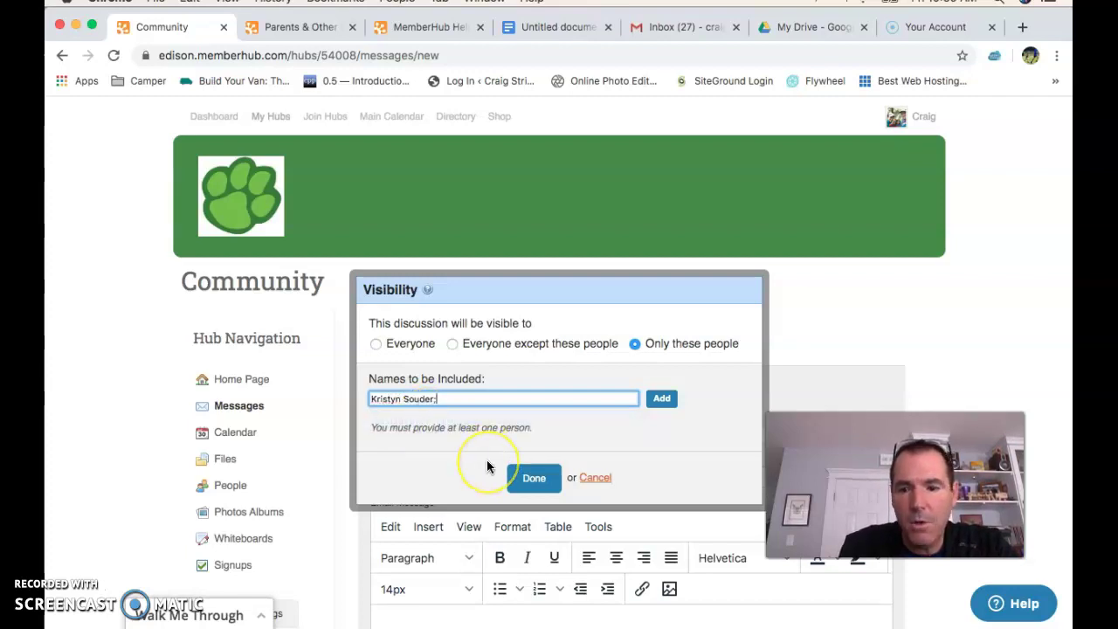
click(659, 398)
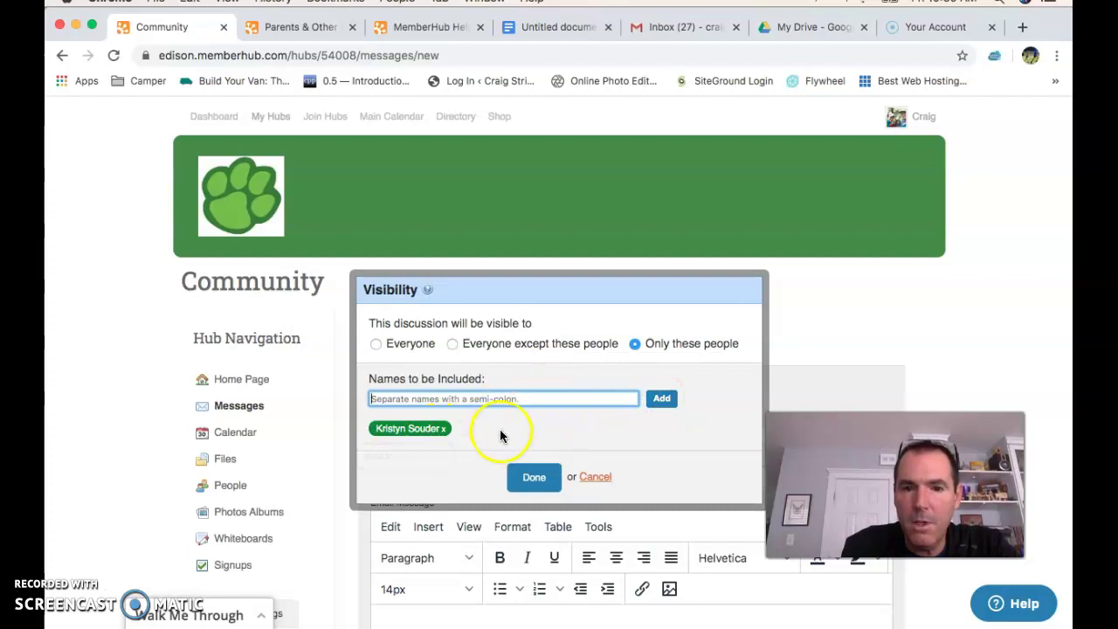
click(533, 478)
- Look over the new discussion form down to its posting options, and cancel the message
scroll(528, 443, down, 3)
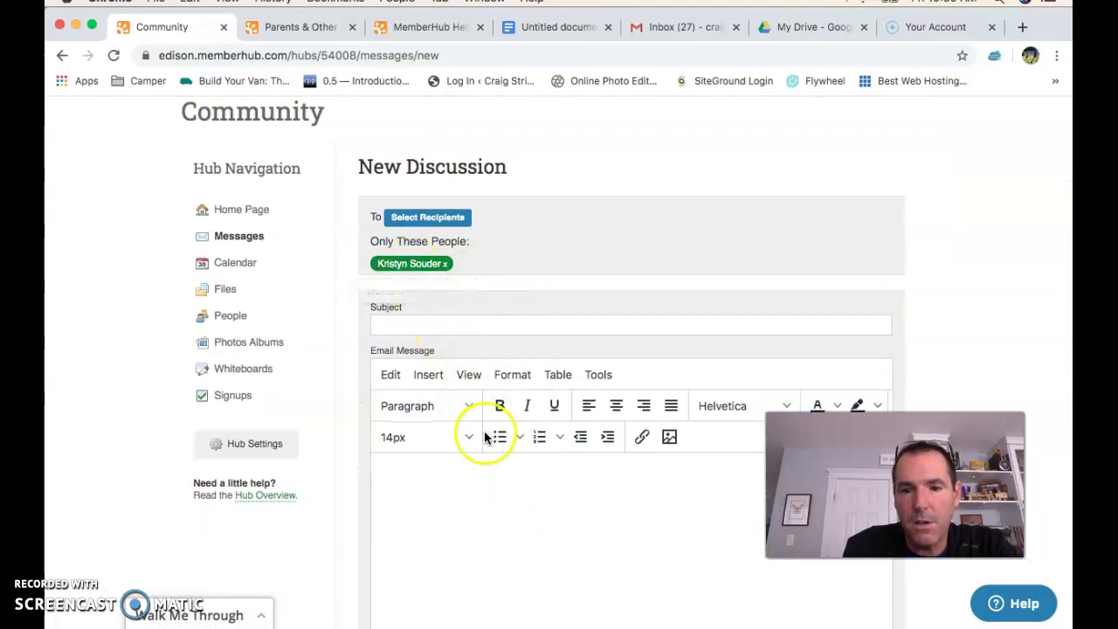
scroll(487, 437, down, 5)
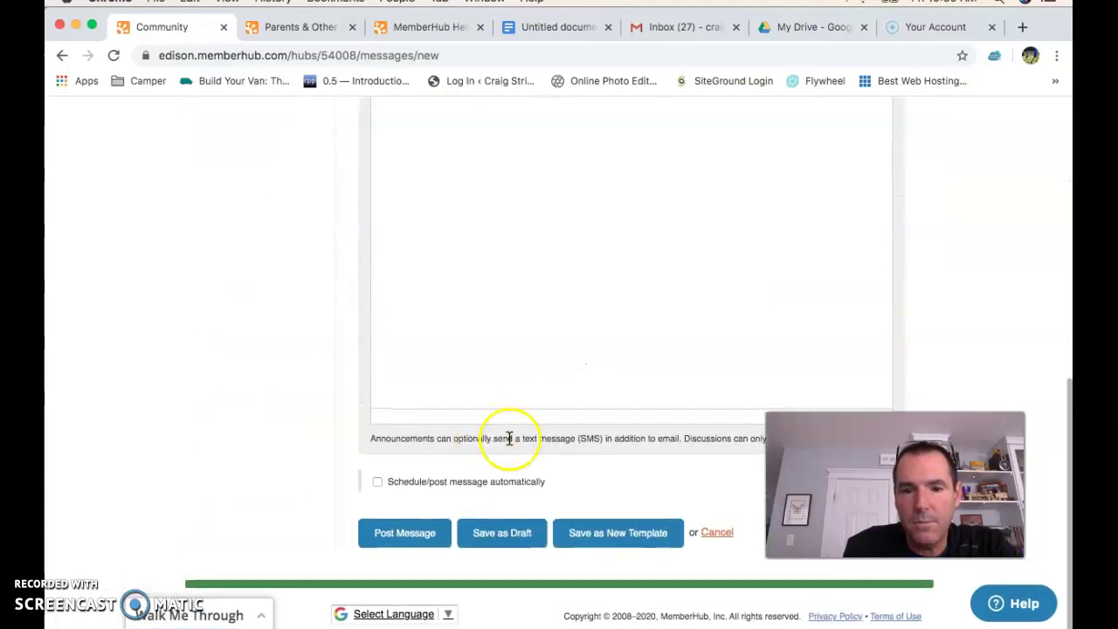
click(717, 533)
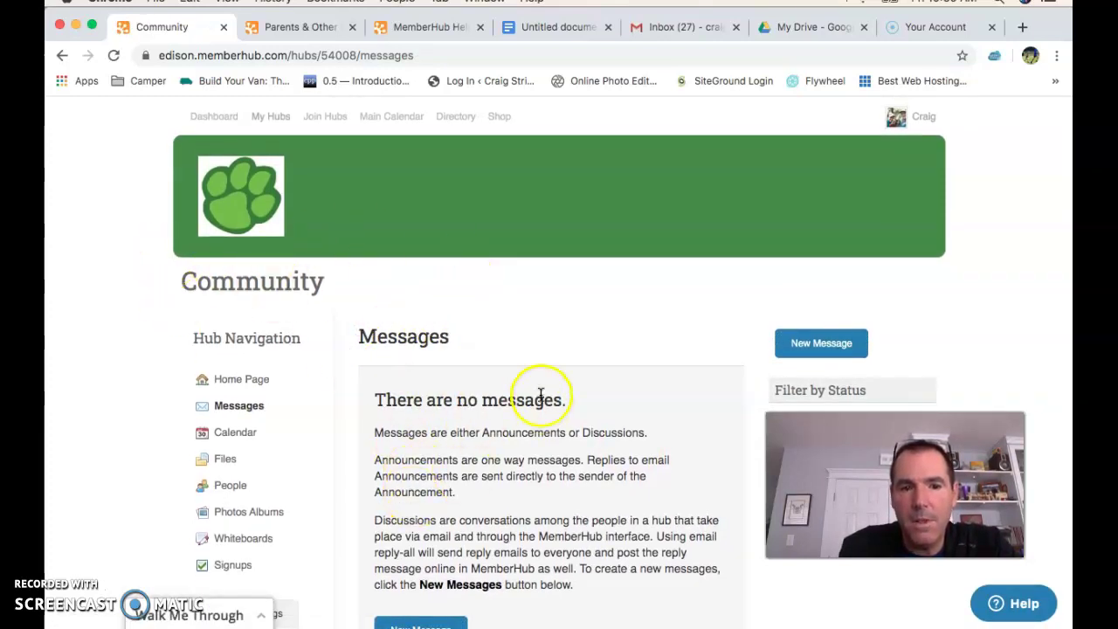
- Open the Community hub's files page and review its upload option
scroll(380, 484, down, 3)
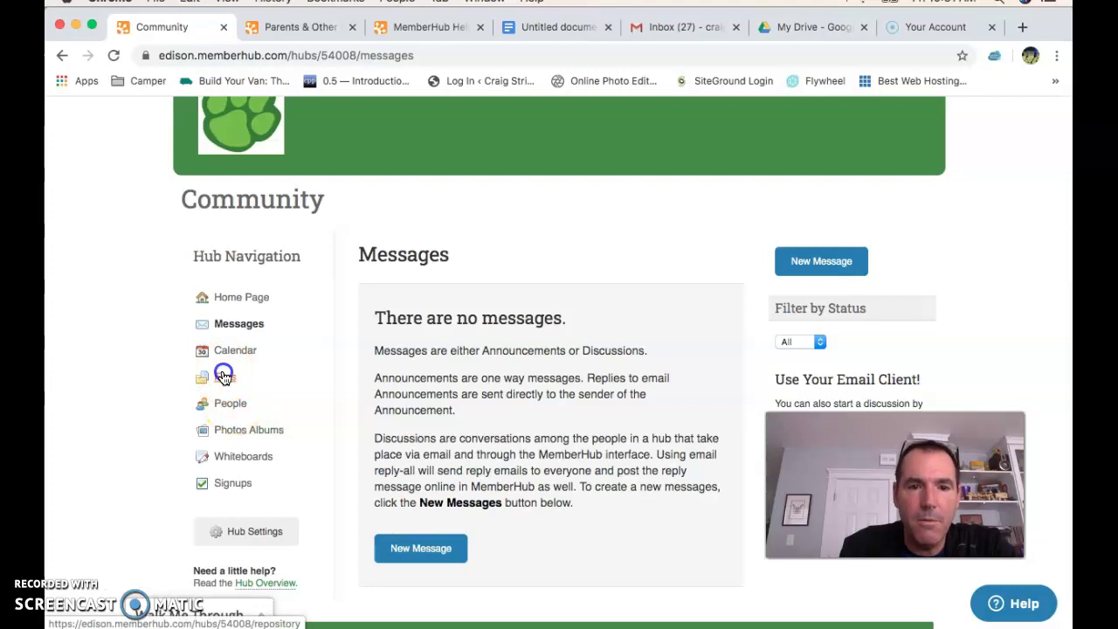
click(224, 375)
scroll(460, 394, down, 2)
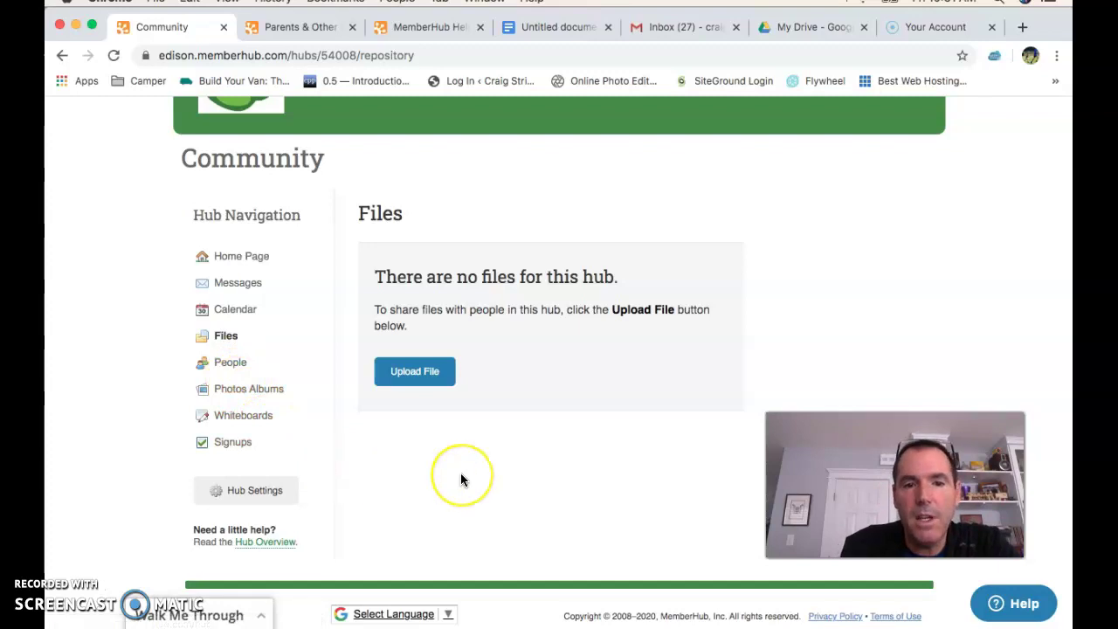
scroll(462, 474, up, 3)
scroll(460, 479, down, 1)
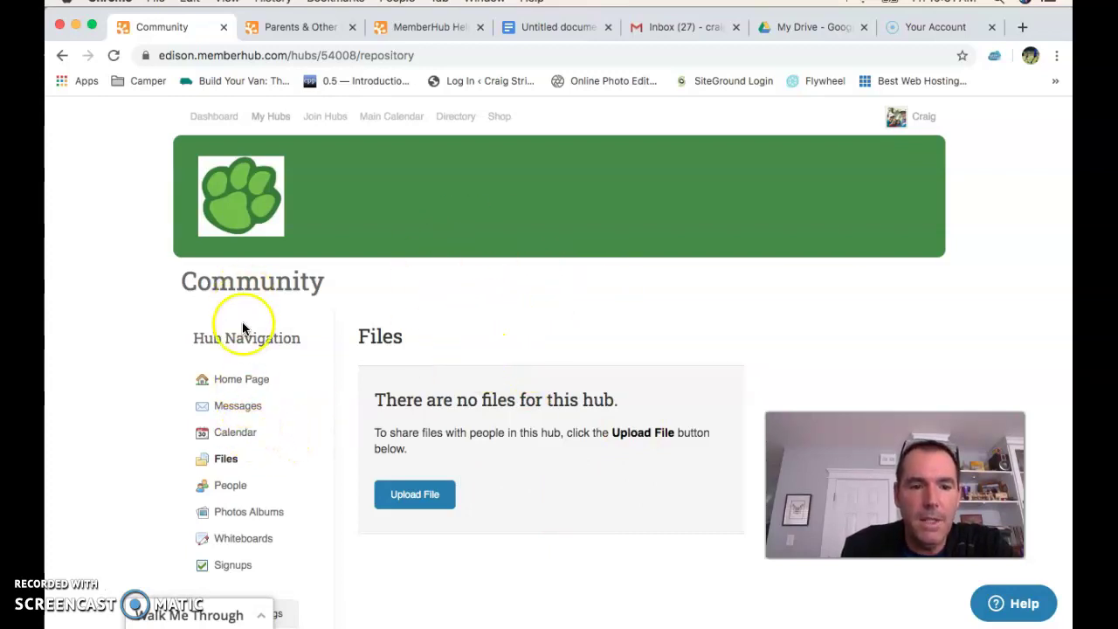
- Revisit the Community hub's home page and go back to its files page
click(241, 379)
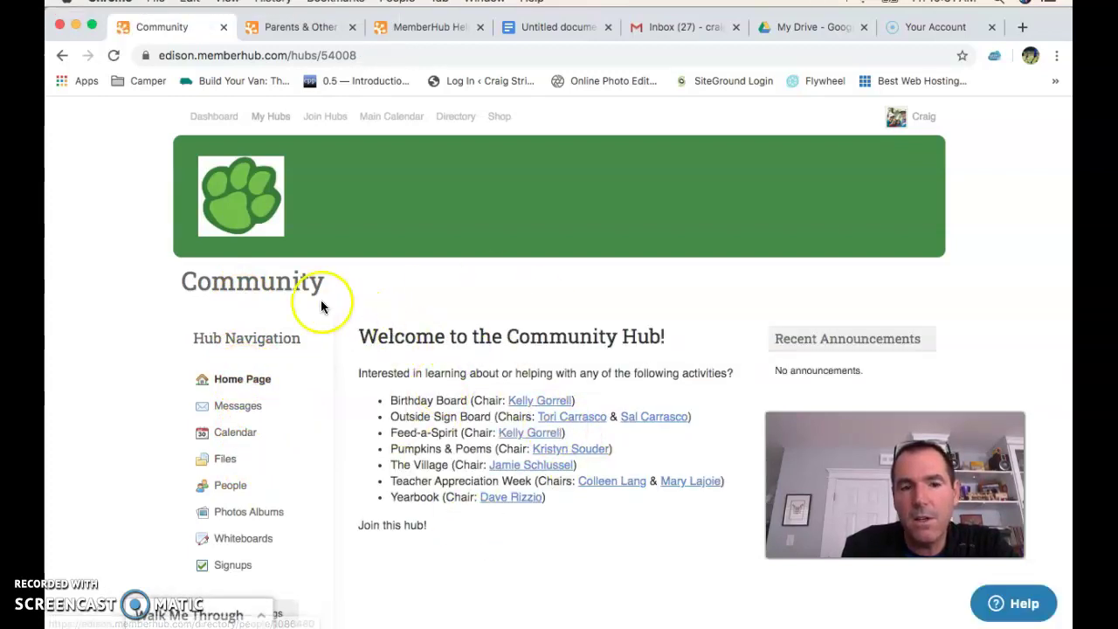
click(225, 459)
scroll(513, 431, down, 3)
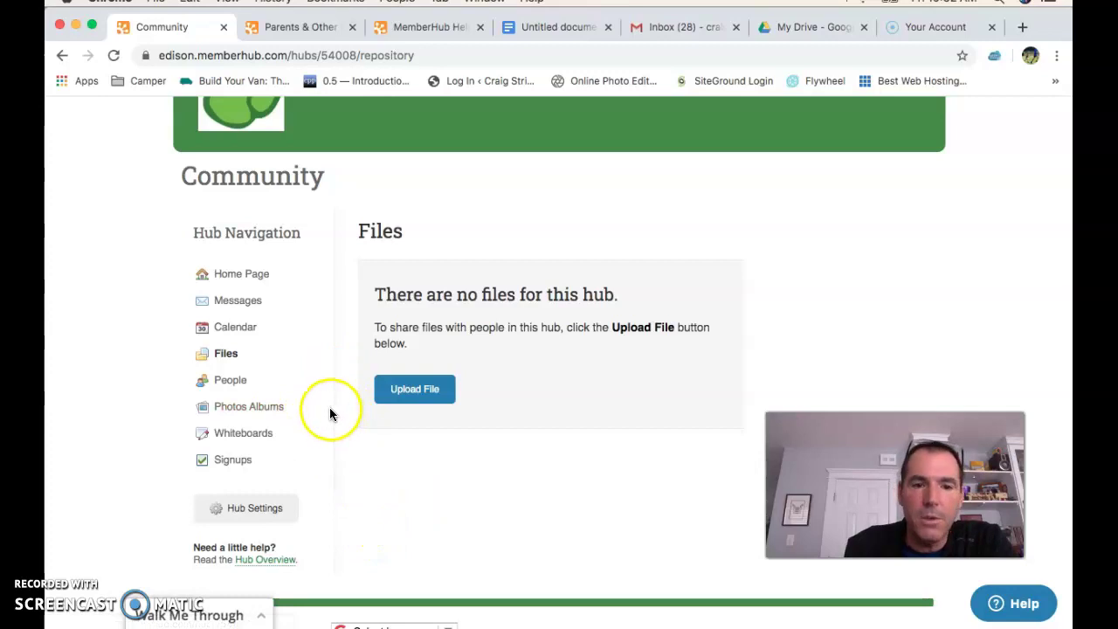
- View the Community hub's photo albums page, and return to the home page to review its activities
click(264, 406)
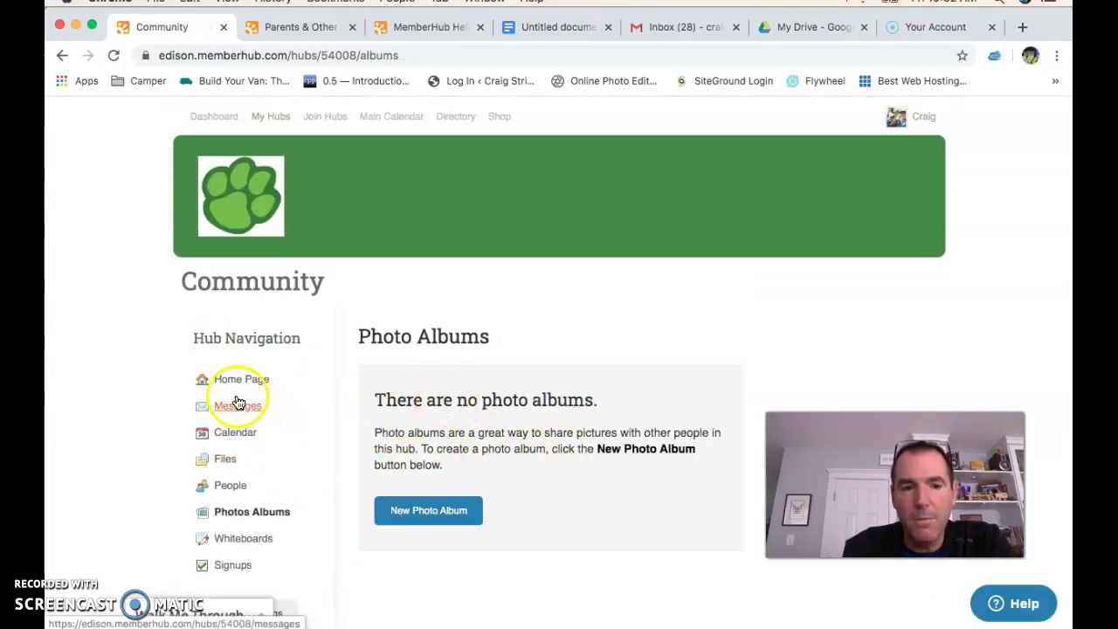
click(232, 378)
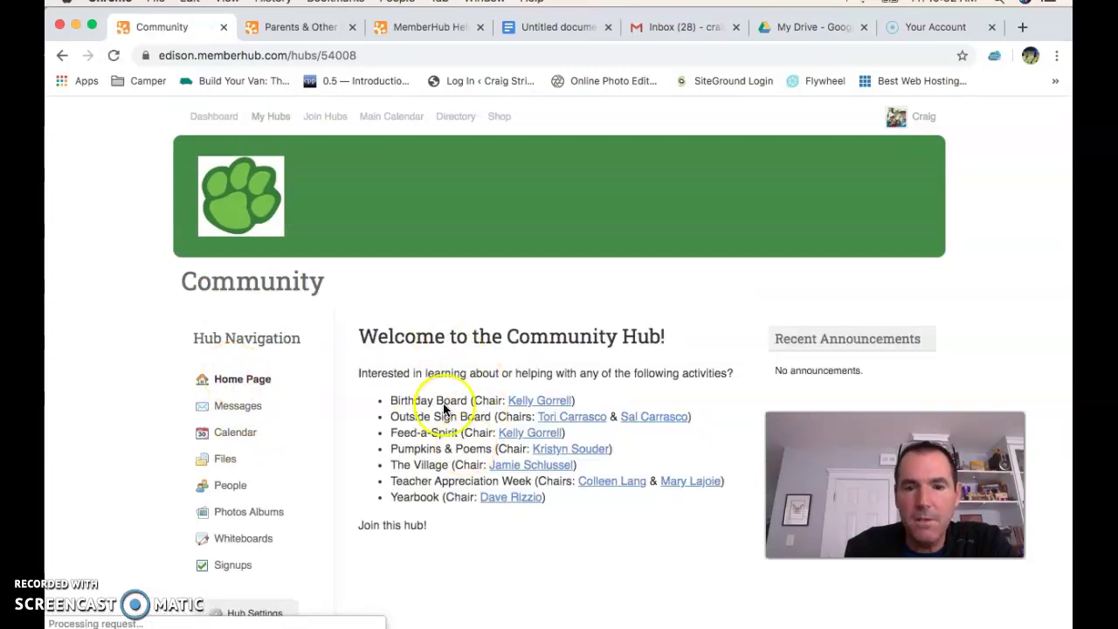
scroll(444, 452, down, 2)
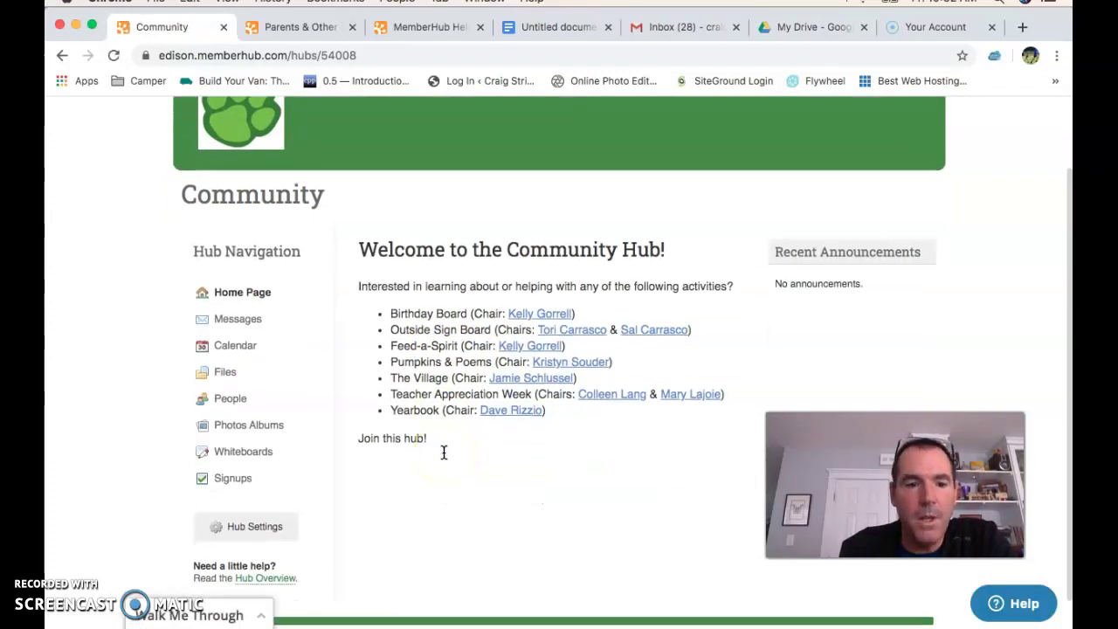
scroll(443, 451, down, 1)
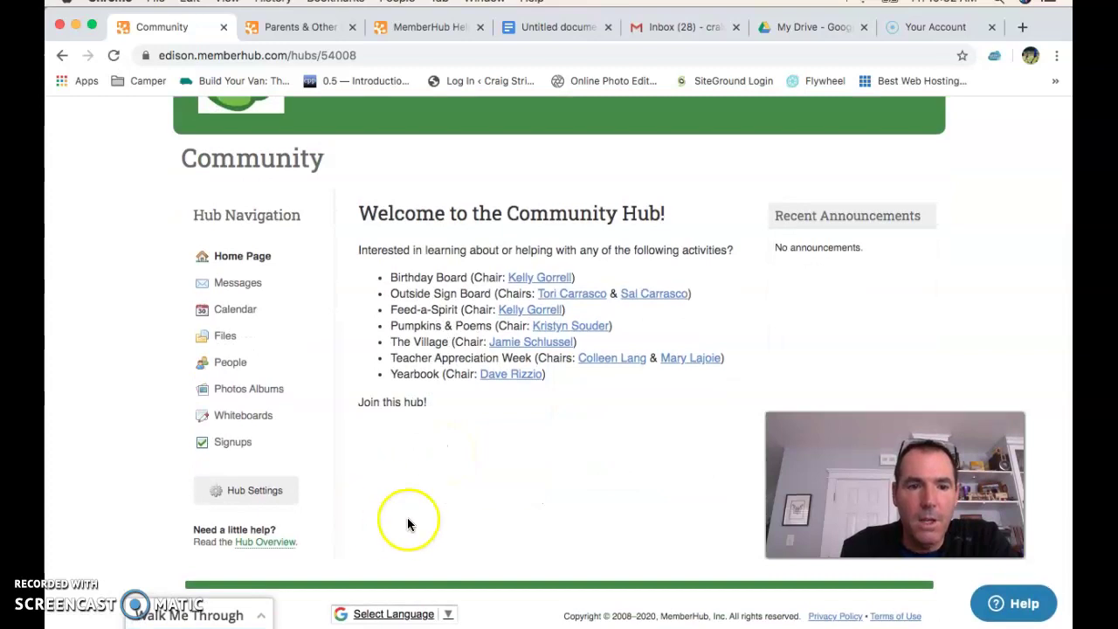
scroll(418, 512, up, 3)
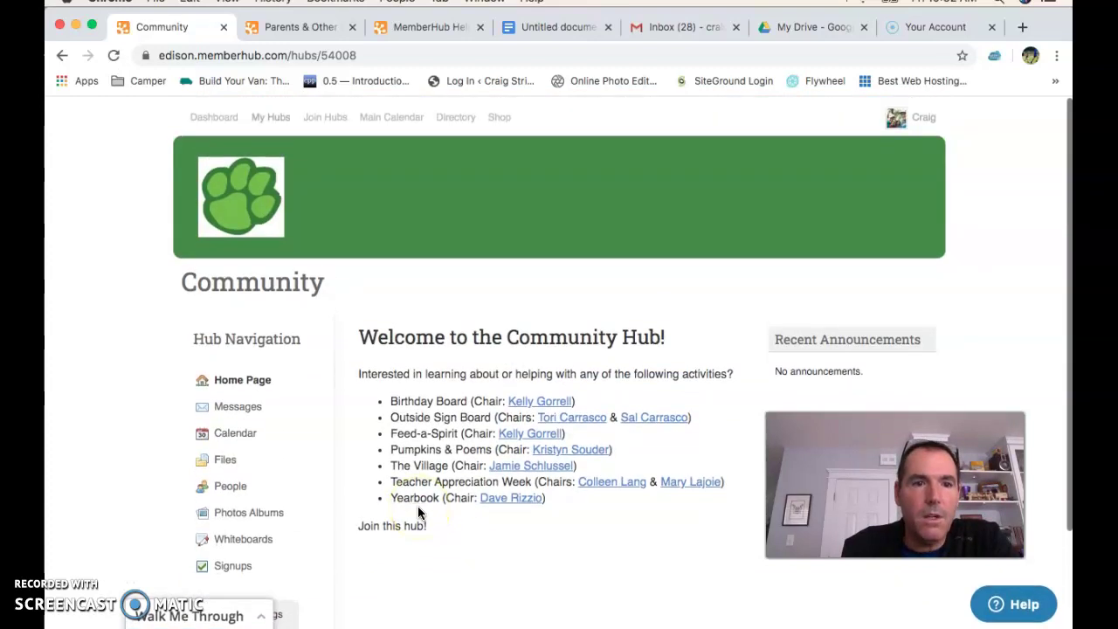
- Go to the Edison School PTA dashboard and look through its welcome note and recent activity
click(223, 120)
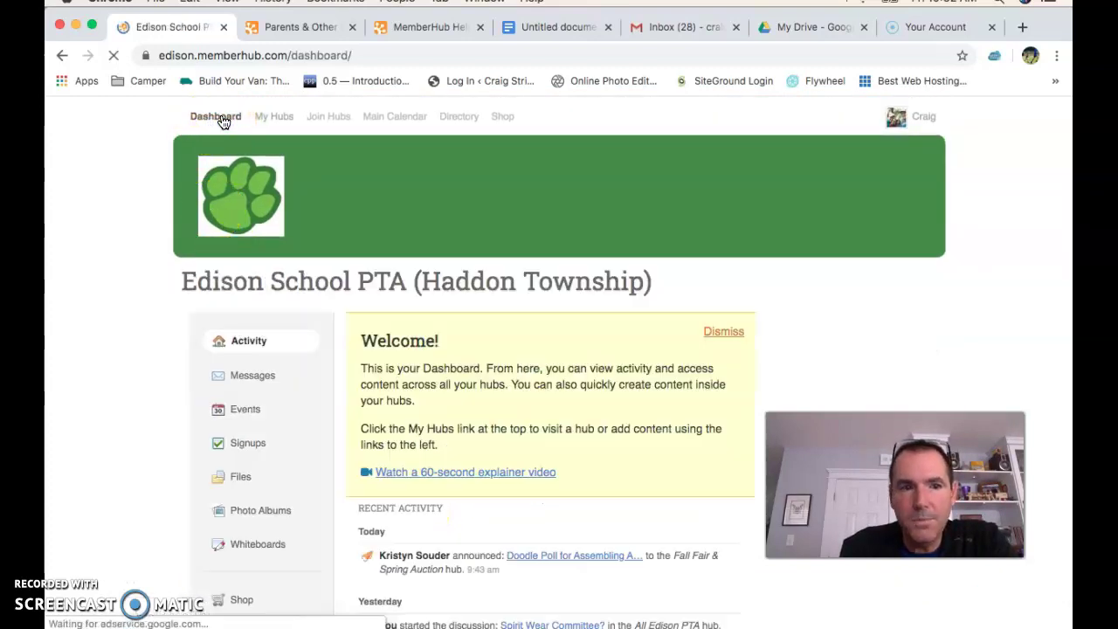
scroll(390, 530, down, 3)
scroll(390, 530, down, 3)
scroll(390, 530, up, 4)
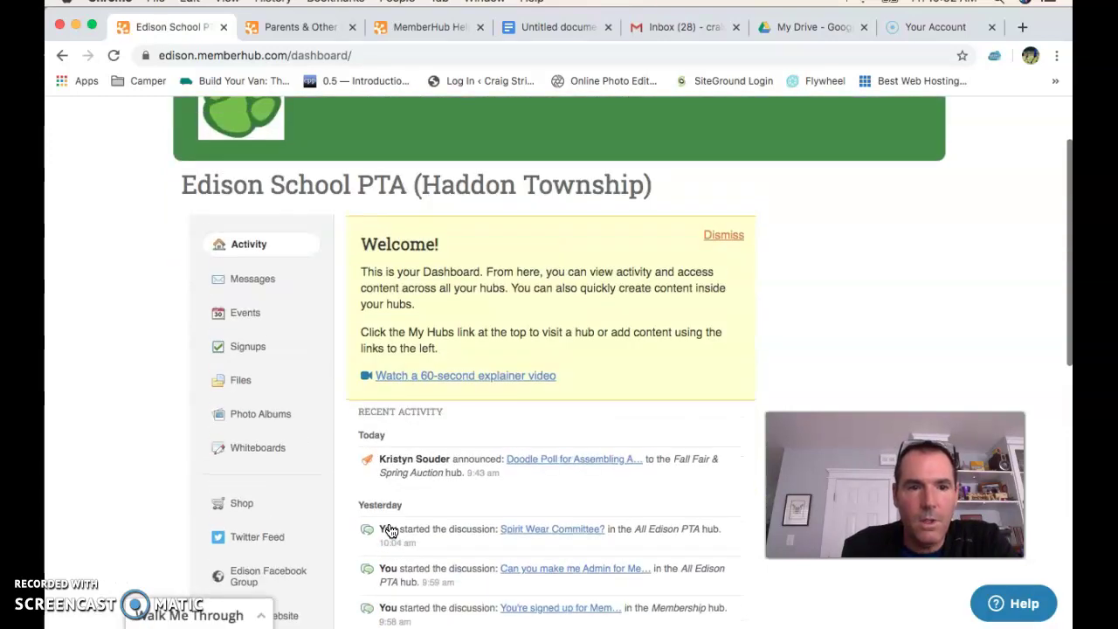
- Open the "2019-2020 Committee List" form from the dashboard's signups and examine the Assemblies positions
click(255, 349)
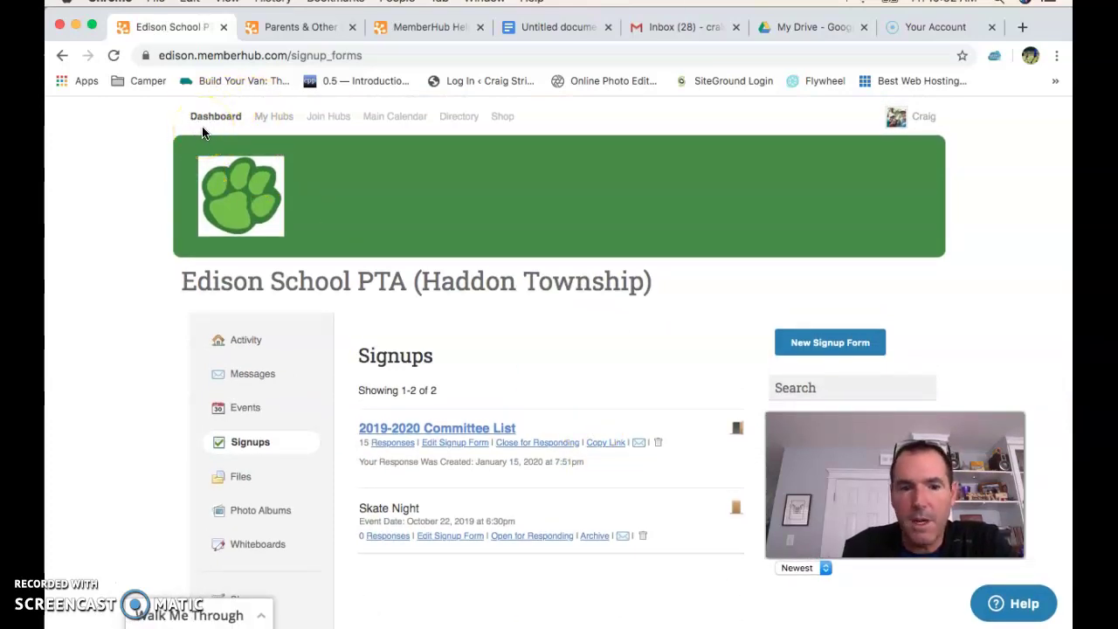
click(446, 430)
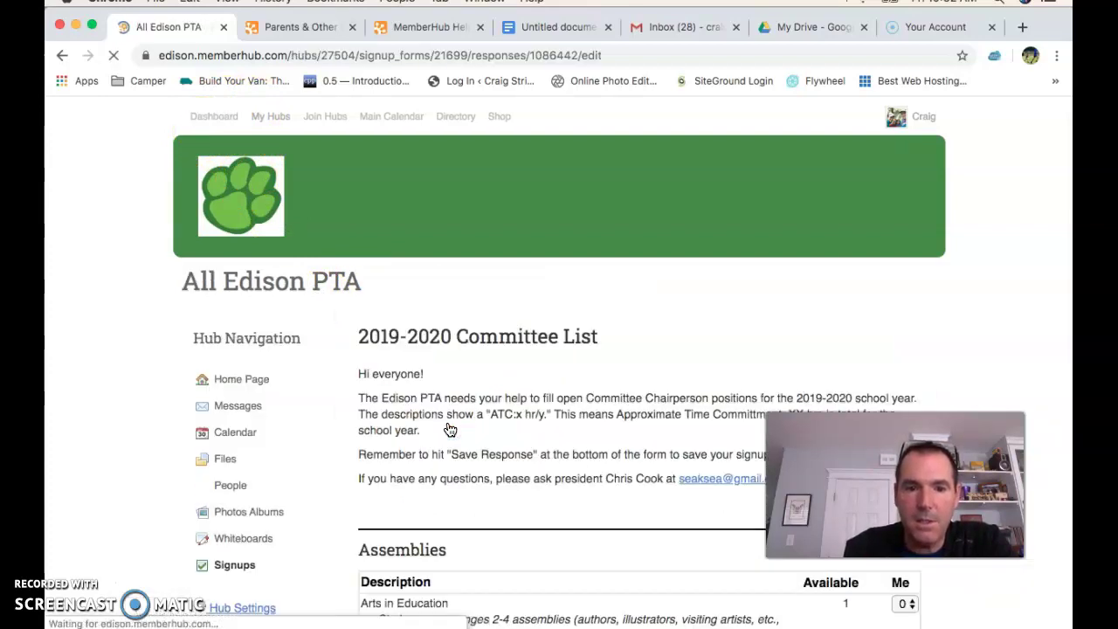
scroll(446, 430, down, 5)
scroll(449, 429, down, 1)
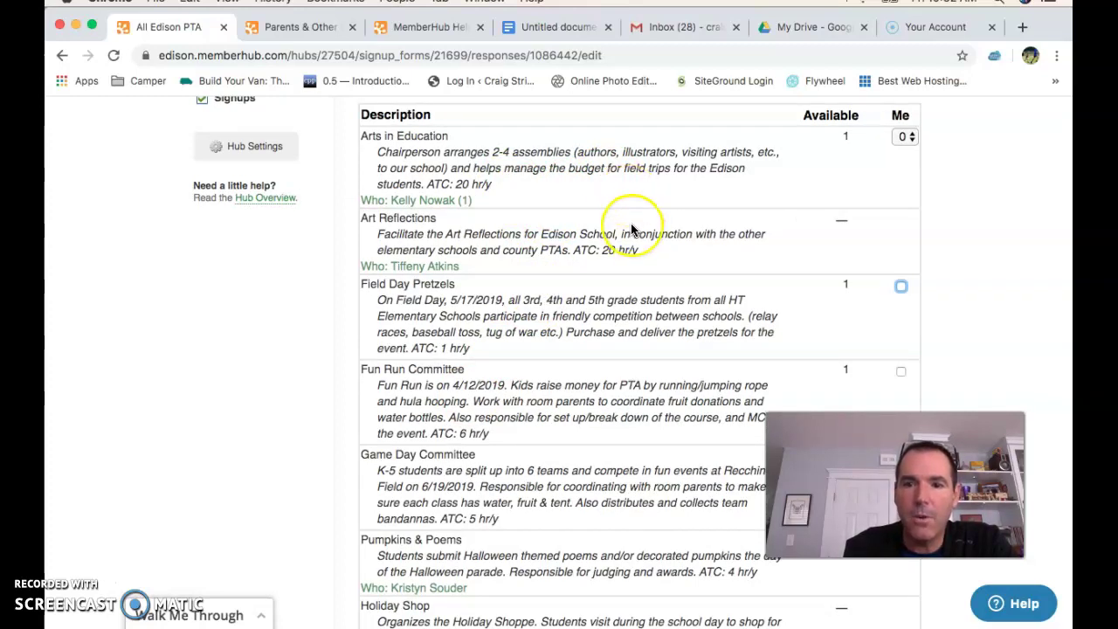
- Set the own signup quantity for the Arts in Education position to 1
scroll(632, 225, up, 1)
scroll(630, 223, down, 1)
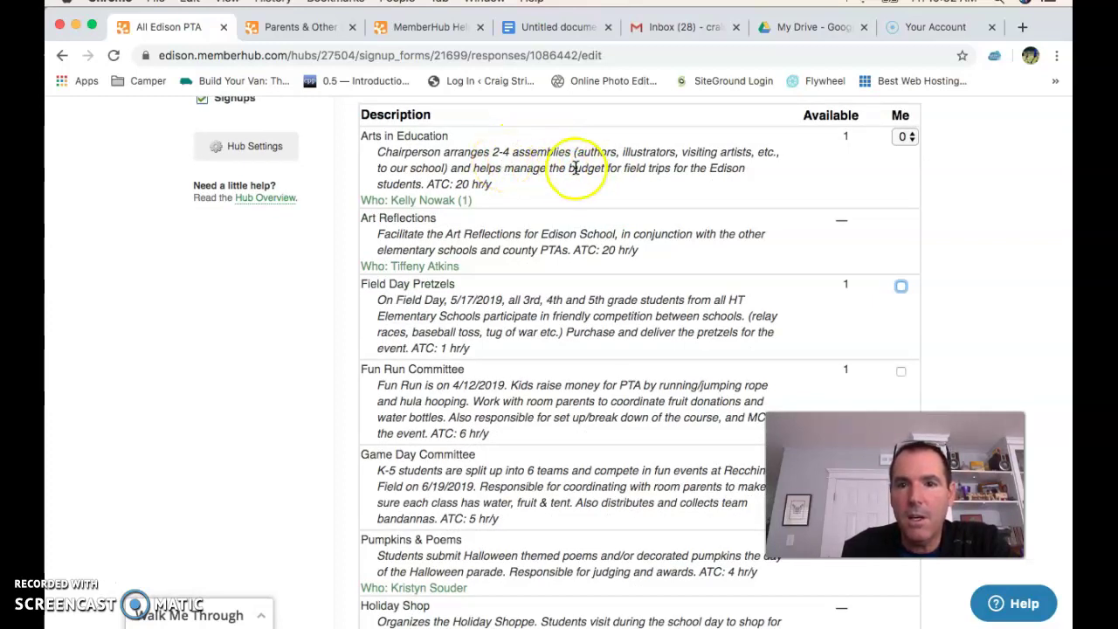
mouse_move(845, 133)
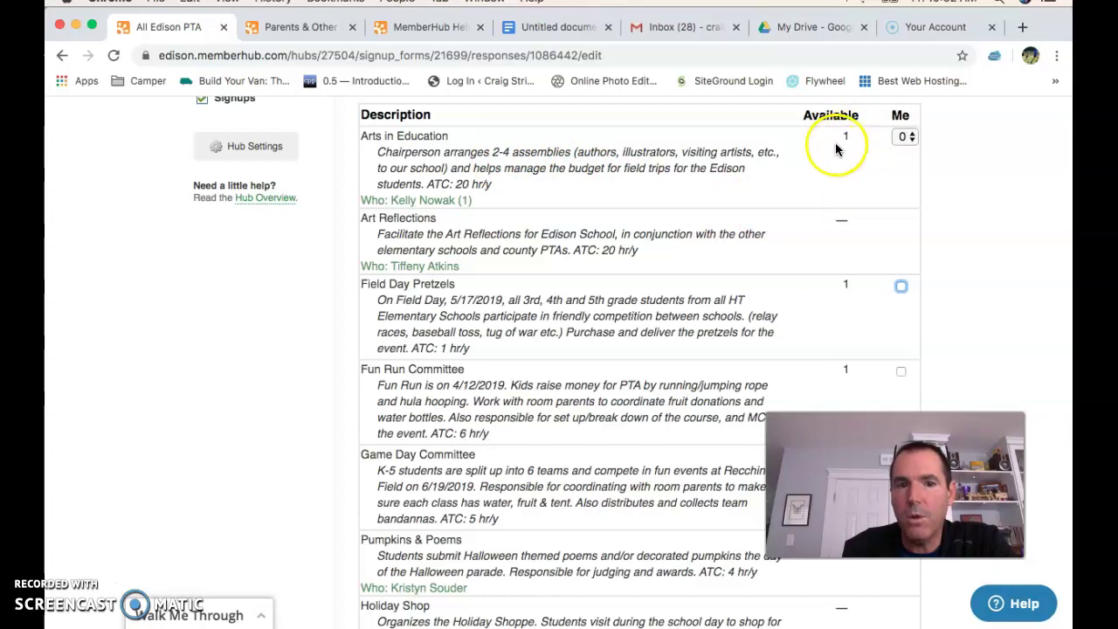
click(913, 137)
click(906, 151)
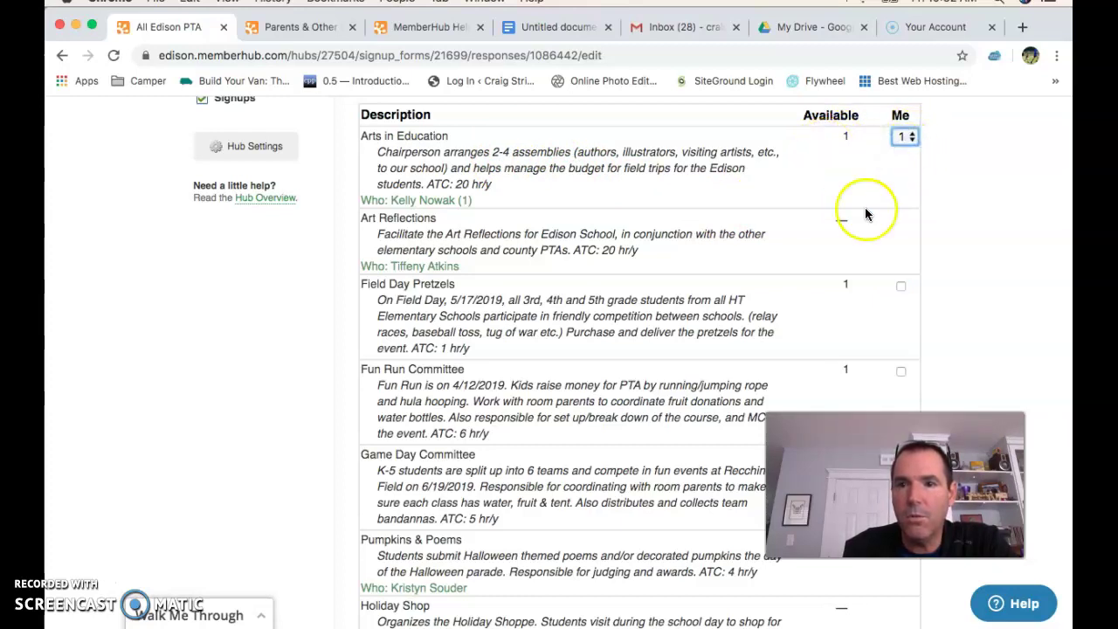
- Find the option for saving the response at the end of the form, and return to the Assemblies section
scroll(865, 207, down, 10)
scroll(817, 312, down, 15)
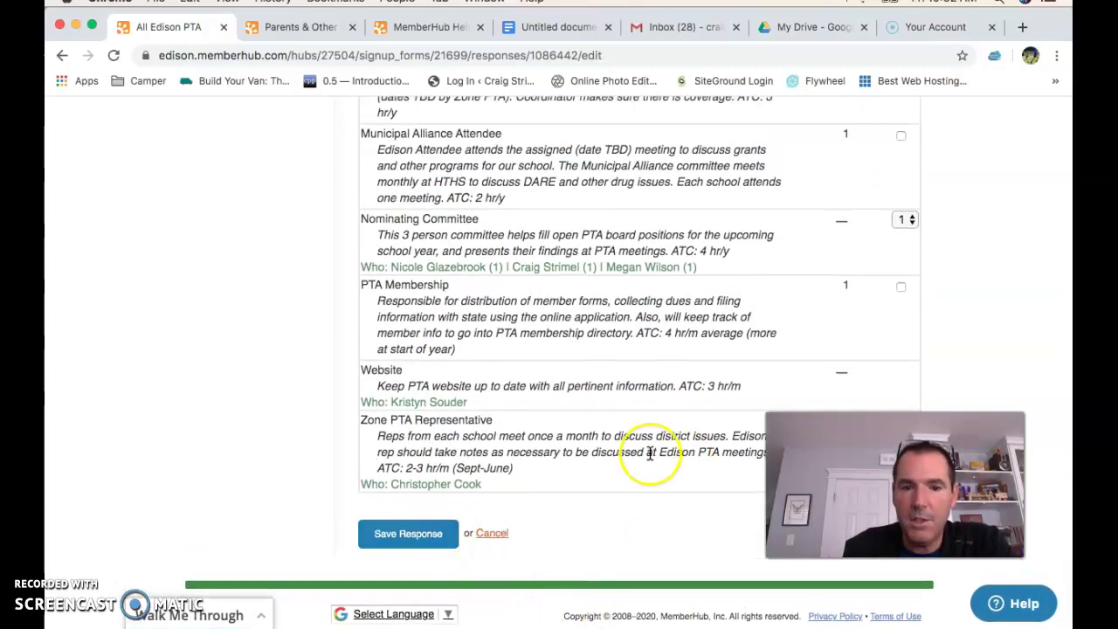
scroll(650, 451, up, 20)
scroll(650, 453, up, 2)
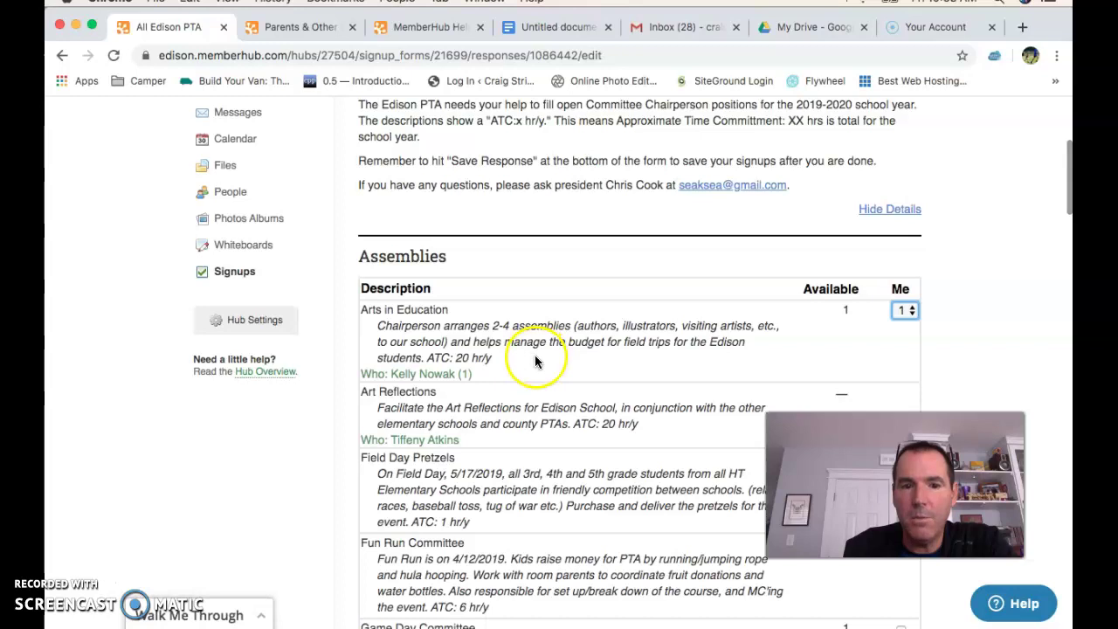
- Reset the own signup quantity for Arts in Education to 0 and look through the remaining Assemblies positions
click(910, 296)
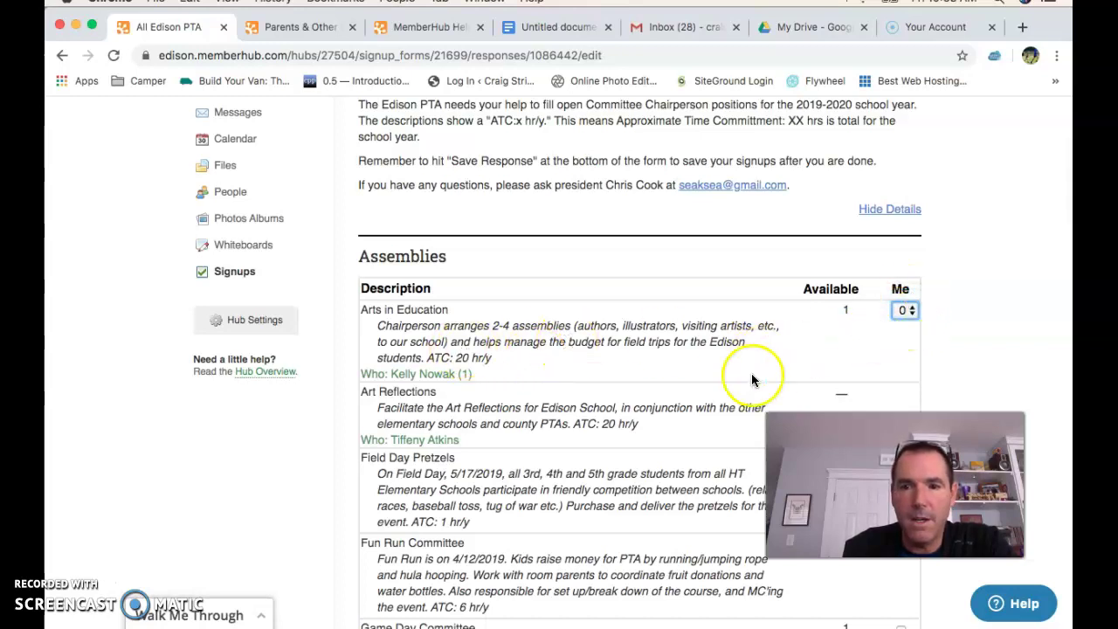
scroll(751, 375, down, 3)
scroll(751, 375, down, 1)
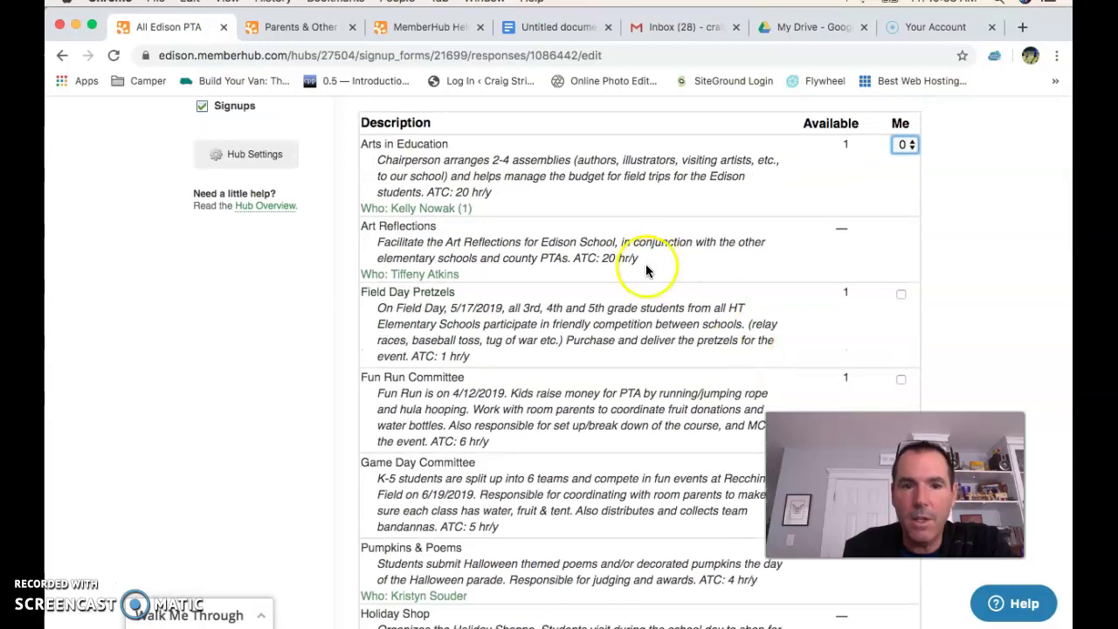
scroll(625, 367, down, 2)
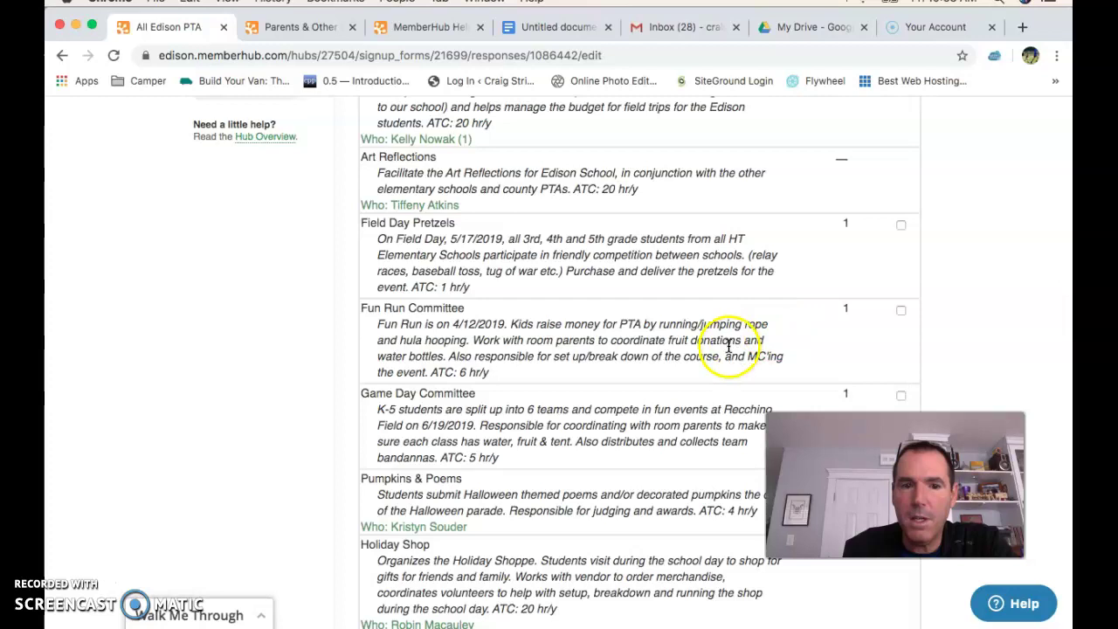
scroll(724, 349, down, 1)
scroll(767, 367, down, 2)
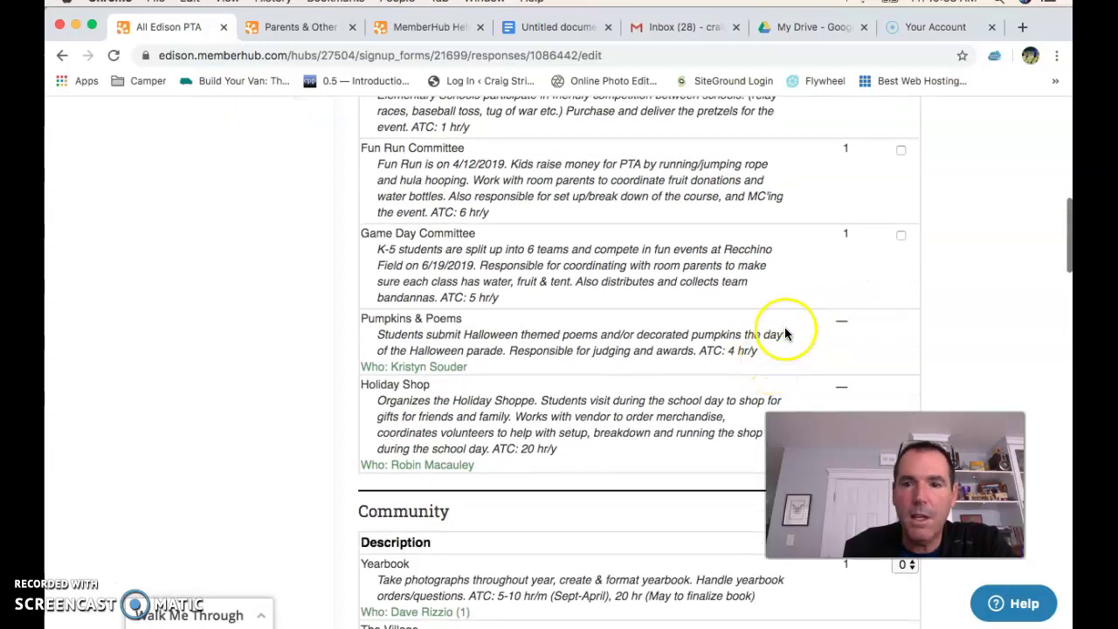
scroll(771, 369, down, 3)
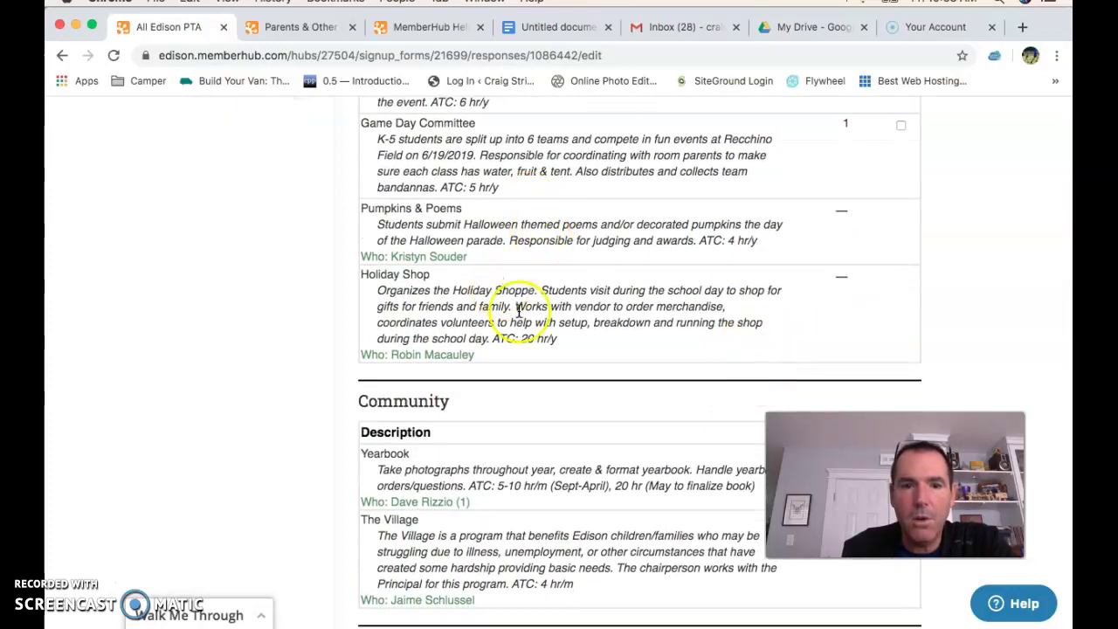
- Examine the committee positions in the form's sections from Community and Events through Fall Fair & Spring Auction, Fundraising and Living History
scroll(599, 323, down, 1)
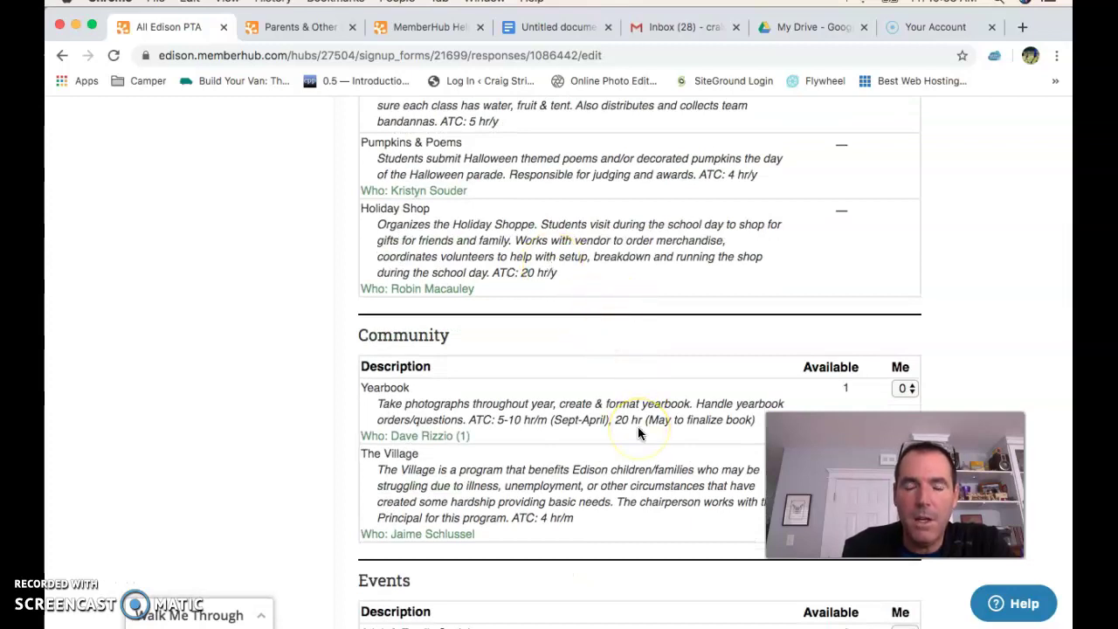
scroll(638, 432, down, 3)
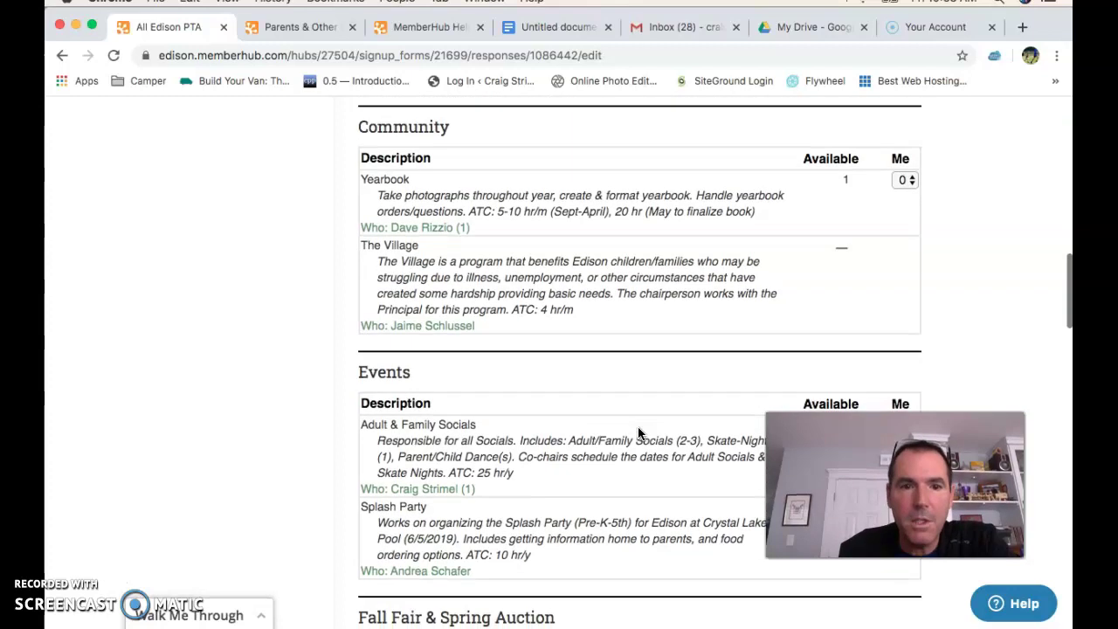
scroll(638, 432, up, 1)
scroll(639, 432, down, 1)
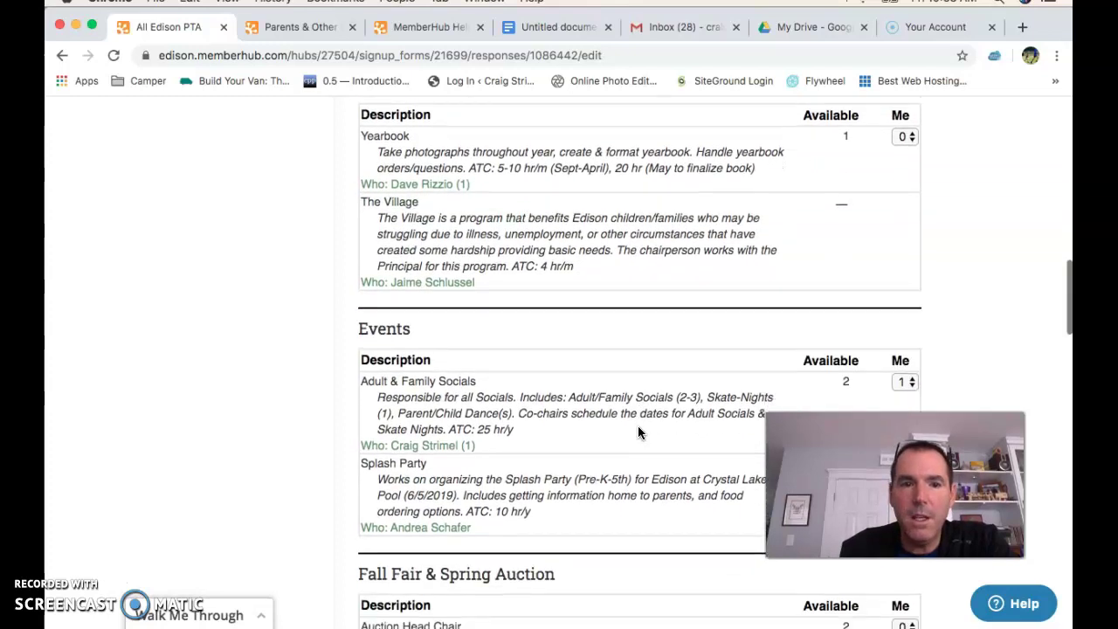
scroll(637, 431, down, 3)
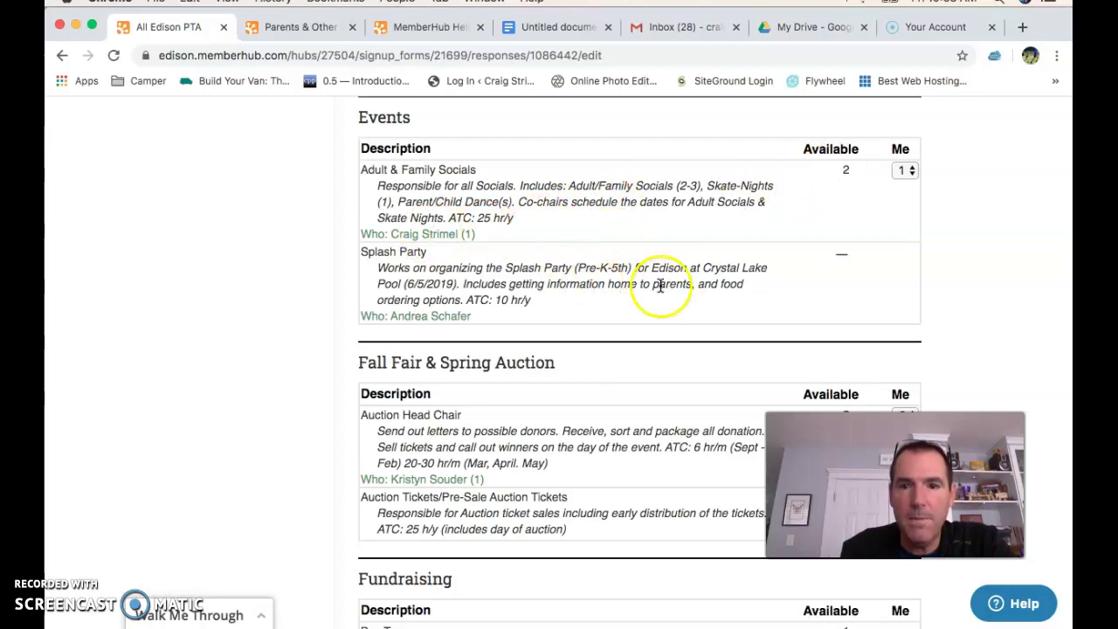
scroll(593, 317, down, 3)
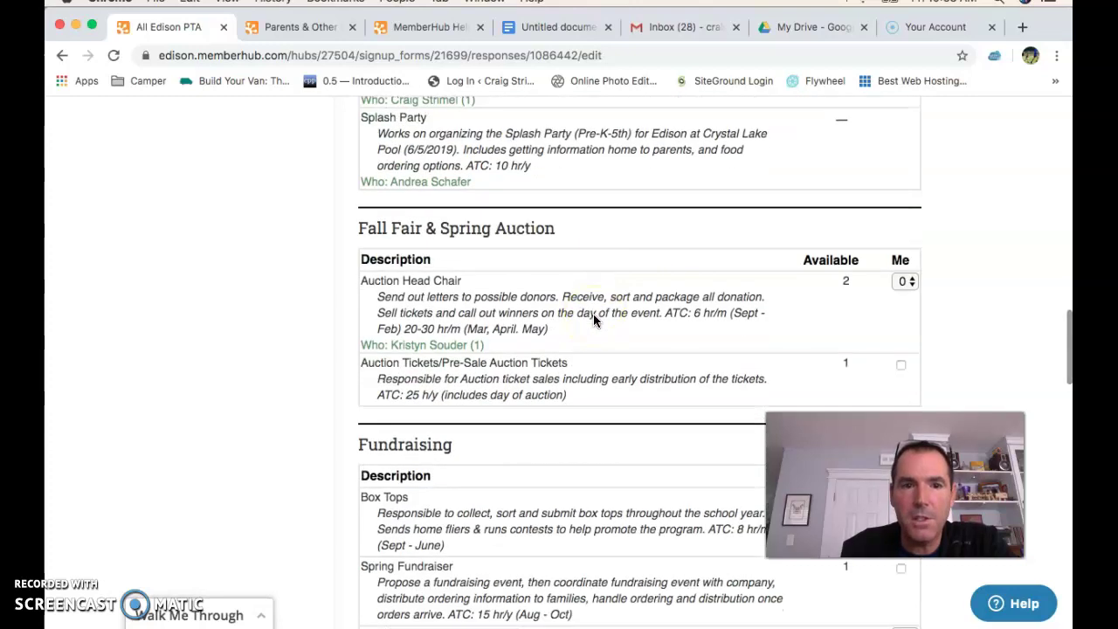
scroll(593, 320, down, 2)
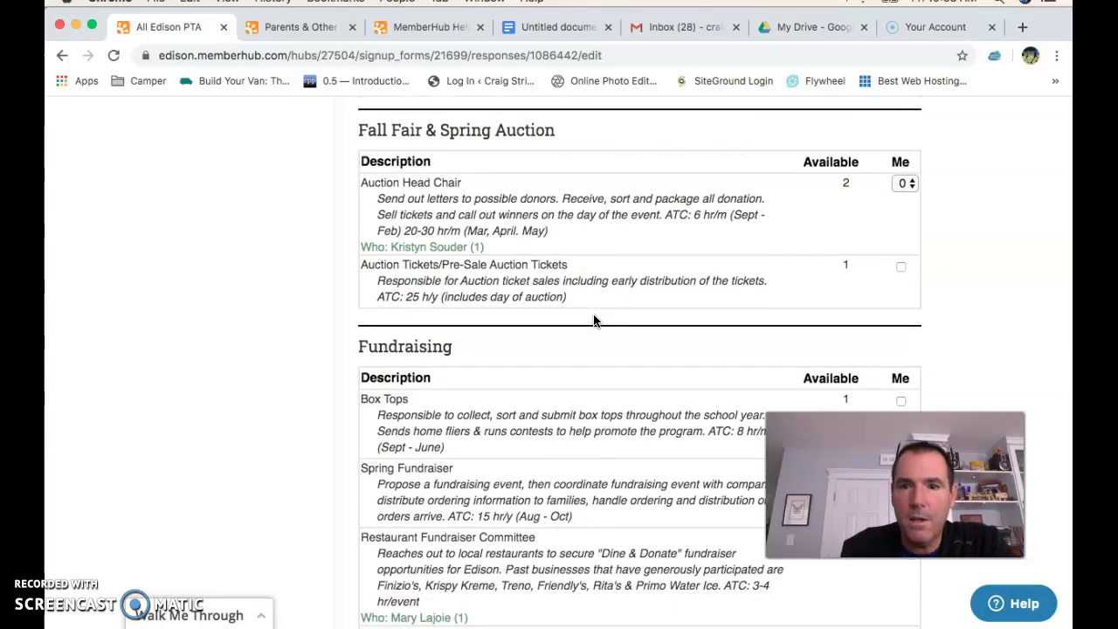
scroll(593, 319, down, 10)
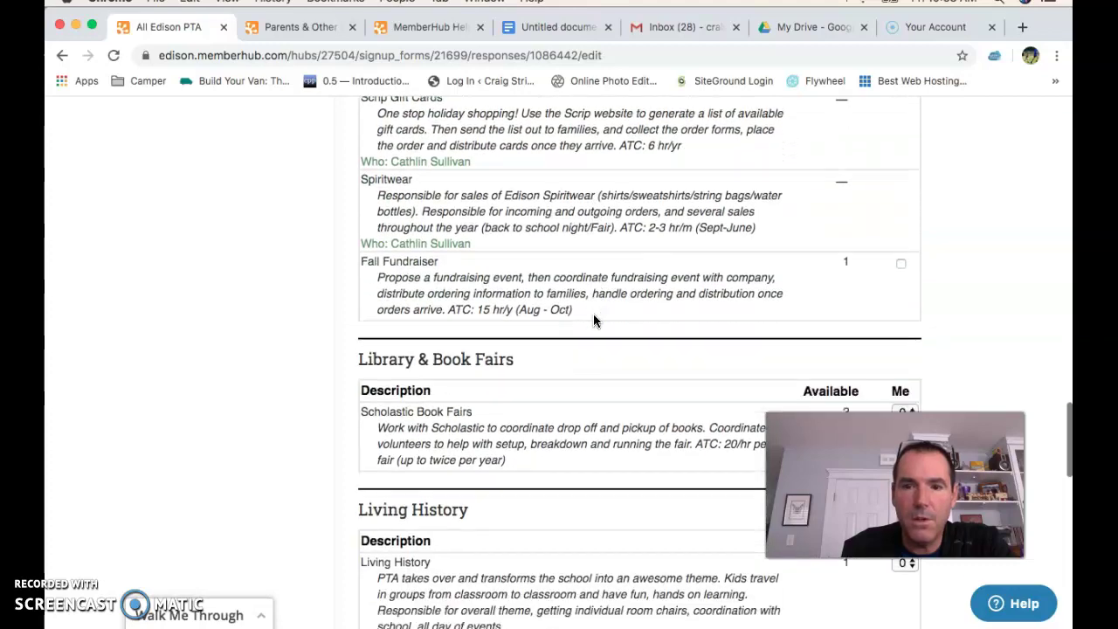
scroll(593, 320, down, 10)
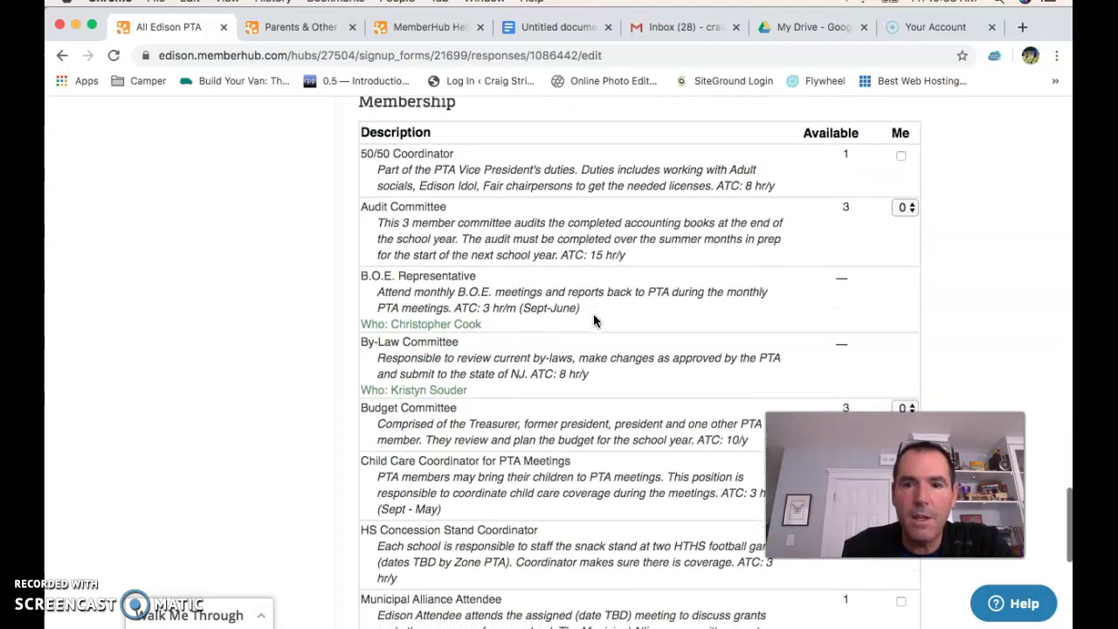
- Examine the Membership committee positions through to the save option at the end of the form
scroll(593, 321, down, 4)
scroll(593, 321, up, 3)
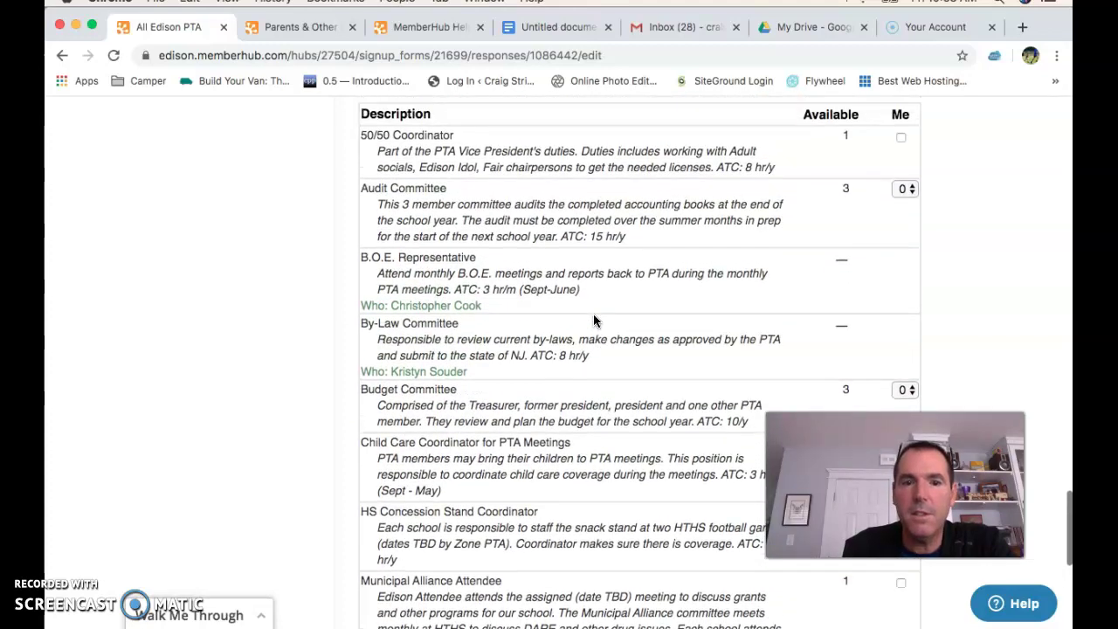
scroll(593, 321, up, 1)
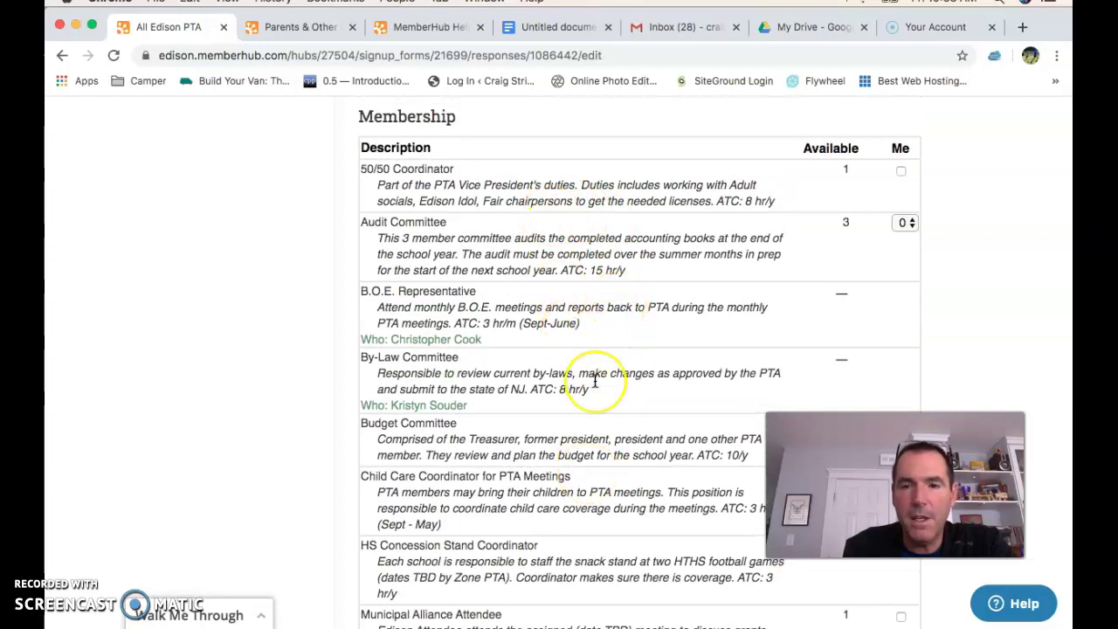
scroll(595, 381, down, 8)
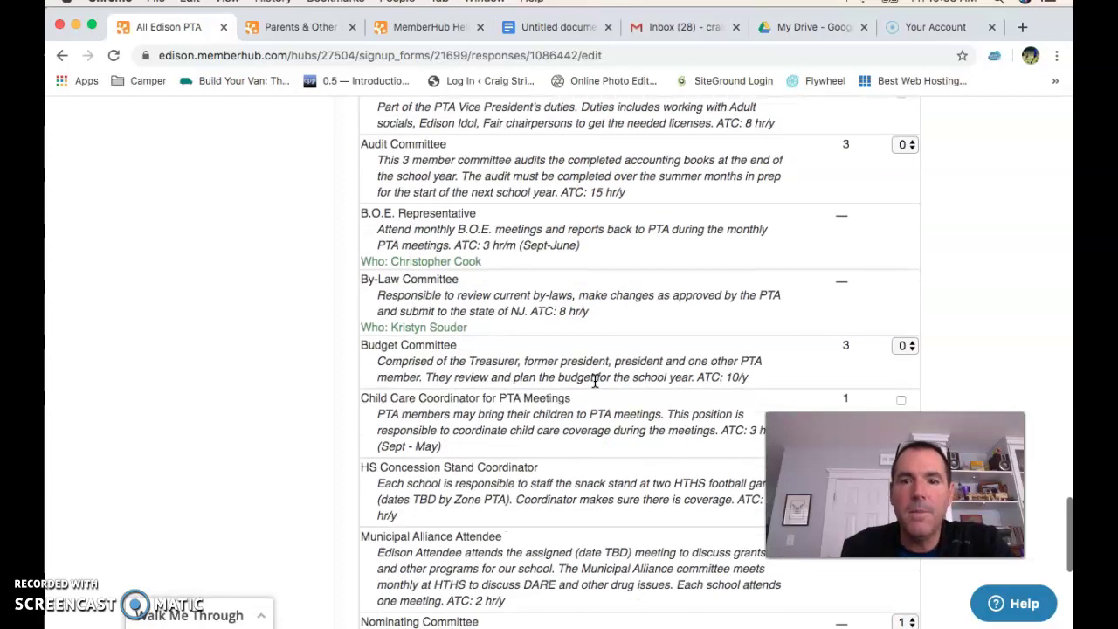
scroll(595, 381, down, 2)
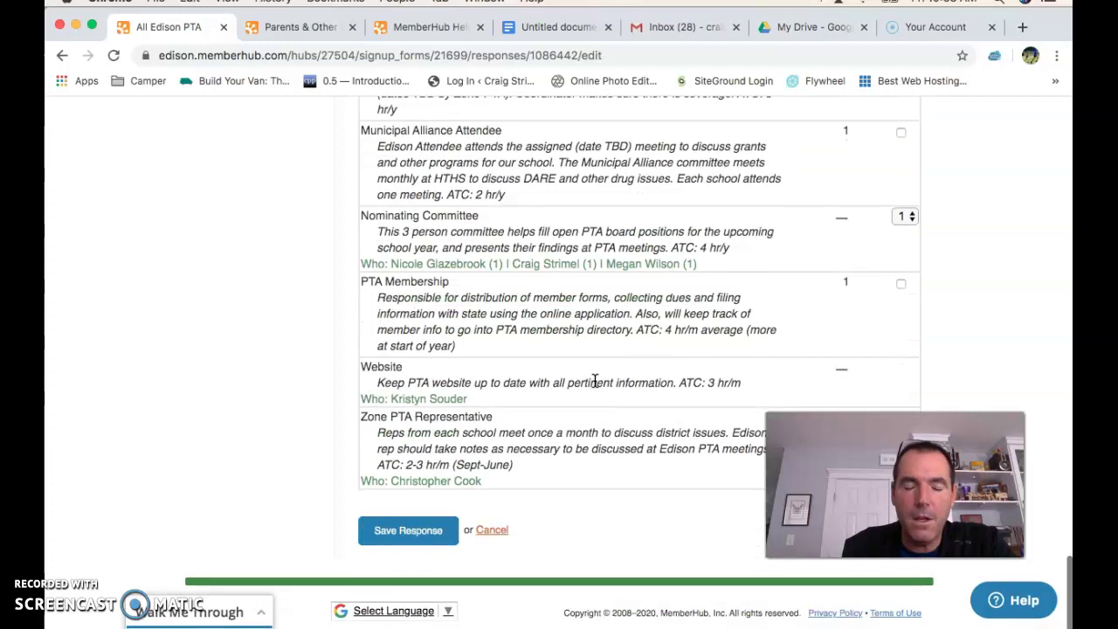
scroll(594, 381, up, 1)
scroll(594, 380, up, 10)
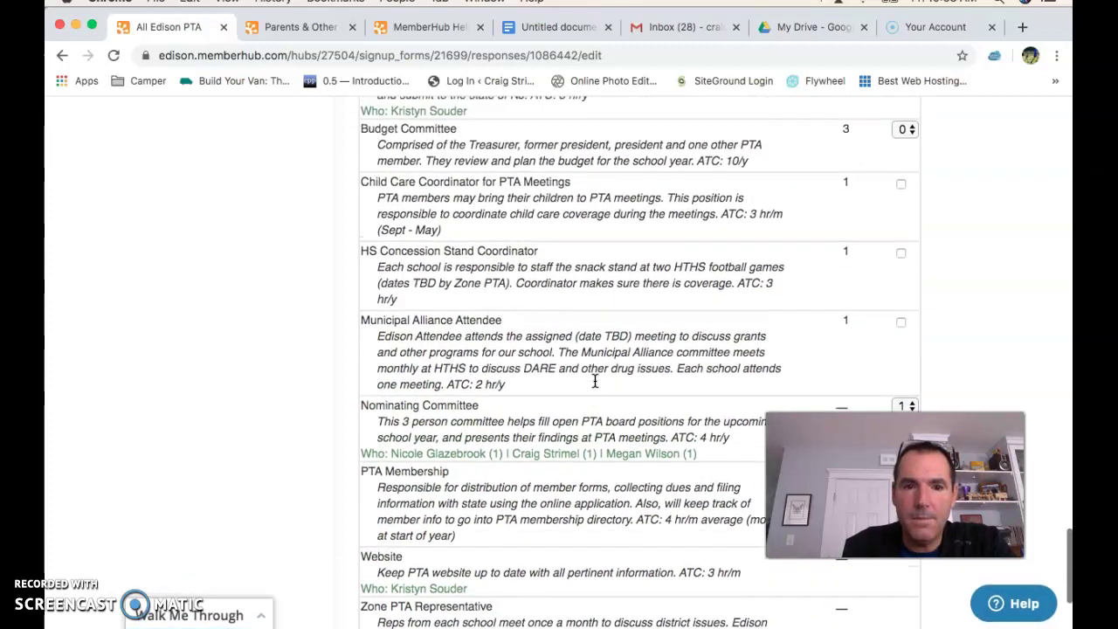
scroll(594, 381, down, 4)
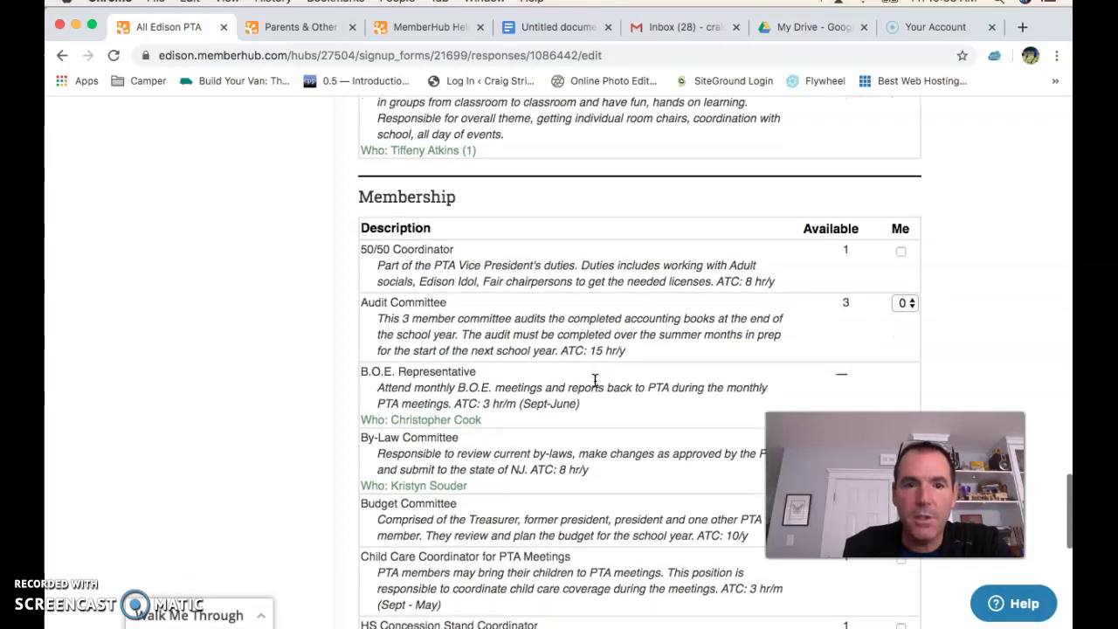
scroll(595, 380, down, 4)
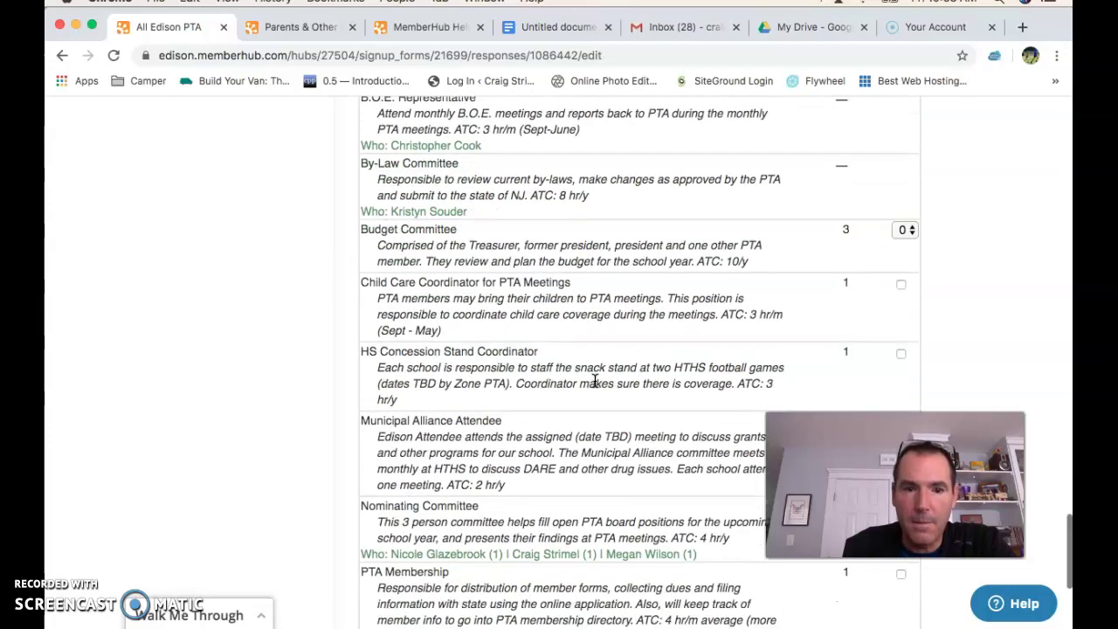
scroll(594, 381, down, 4)
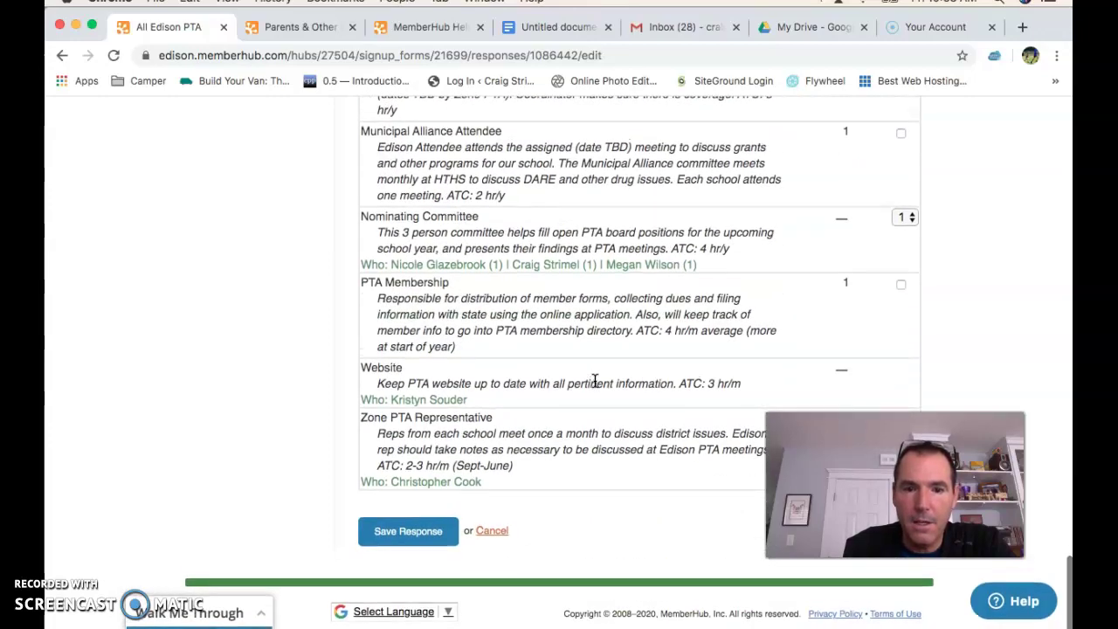
- Return to the beginning of the committee form and review its introduction and first Assemblies positions
scroll(594, 381, up, 20)
scroll(595, 380, up, 20)
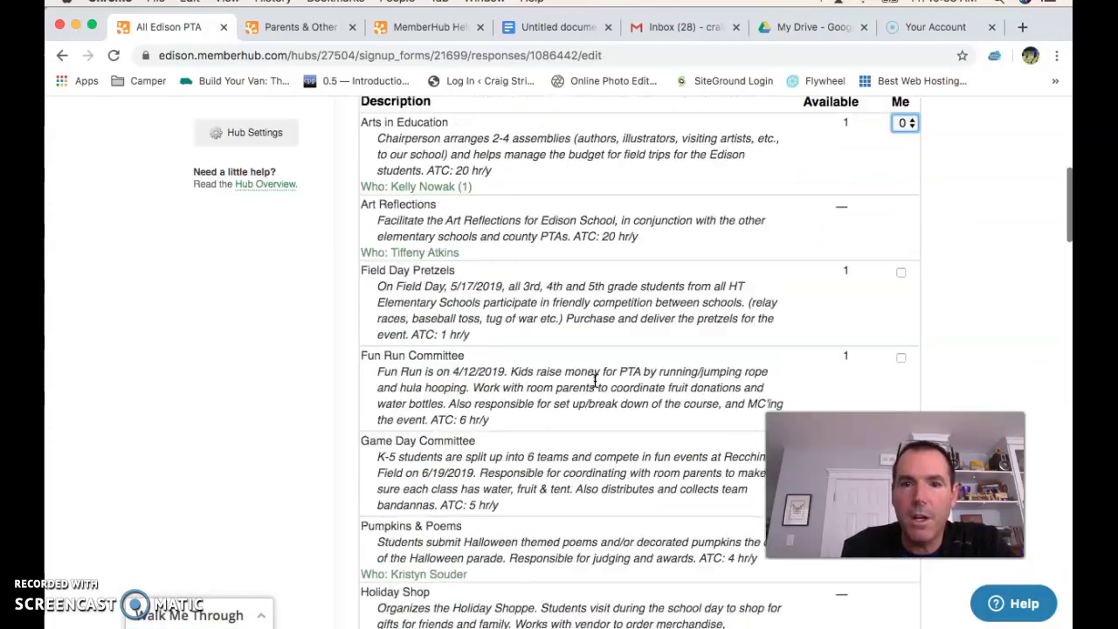
scroll(595, 381, down, 2)
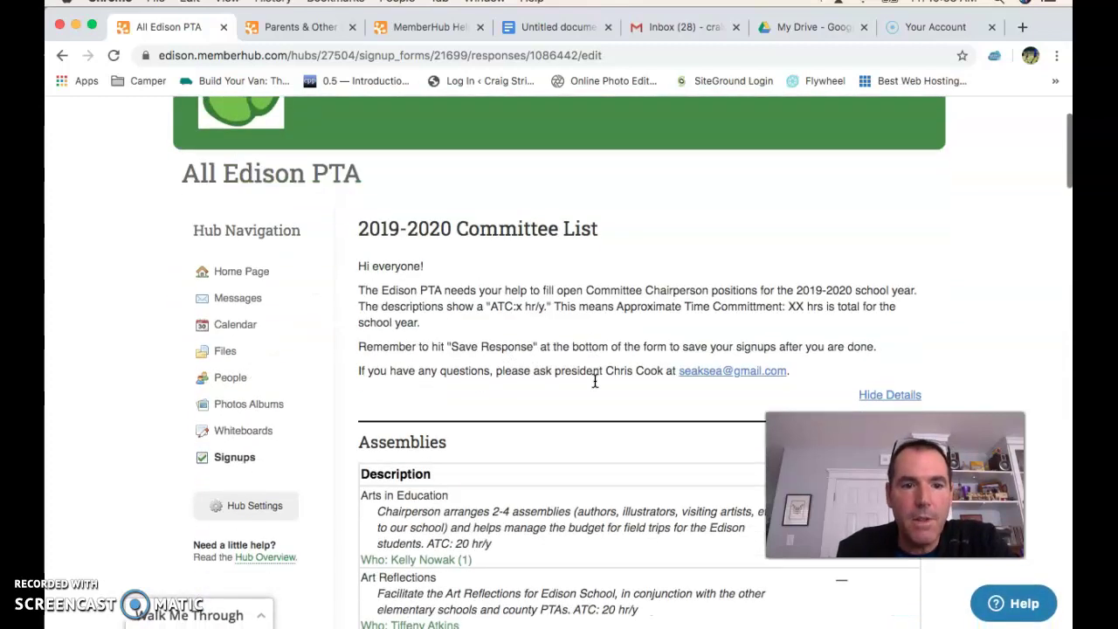
scroll(595, 381, down, 5)
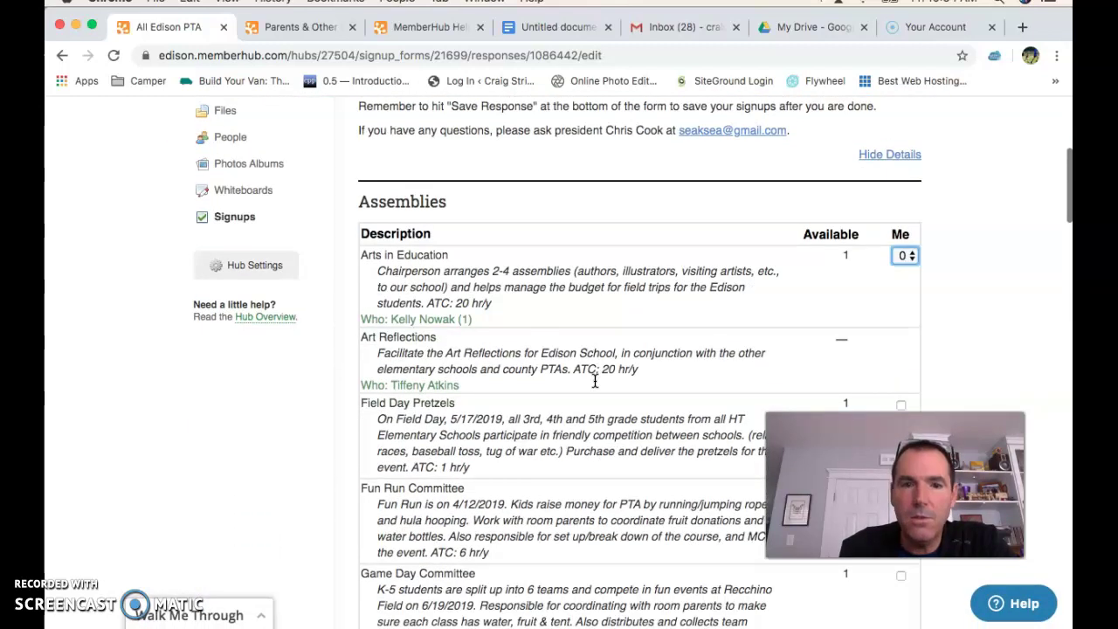
scroll(576, 329, up, 3)
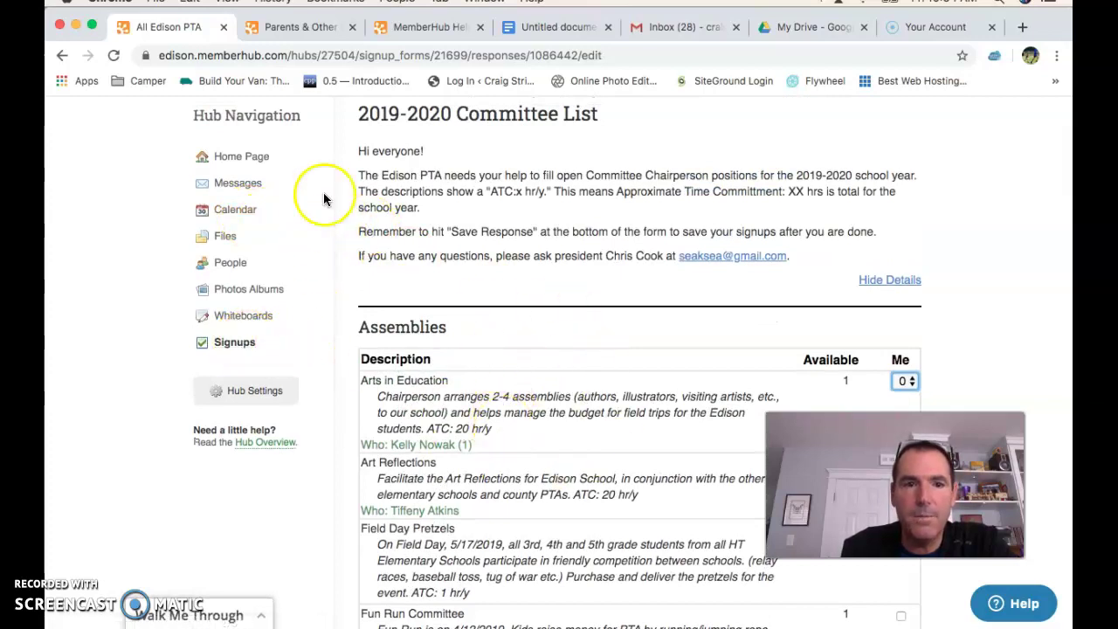
- Go back to the PTA's Signups page and look over the listed signup forms
click(61, 55)
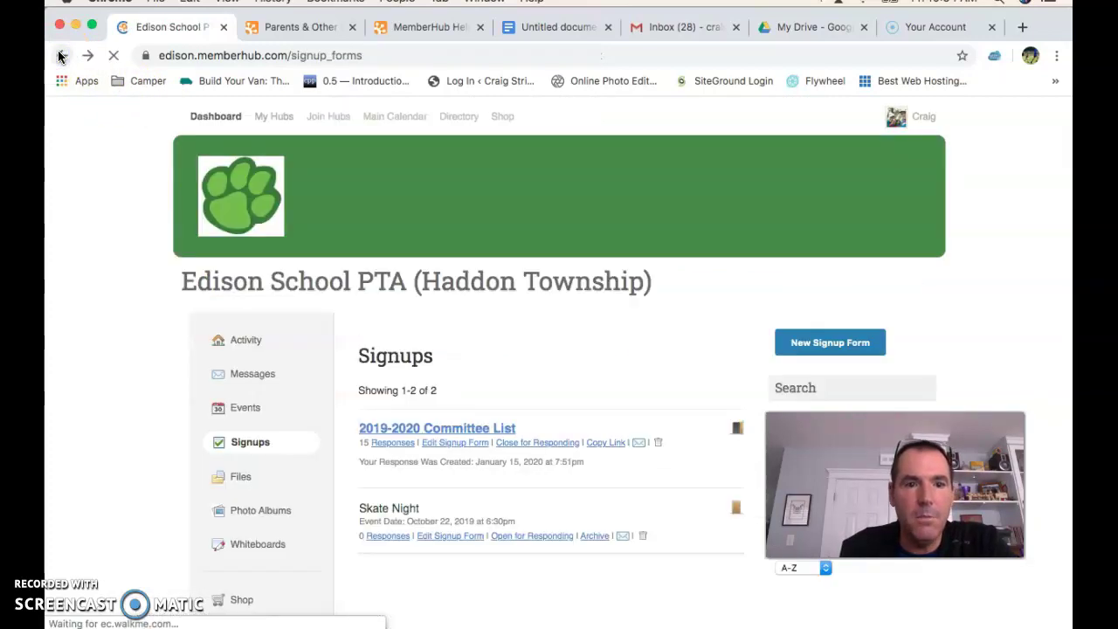
scroll(600, 406, down, 5)
scroll(600, 408, up, 3)
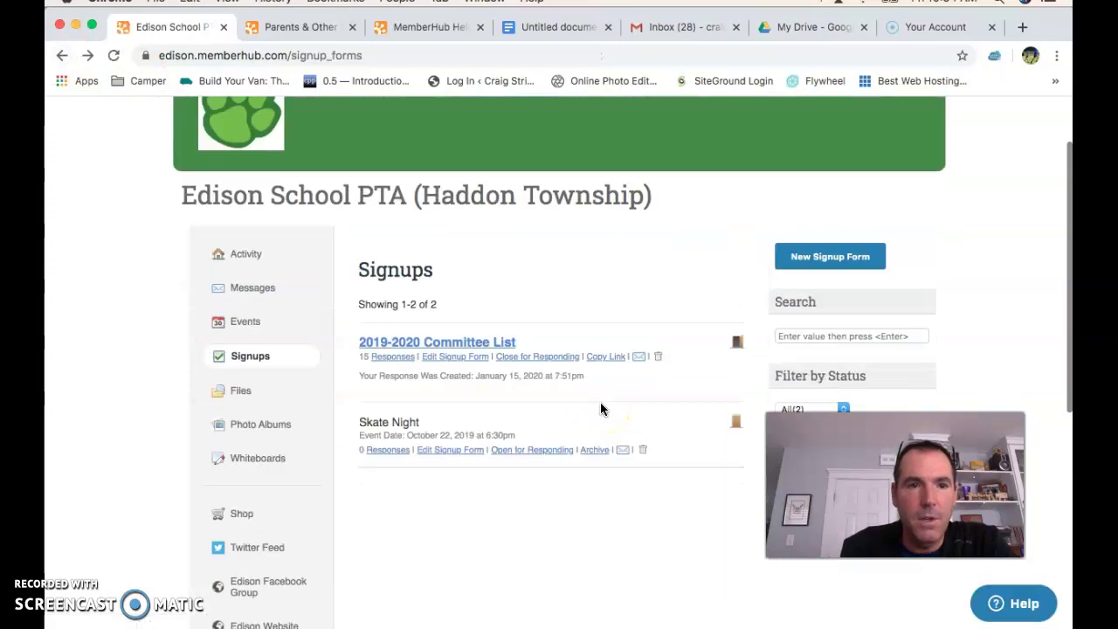
scroll(600, 404, up, 2)
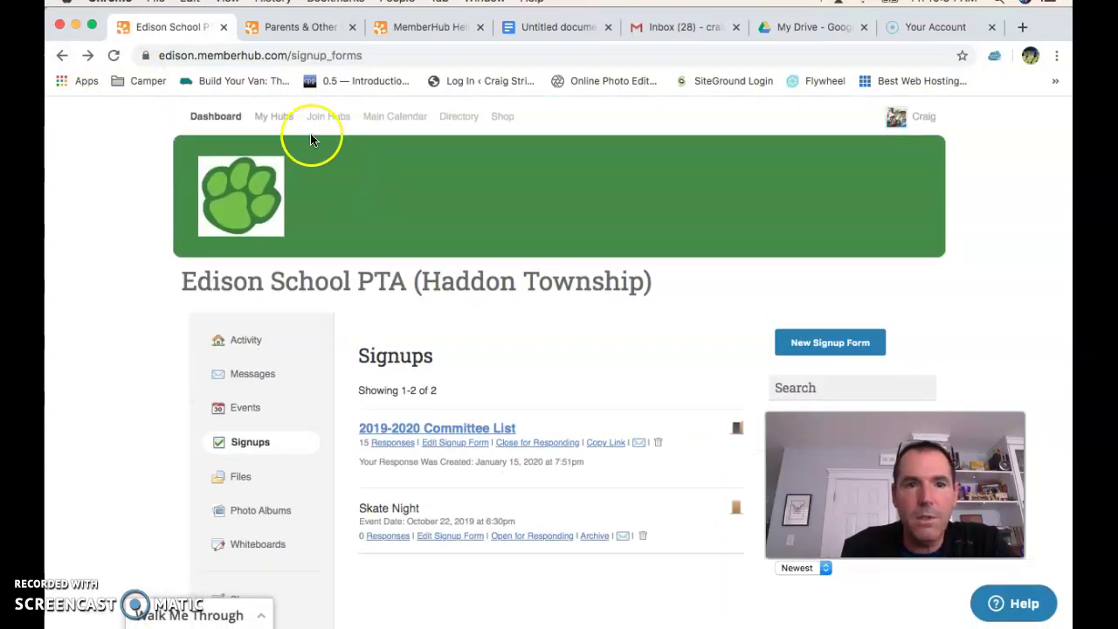
- Open the Membership hub and look through the activities and chairs on its home page
click(276, 116)
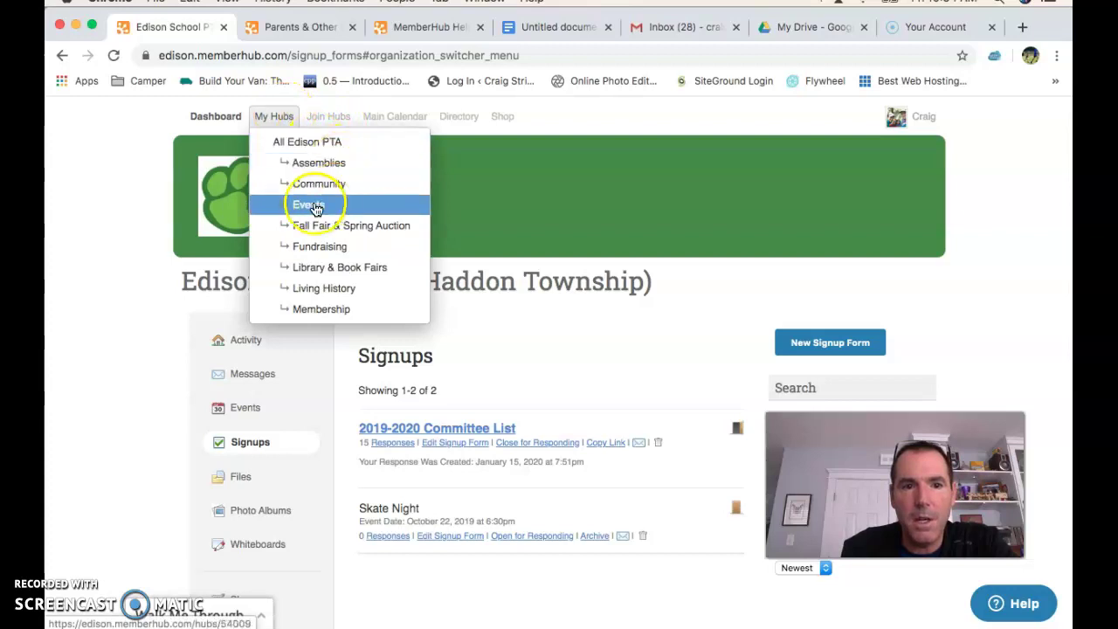
click(330, 311)
scroll(455, 445, down, 3)
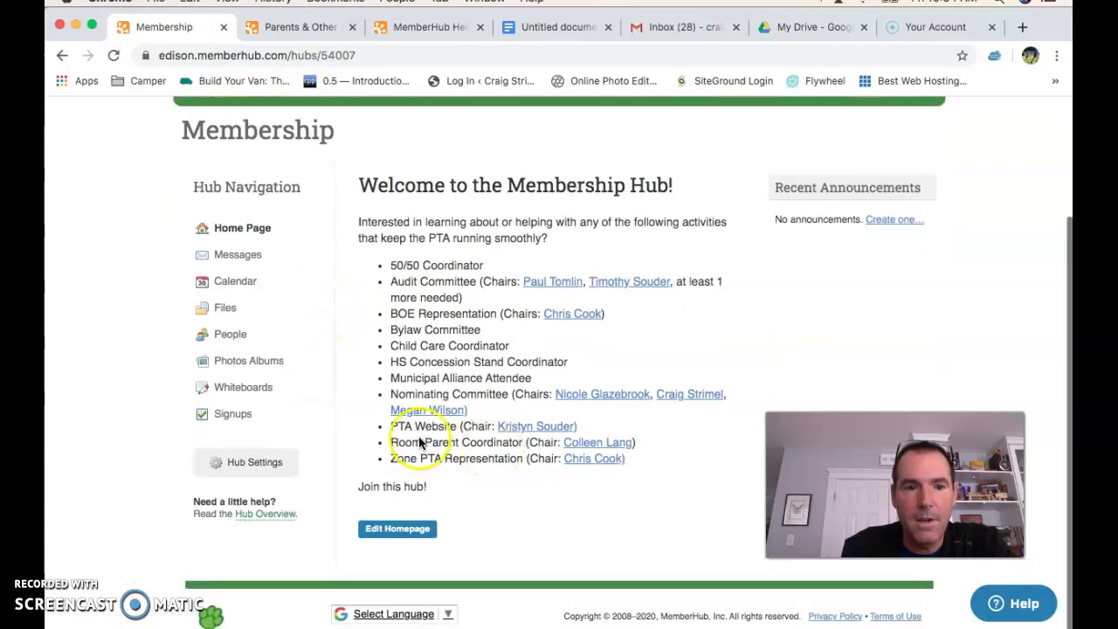
- Open the Membership hub's signups and check for available forms
click(232, 415)
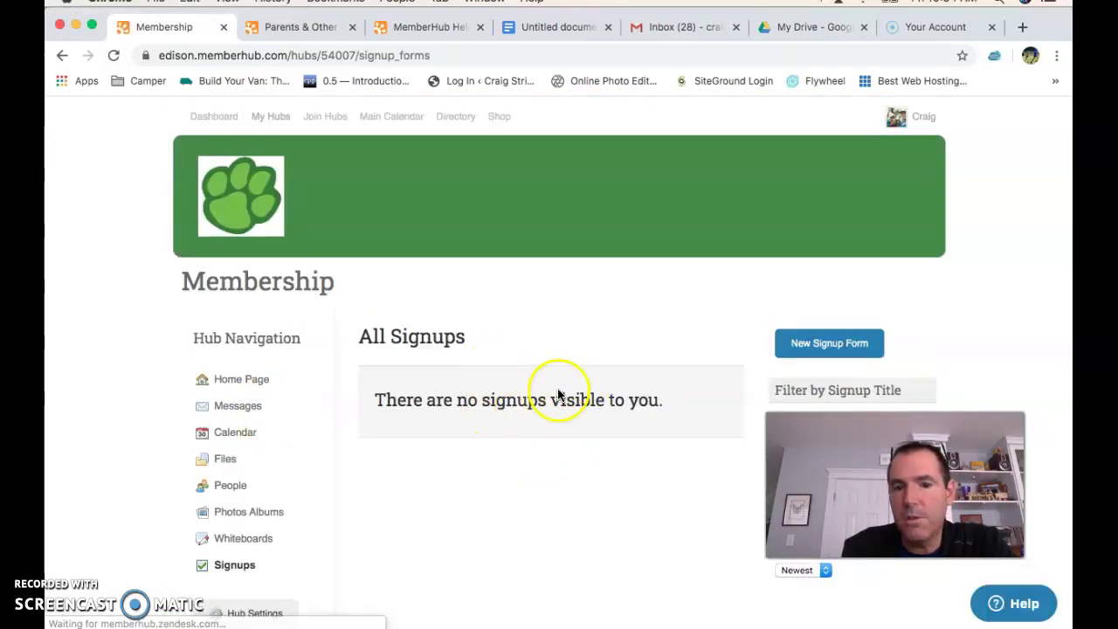
scroll(571, 476, down, 3)
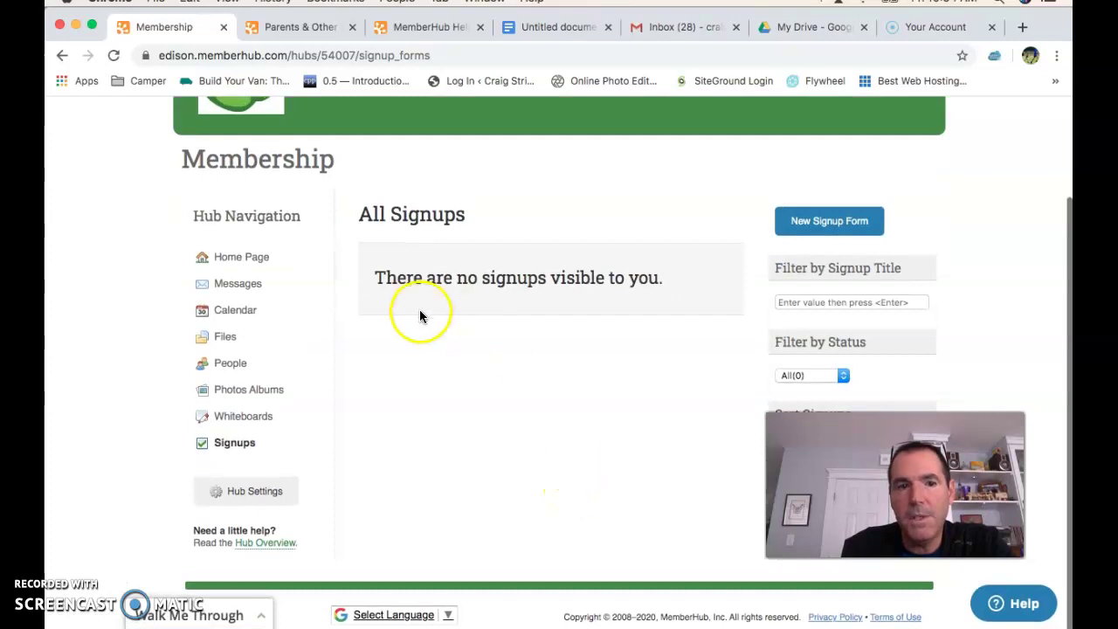
scroll(384, 254, up, 2)
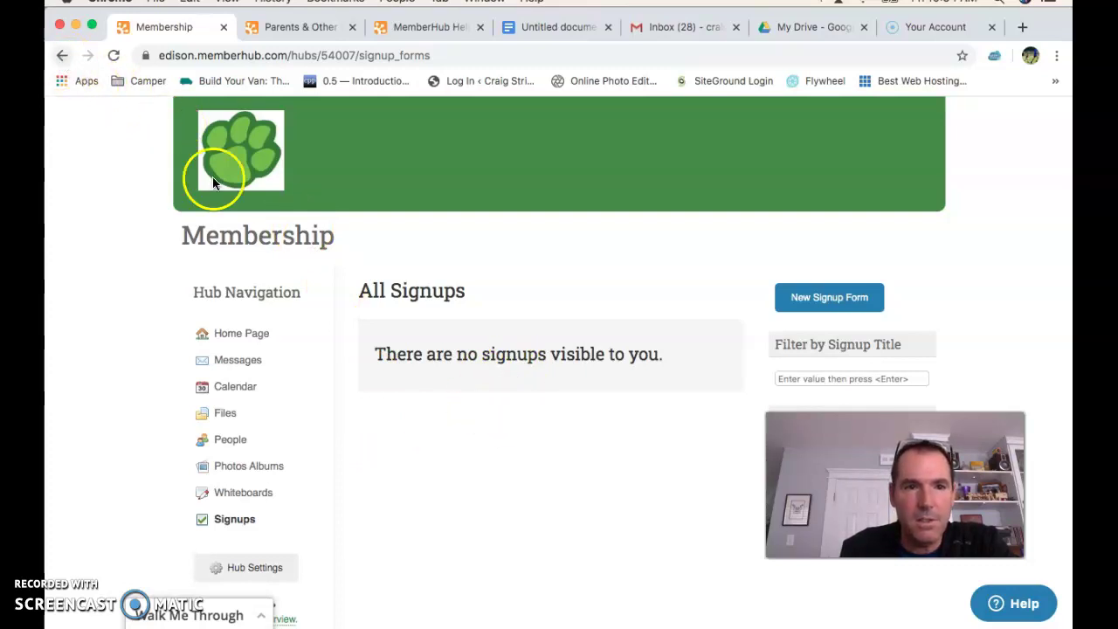
- Switch to the Fall Fair & Spring Auction hub and look over its home page
scroll(382, 267, up, 2)
click(273, 118)
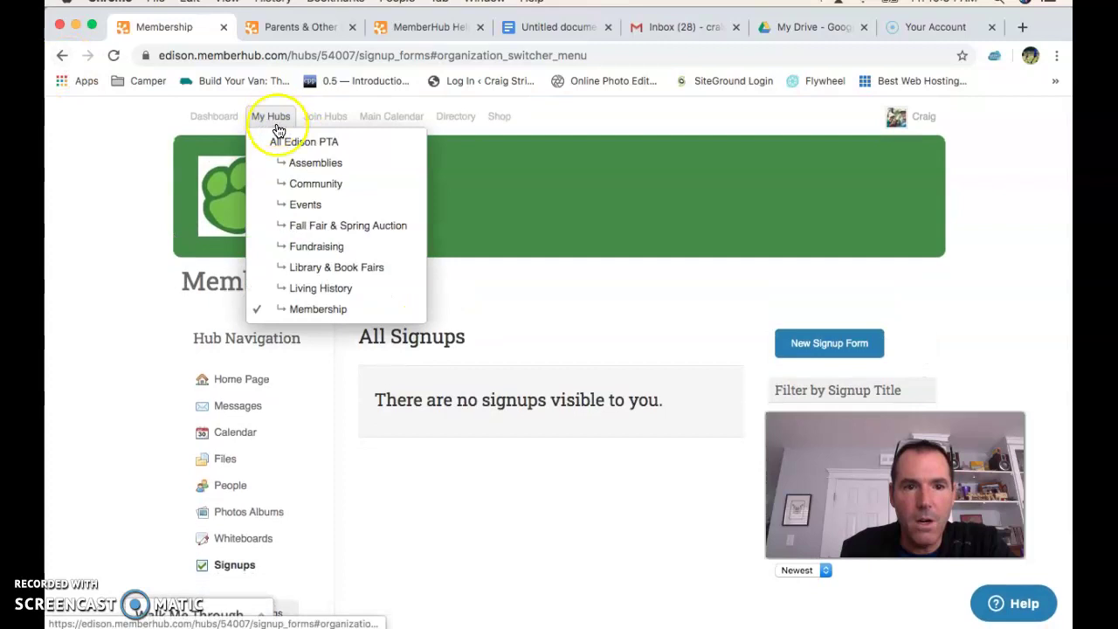
click(305, 224)
scroll(348, 470, down, 3)
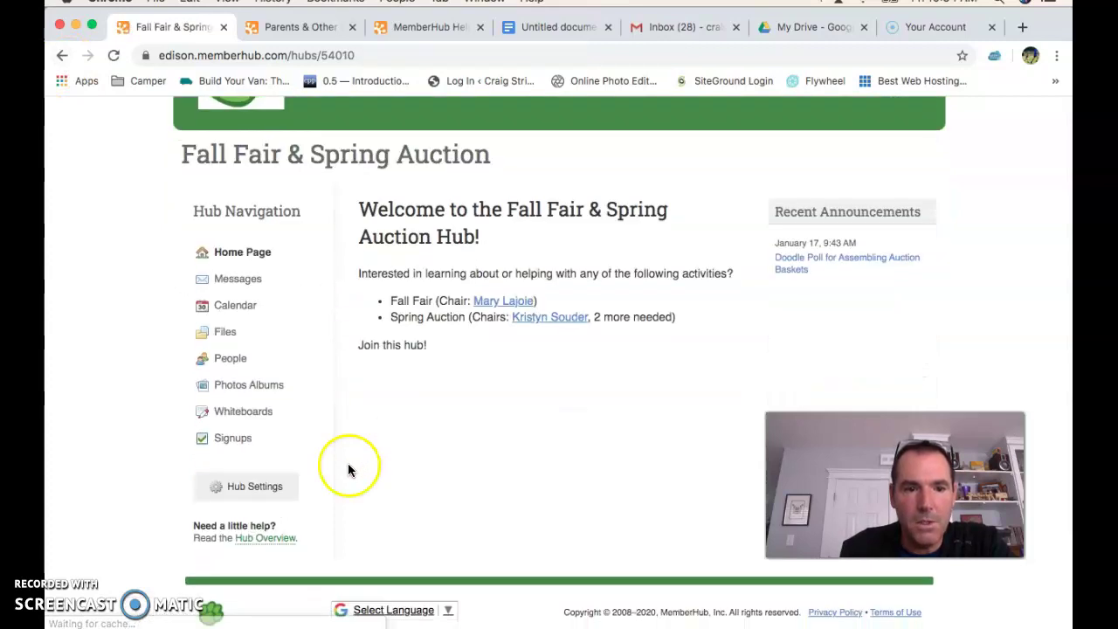
- Open the Fall Fair & Spring Auction hub's signups and check for available forms
click(233, 445)
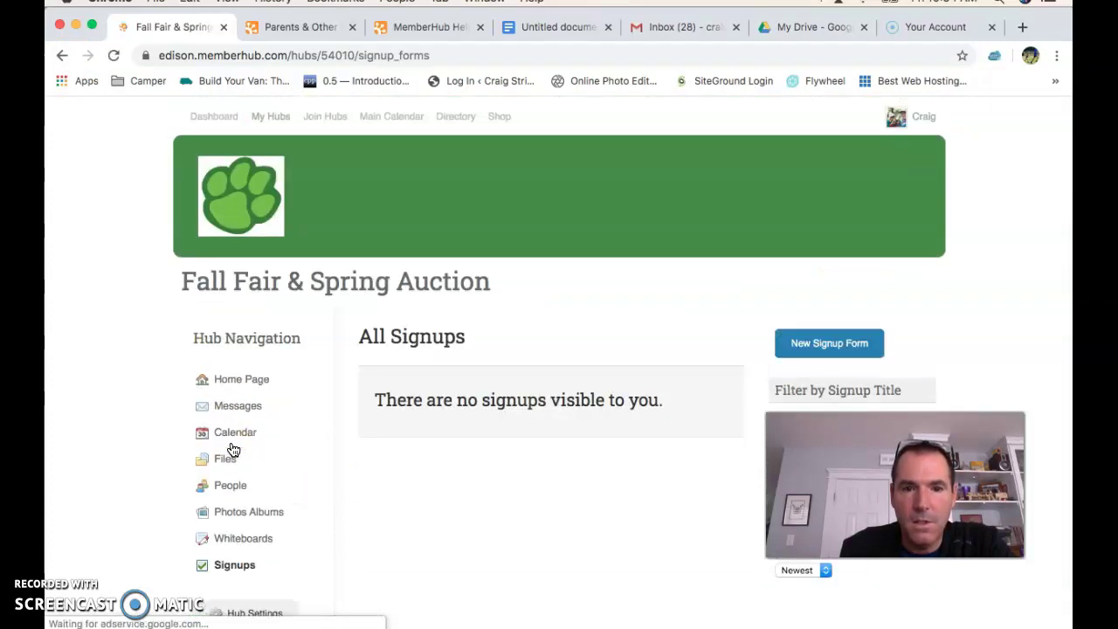
scroll(581, 465, down, 3)
scroll(581, 471, up, 3)
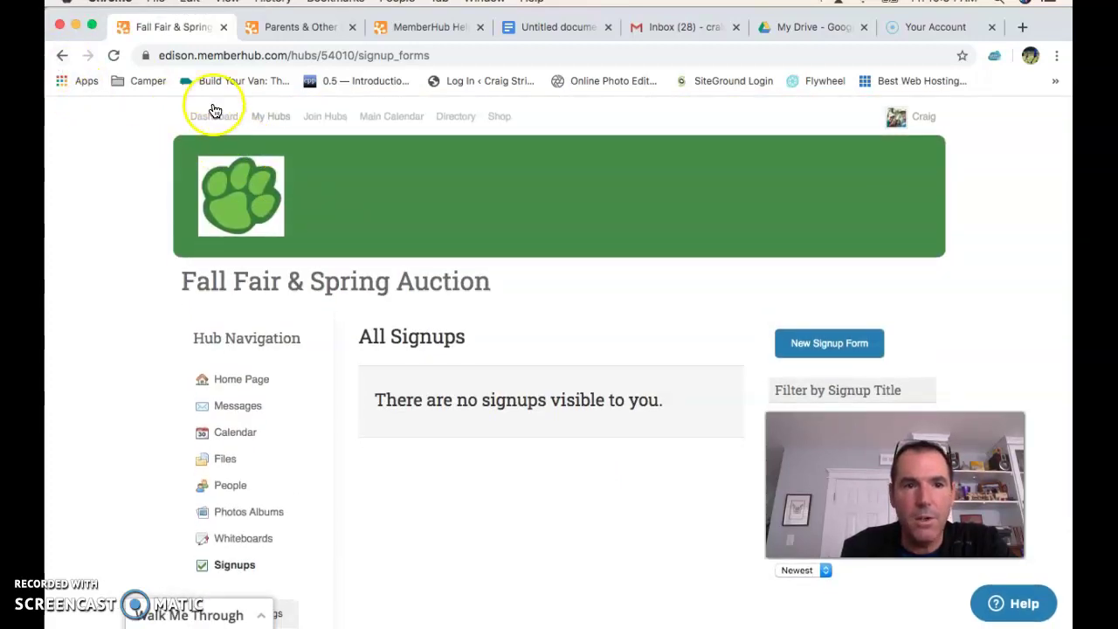
- Return to the Edison School PTA dashboard and look through its recent activity list
click(214, 116)
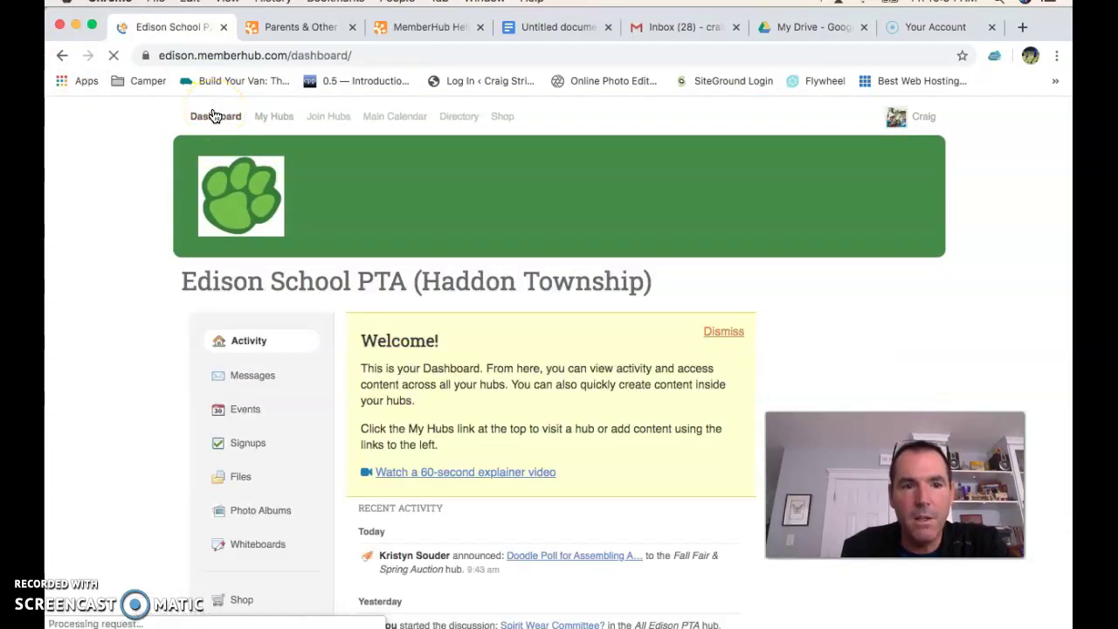
scroll(380, 413, down, 3)
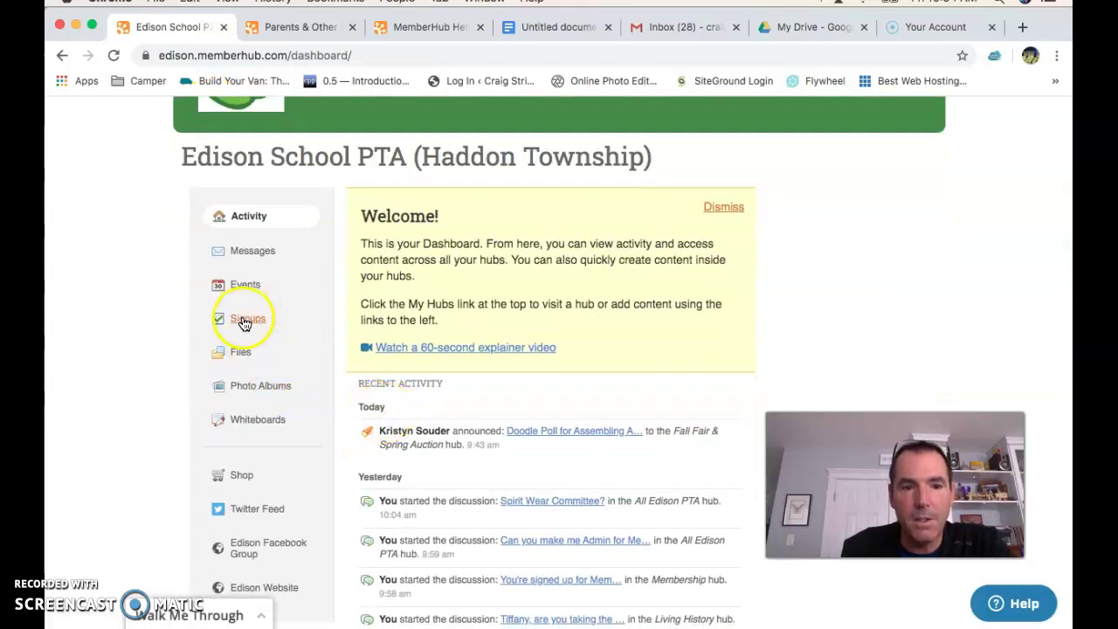
scroll(597, 555, down, 3)
scroll(596, 559, down, 6)
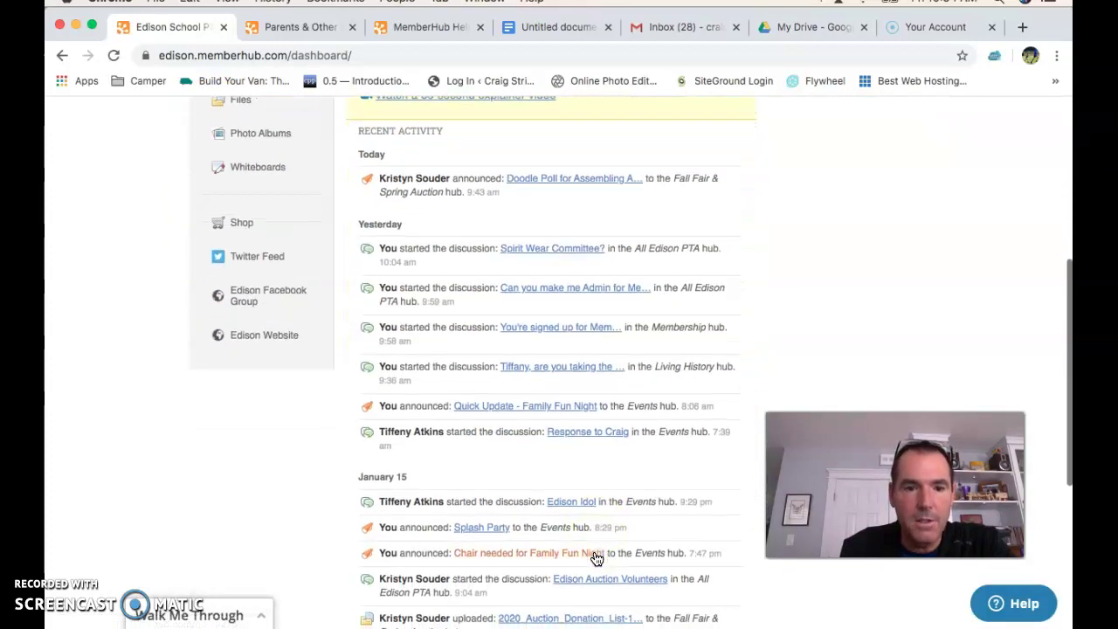
scroll(596, 559, up, 10)
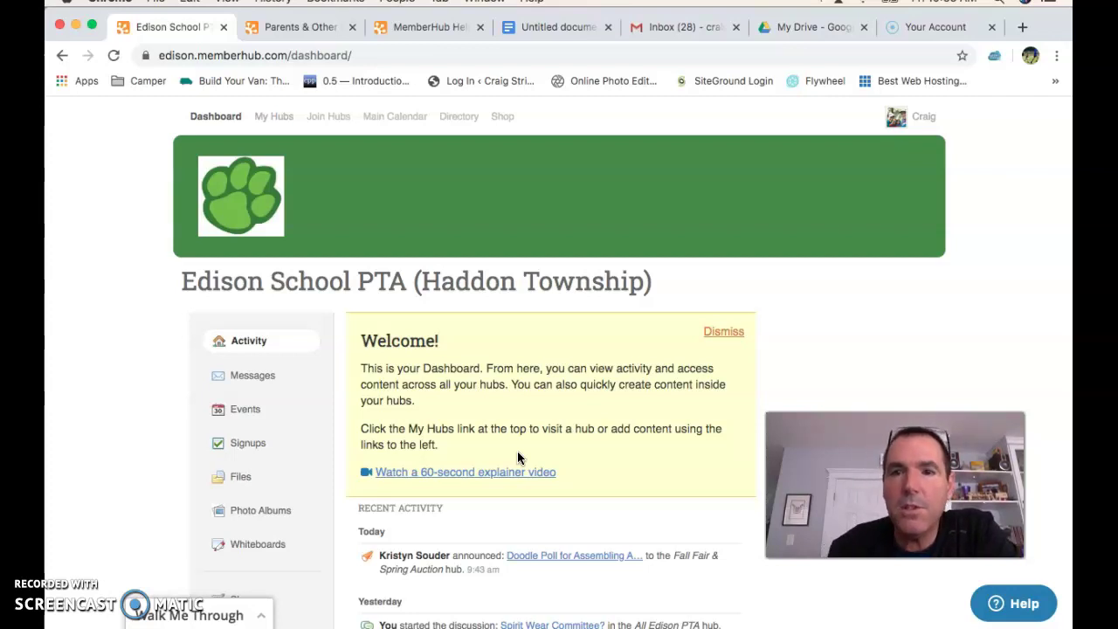
- Switch to the untitled Google Docs document to show the contact e-mail address, and return to the MemberHub dashboard
click(578, 31)
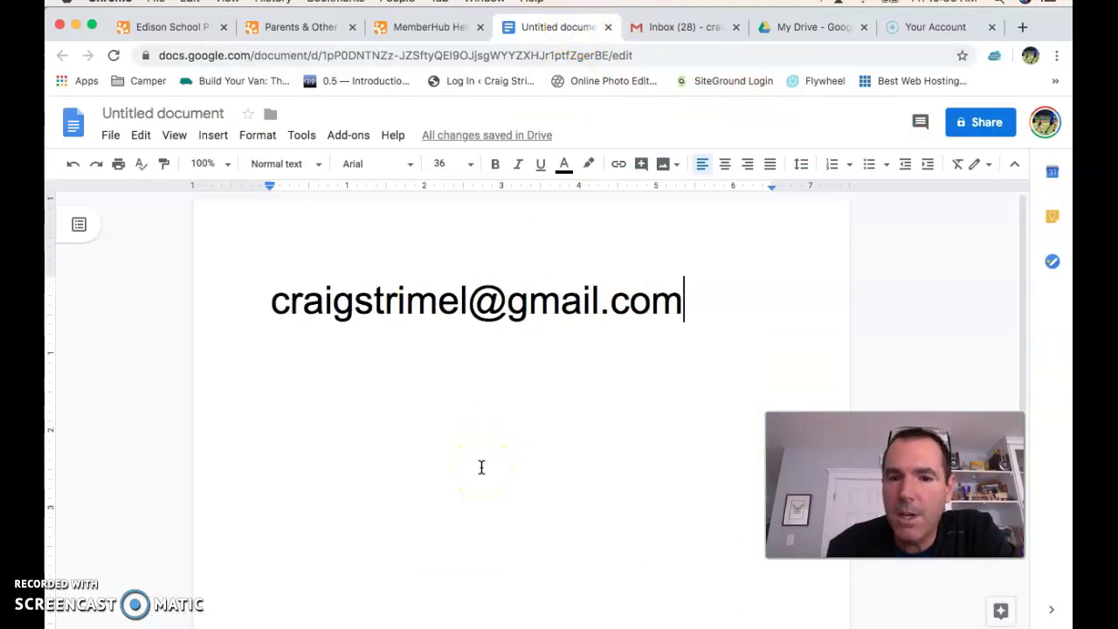
click(482, 437)
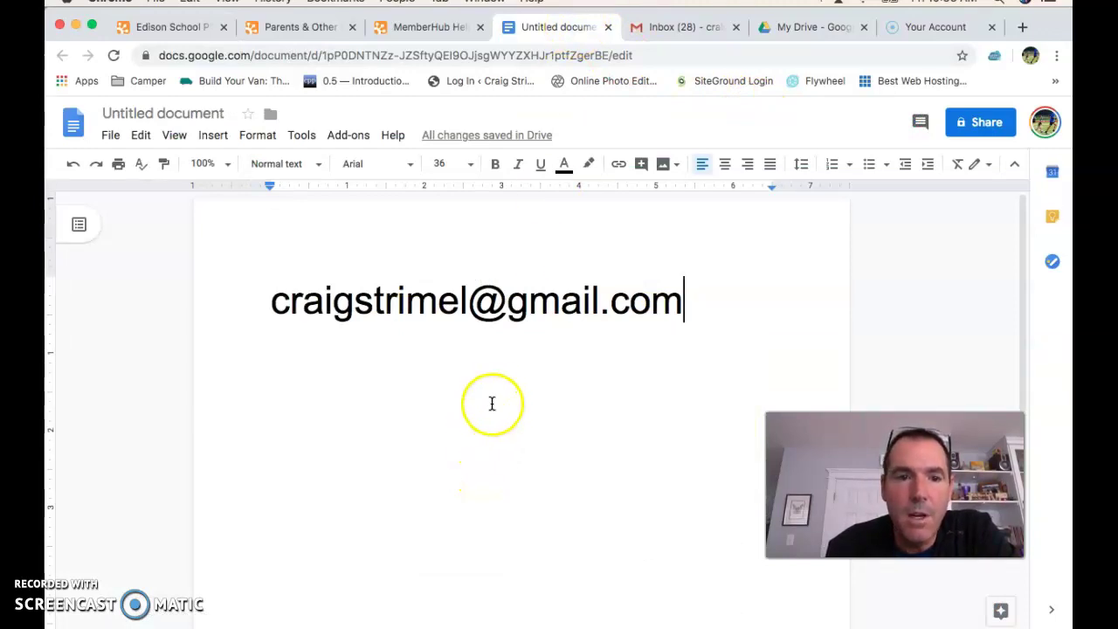
click(495, 334)
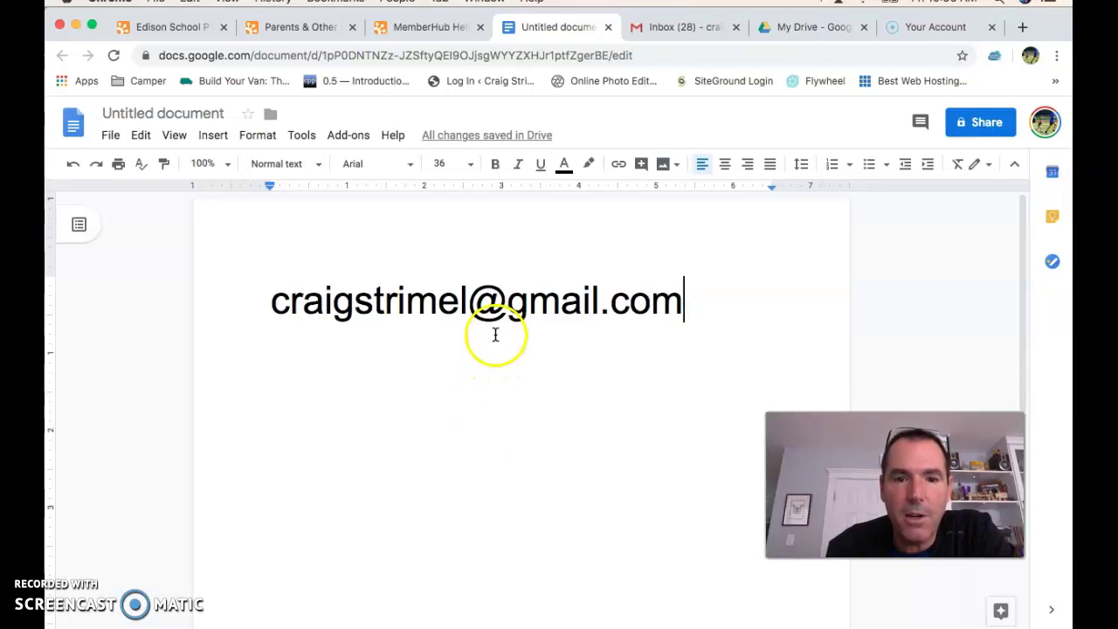
click(495, 408)
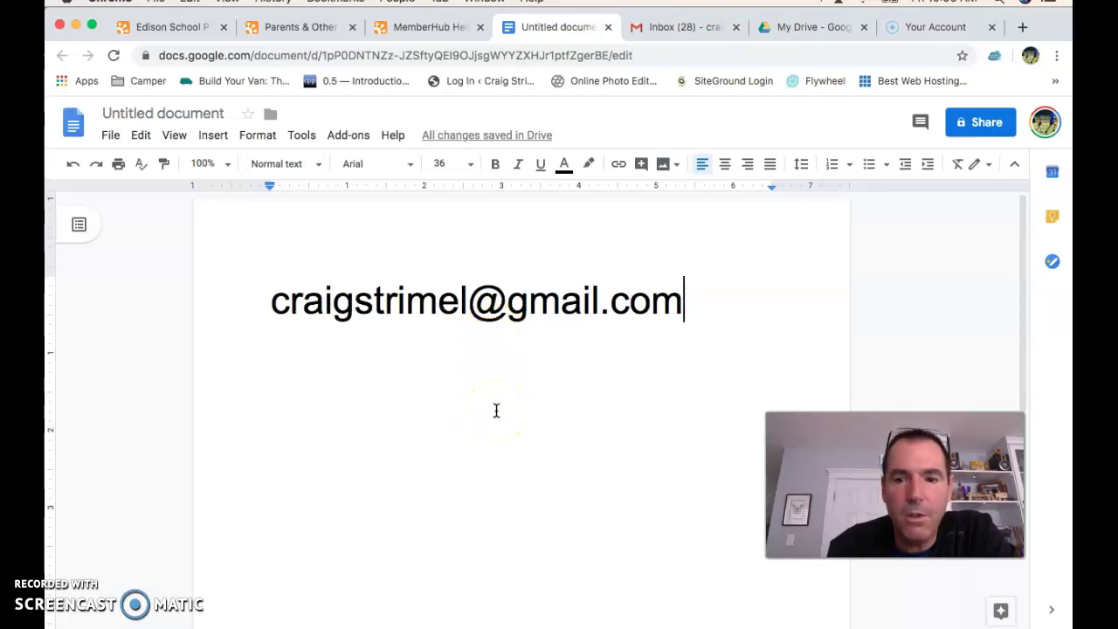
click(497, 397)
click(491, 379)
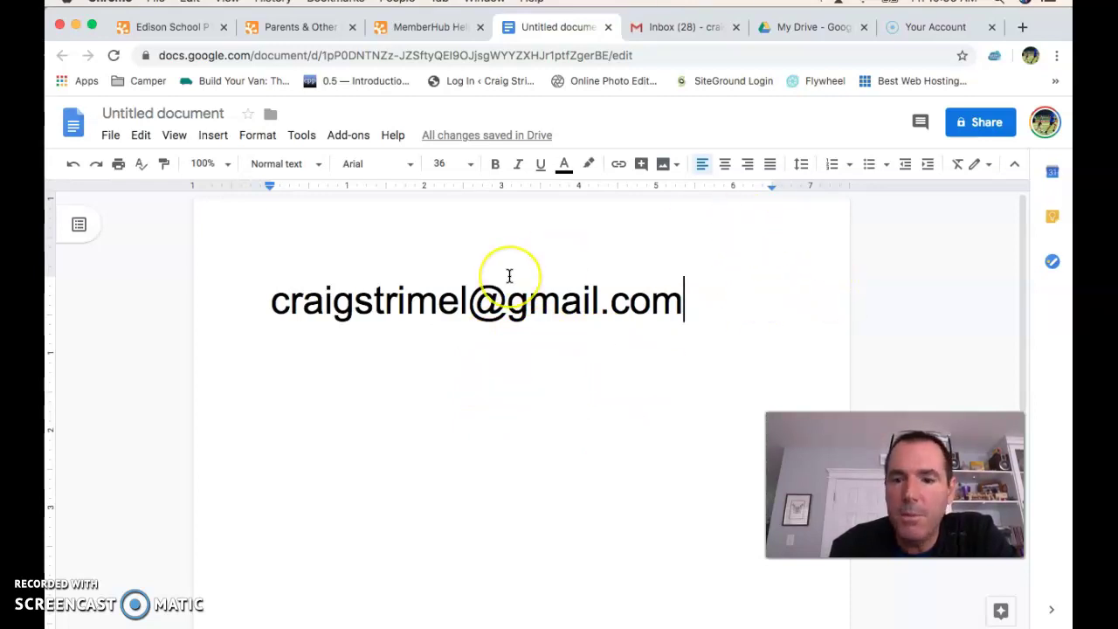
click(169, 35)
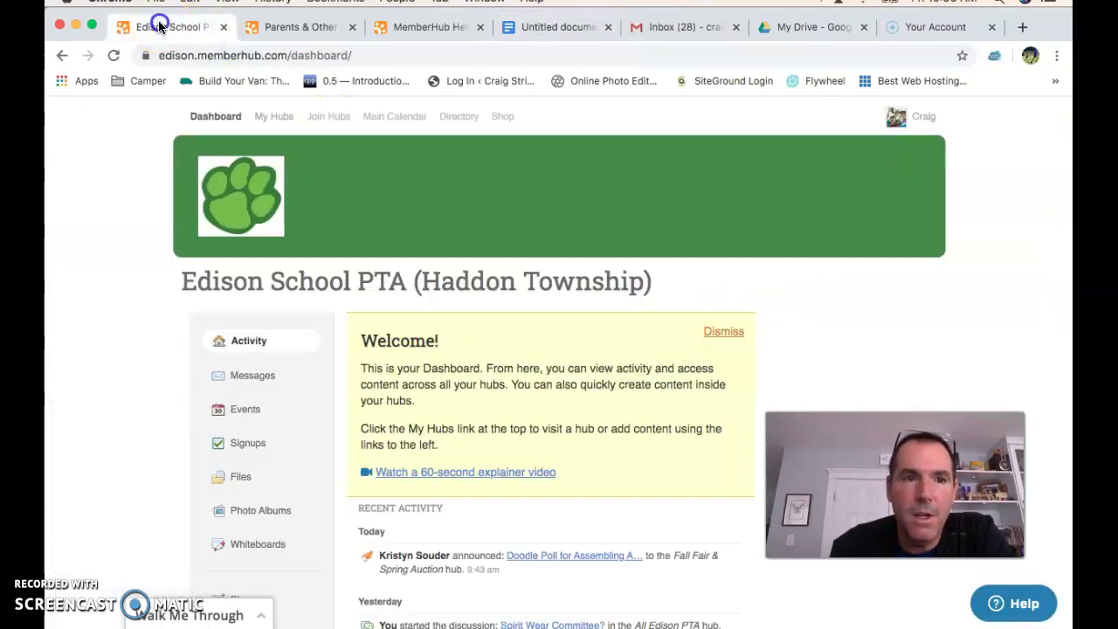